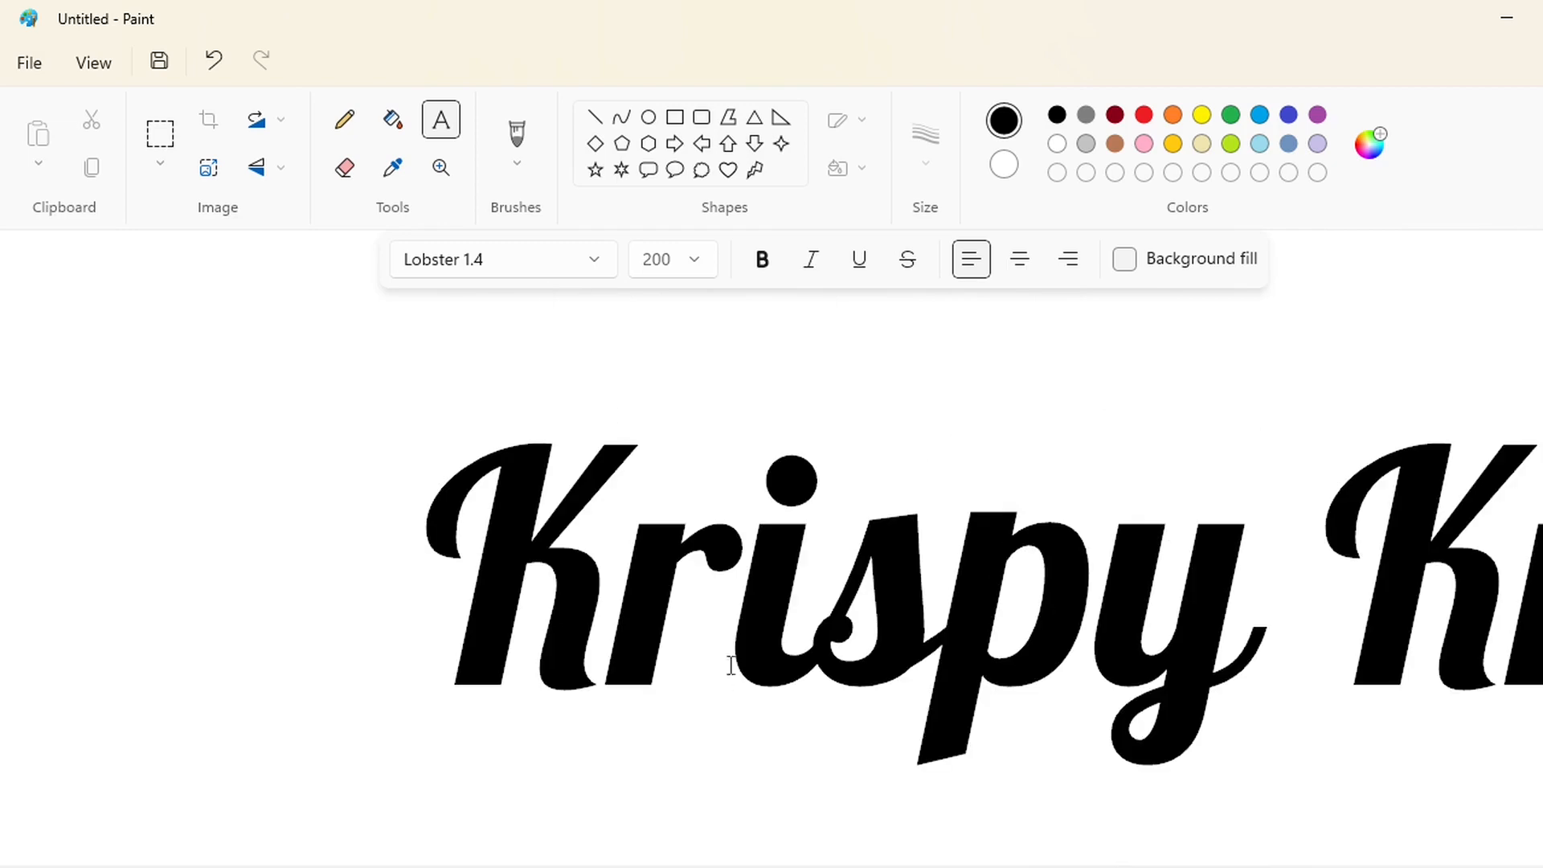
click(595, 117)
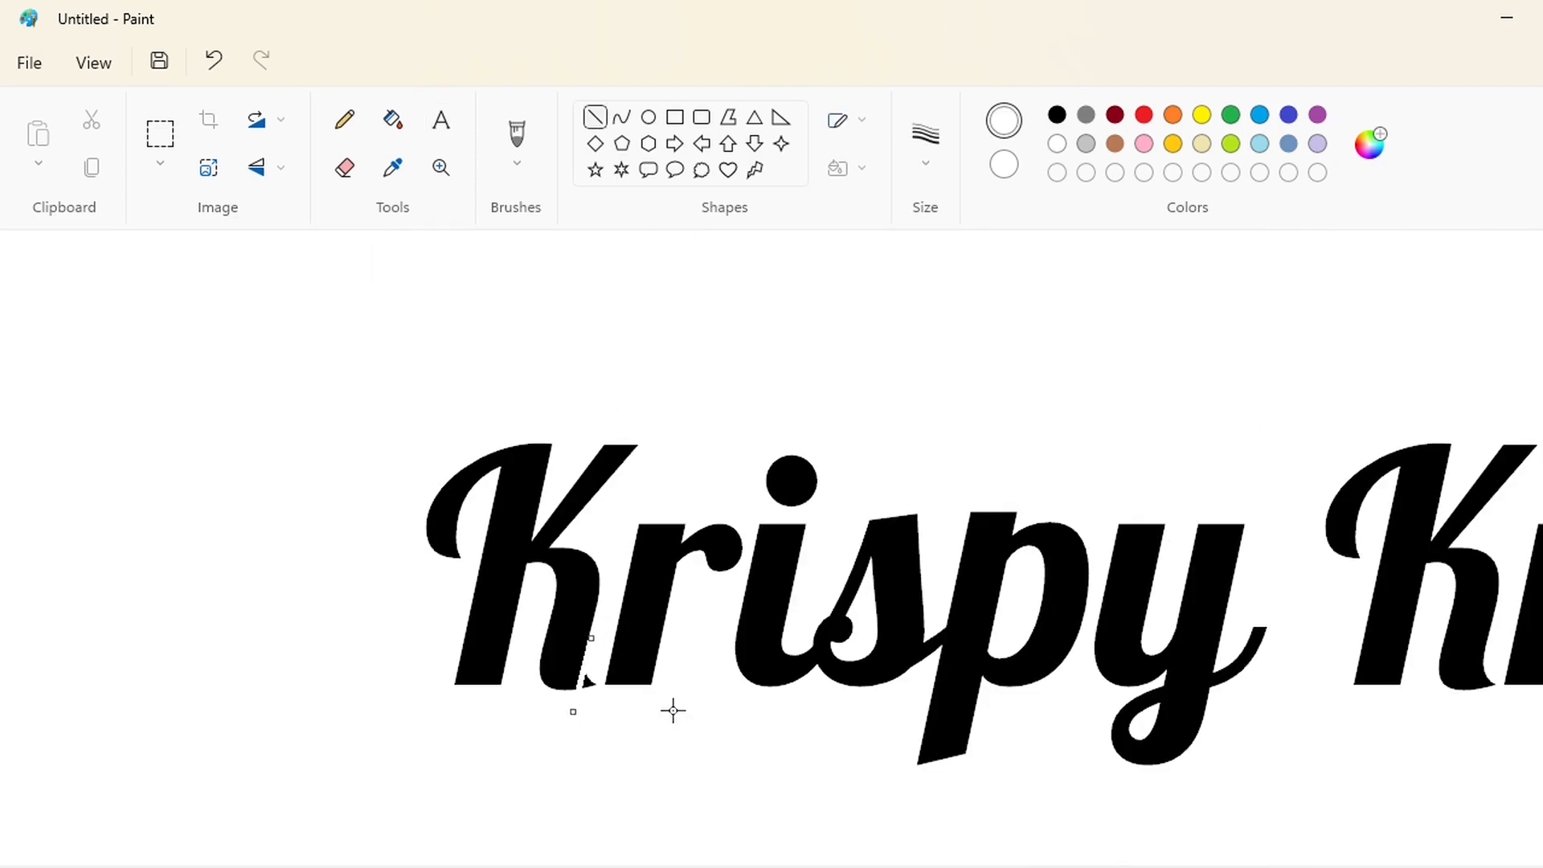
click(648, 117)
click(844, 168)
click(893, 279)
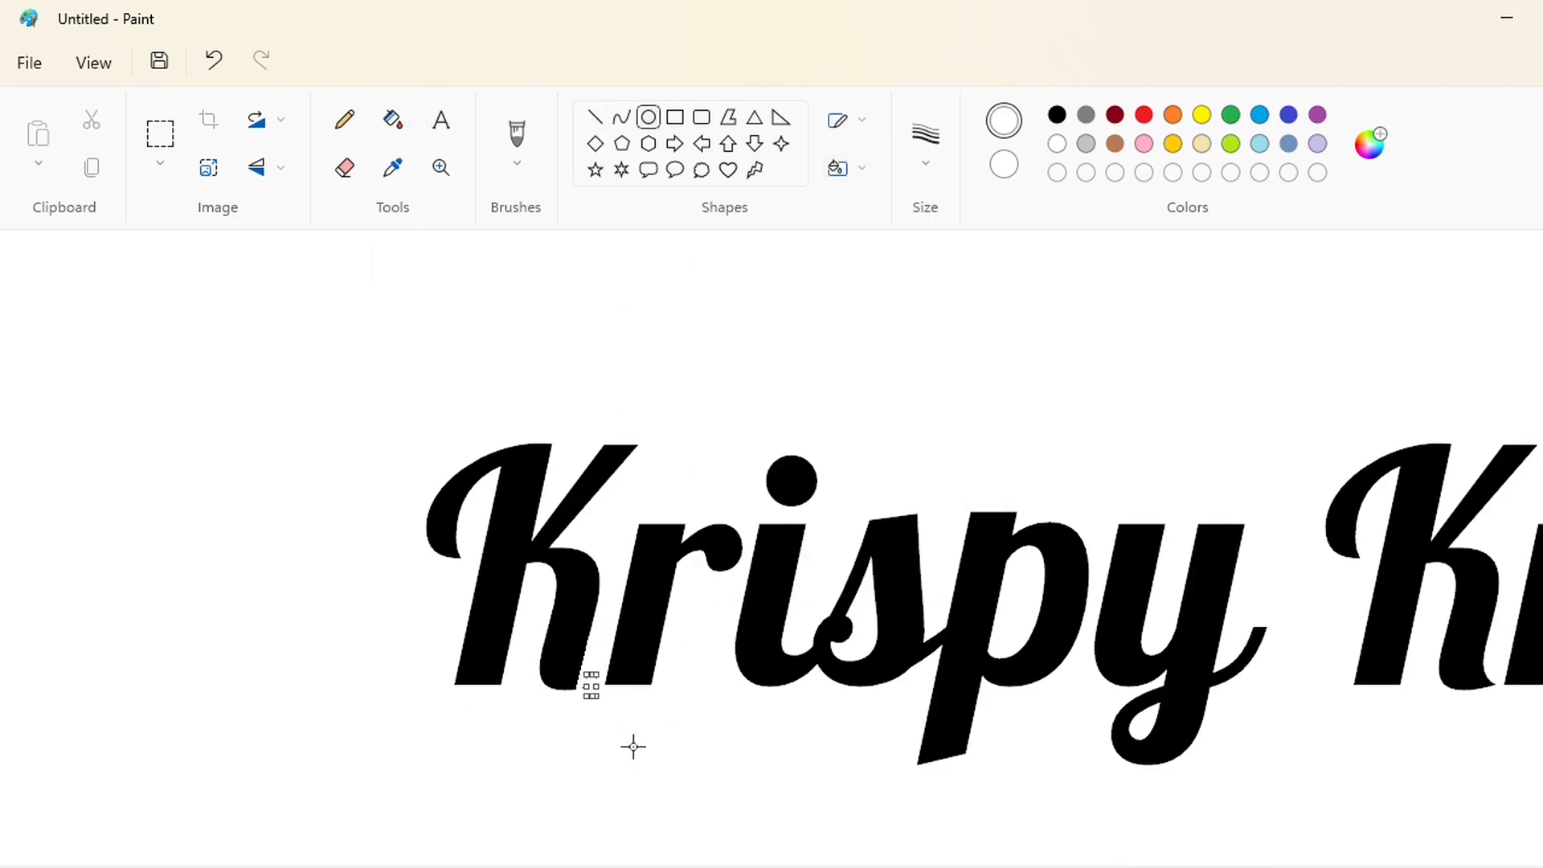
key(ctrl+z)
key(ctrl+z)
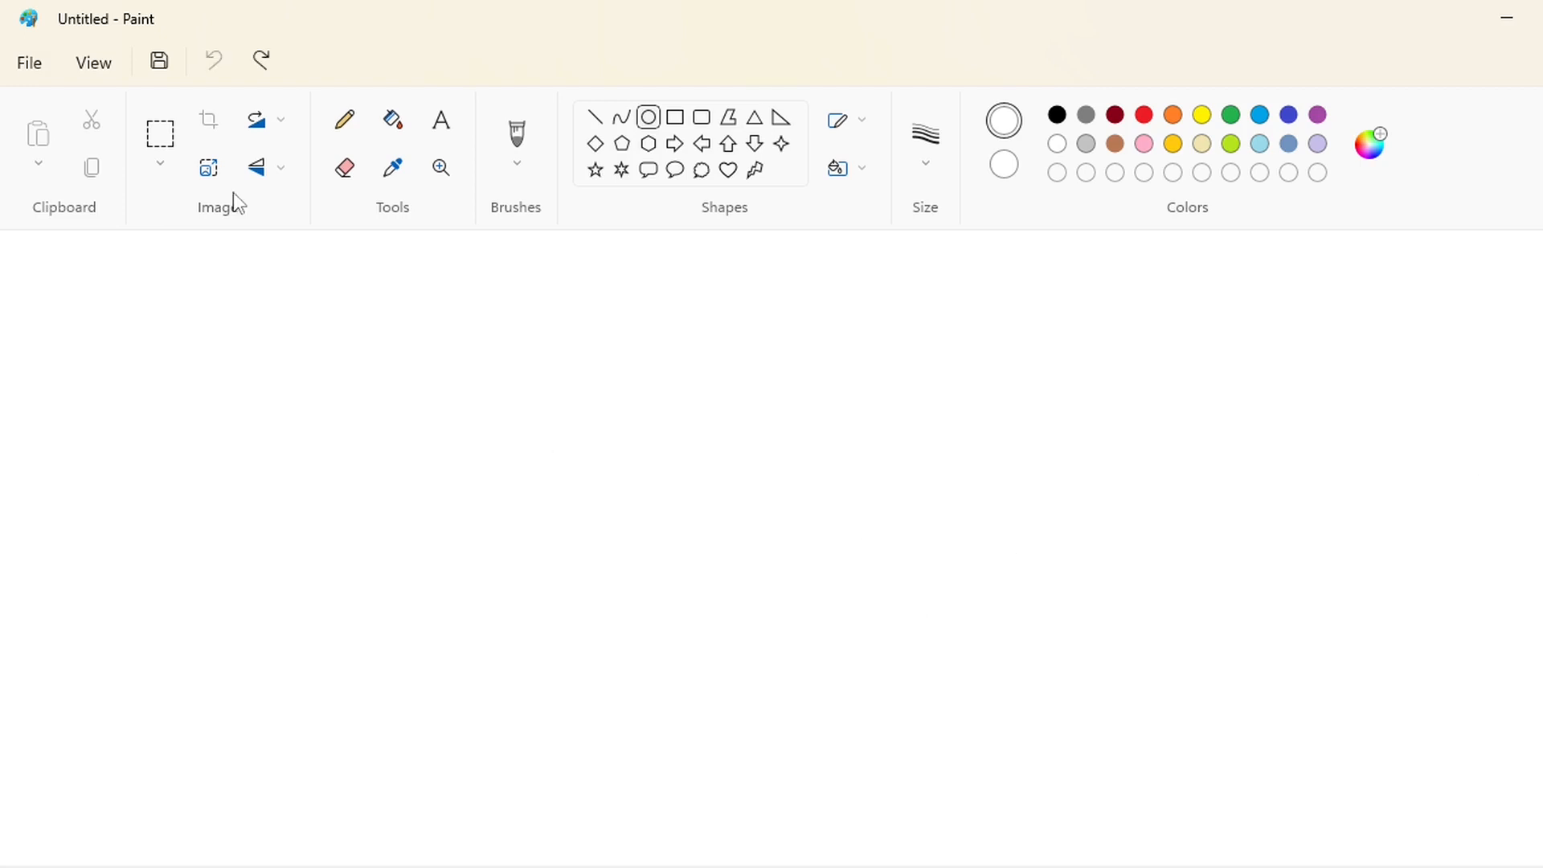
click(261, 61)
Draw a thickened black horizontal line beneath the "Krispy Kreme" text, spanning its full width.
scroll(951, 641, down, 1)
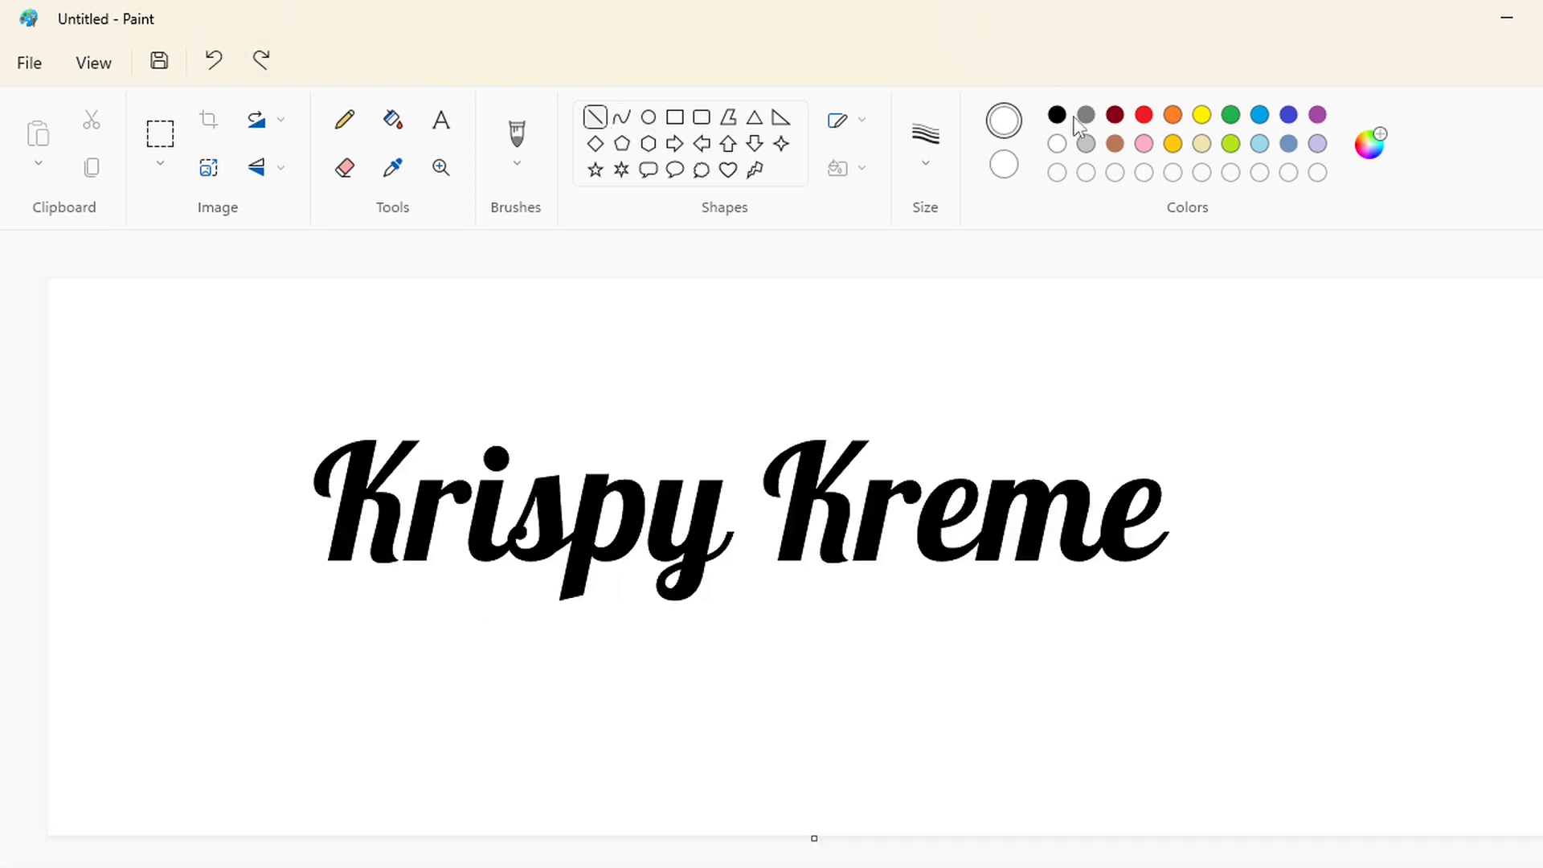
drag(303, 606, 1186, 635)
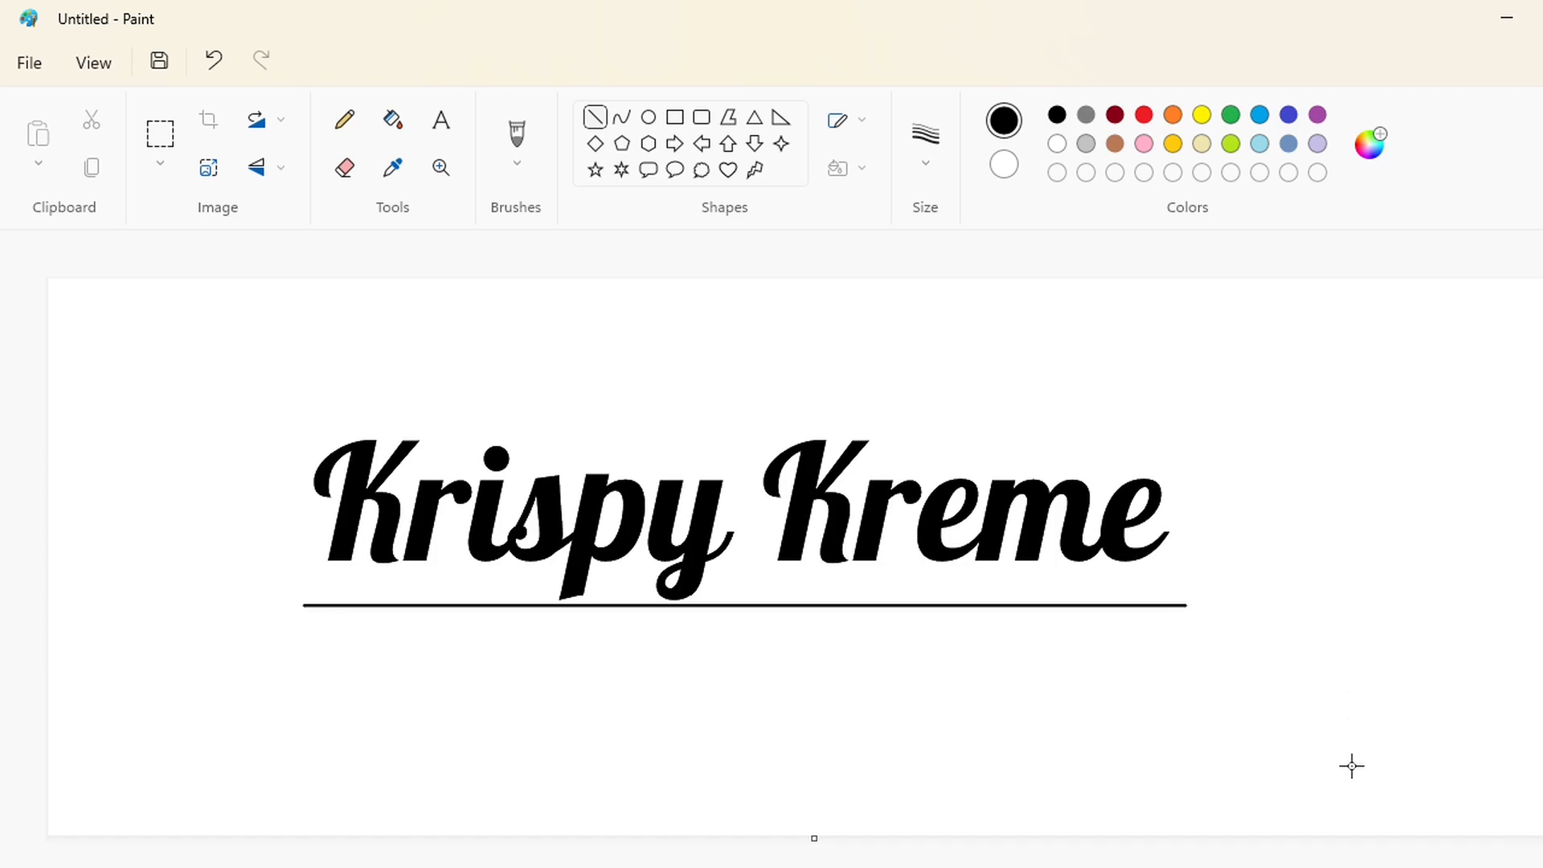
key(ctrl+z)
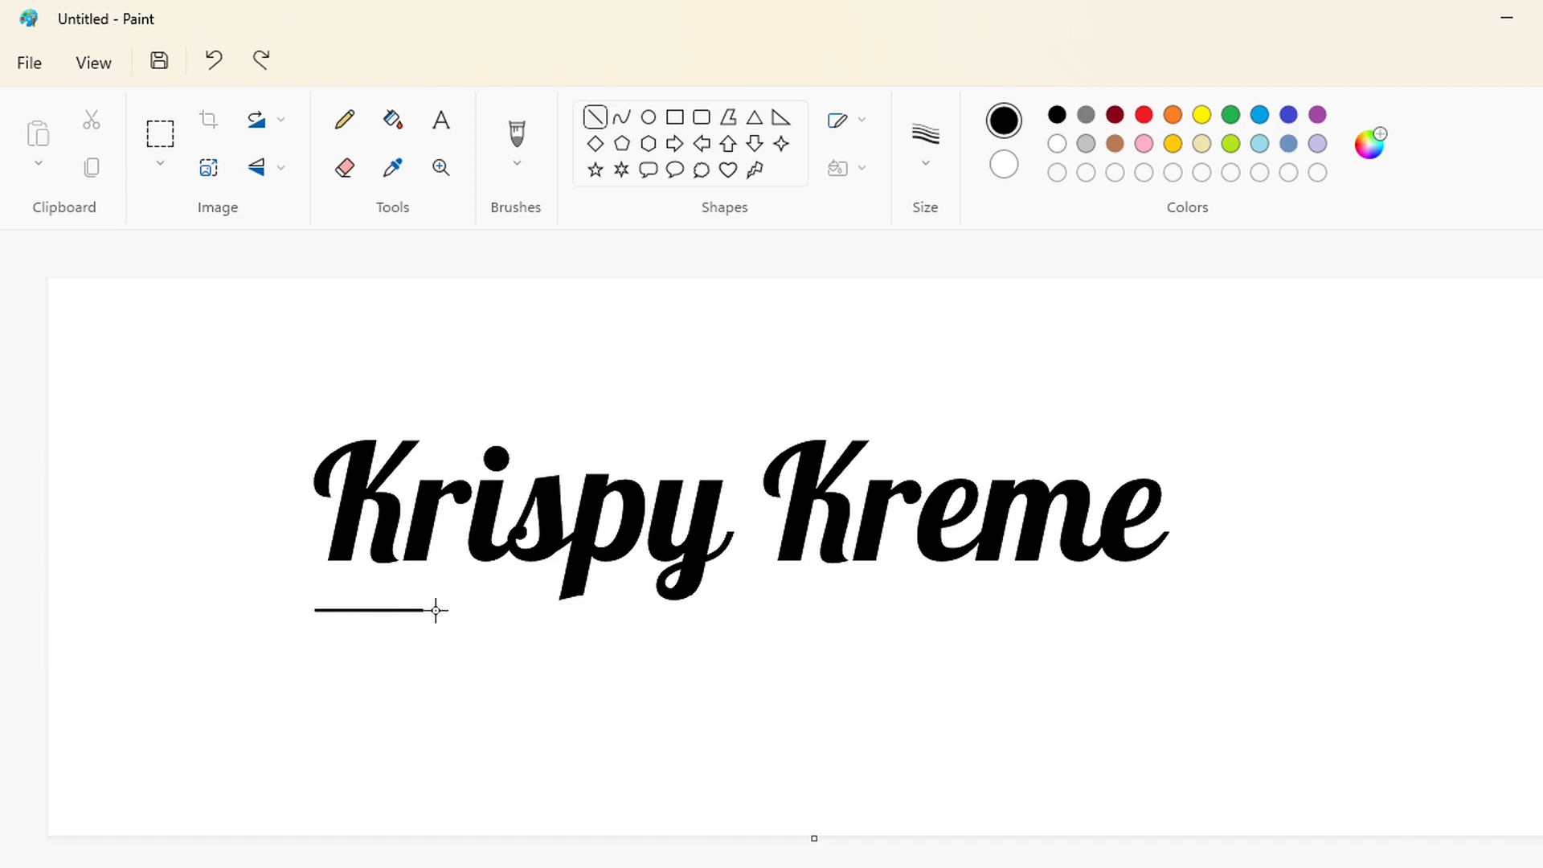
drag(436, 610, 983, 610)
key(ctrl+plus)
key(ctrl+plus)
key(ctrl+plus)
key(ctrl+plus)
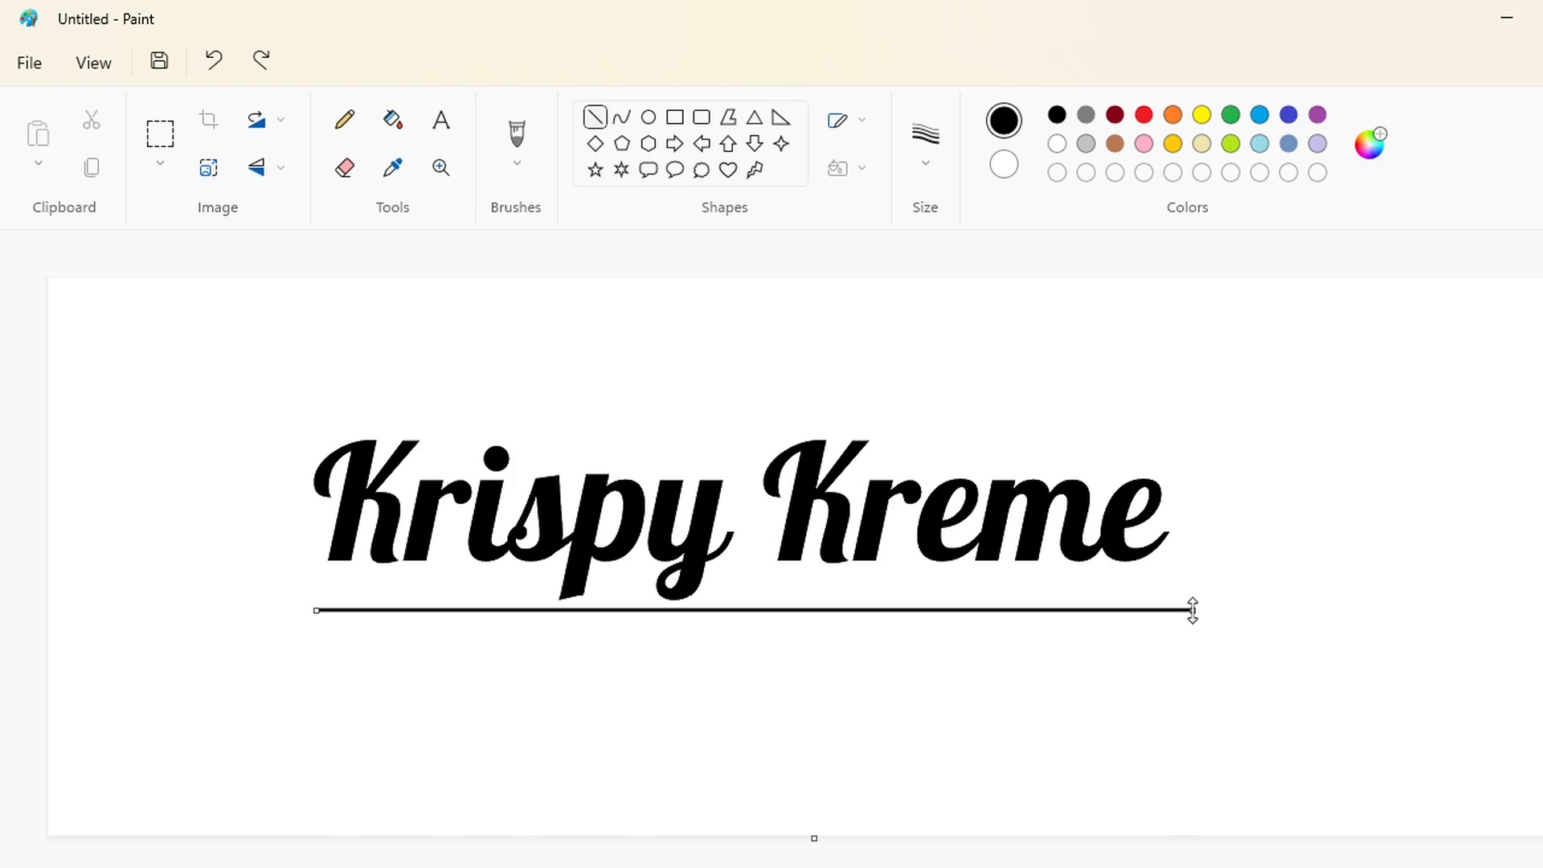
Shift the underline down so it sits clear of the descenders of "Krispy".
key(Down)
key(Down)
key(Down)
key(Down)
key(Down)
key(Down)
key(Down)
key(Down)
key(Down)
key(Down)
key(Down)
key(Down)
key(Down)
key(Down)
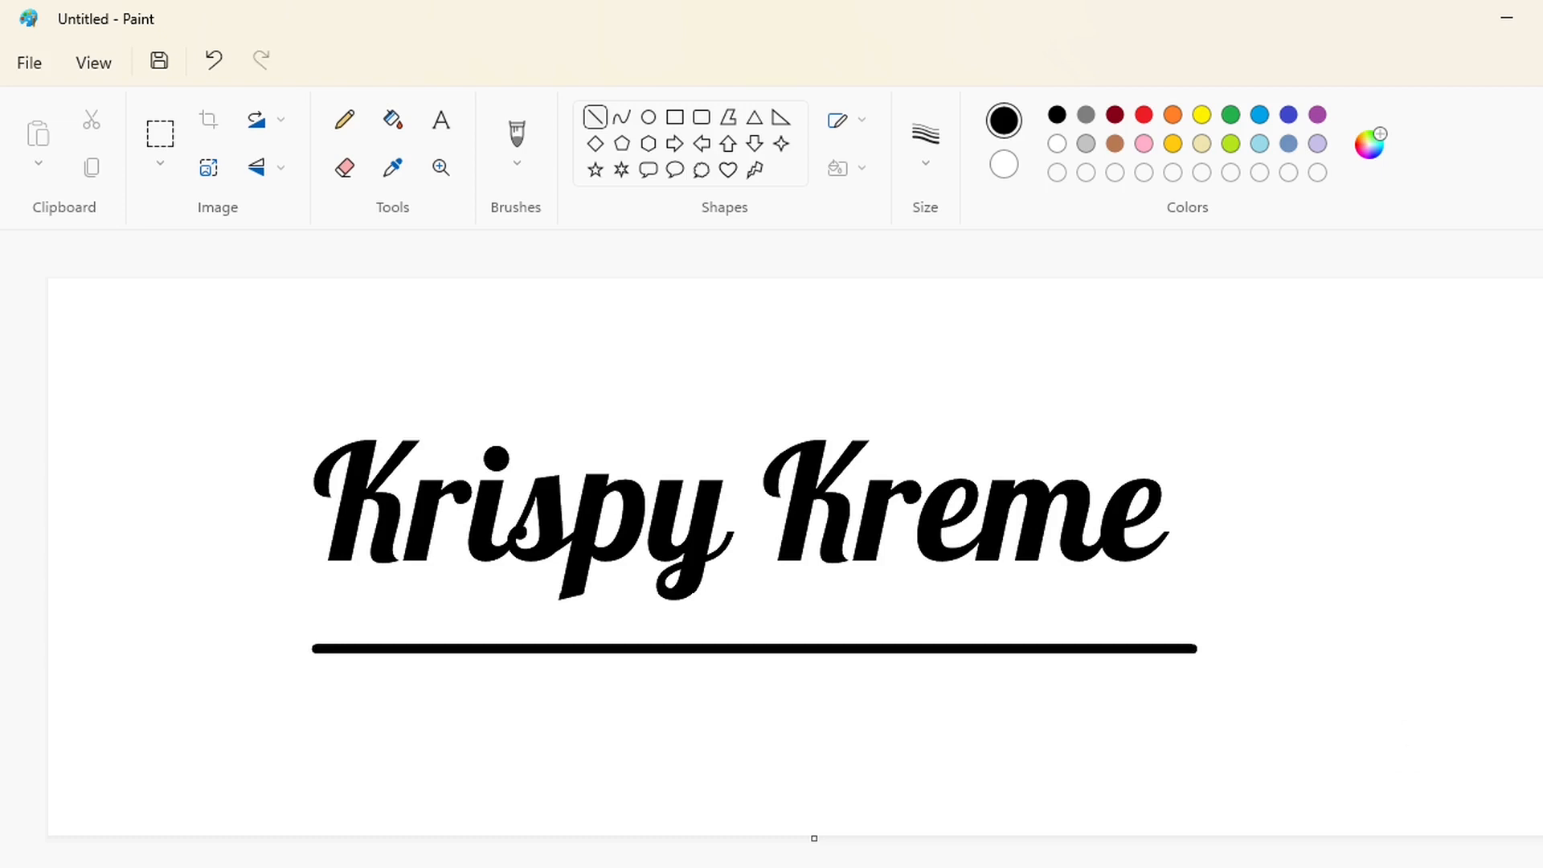
key(ctrl+Page_Up)
drag(806, 862, 967, 862)
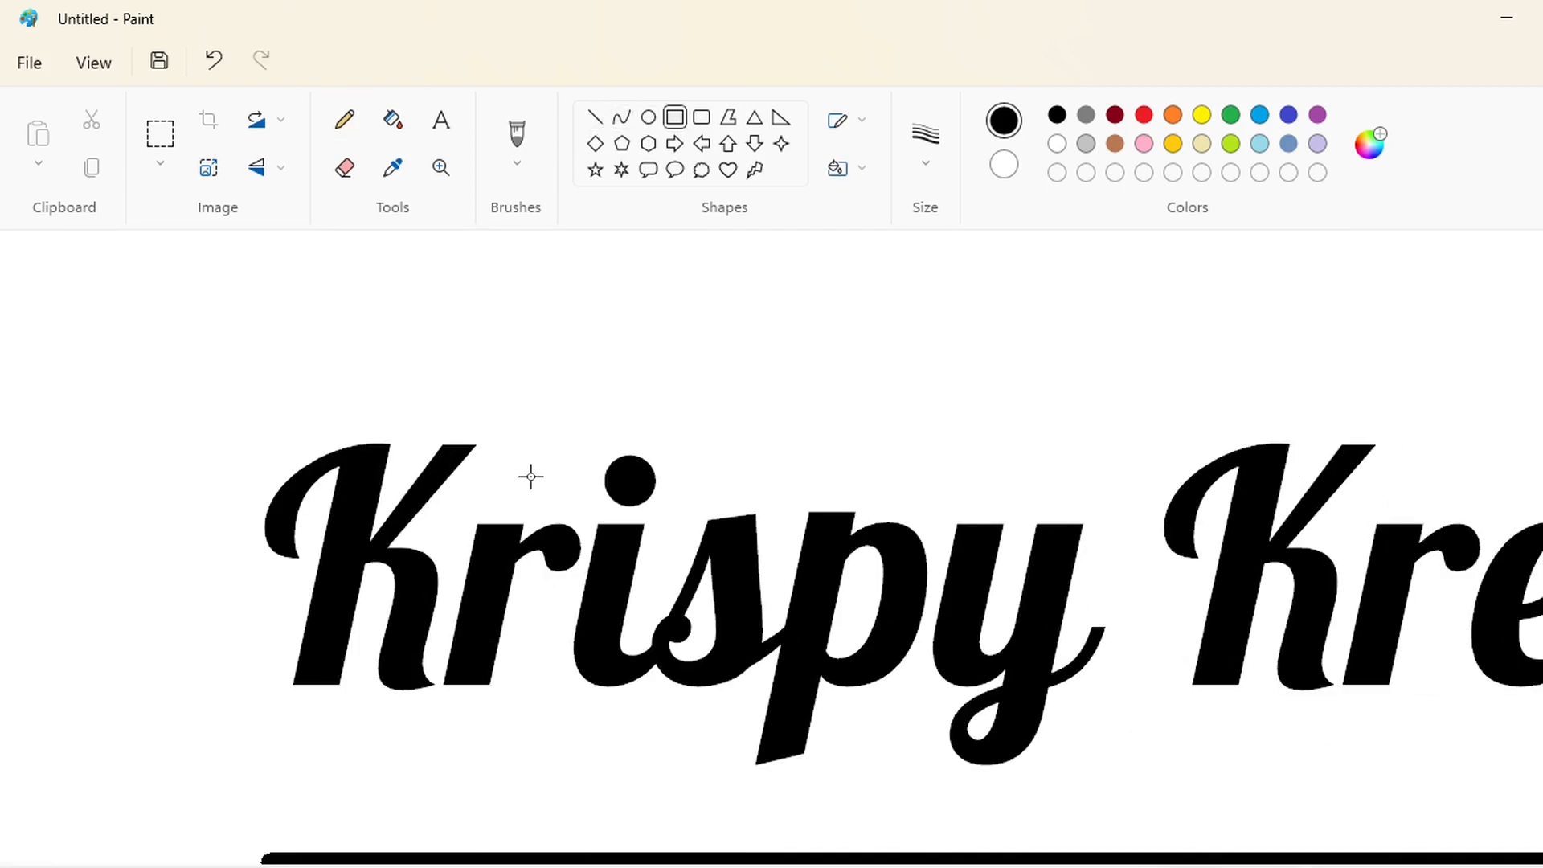
click(857, 171)
mouse_move(496, 433)
mouse_down()
mouse_move(816, 487)
mouse_move(819, 460)
mouse_move(1089, 460)
mouse_up()
click(853, 210)
click(925, 153)
click(941, 261)
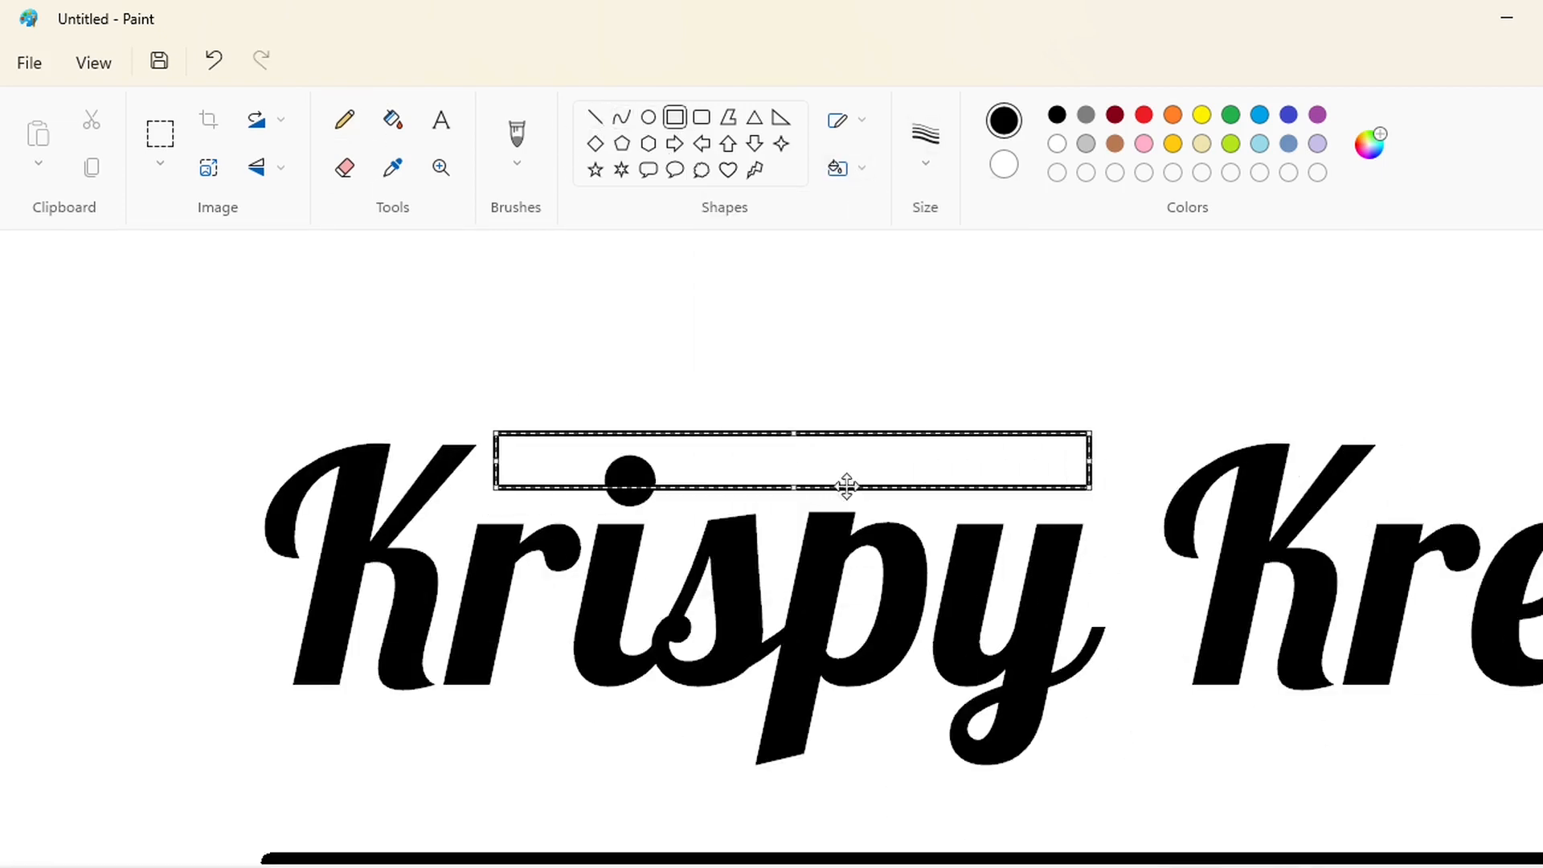
drag(794, 487, 792, 474)
key(Down)
key(Down)
key(Down)
key(Down)
key(Down)
key(Down)
key(Down)
key(Down)
key(Down)
key(Up)
key(Up)
key(Up)
key(Up)
key(Up)
key(Up)
click(393, 121)
key(ctrl+z)
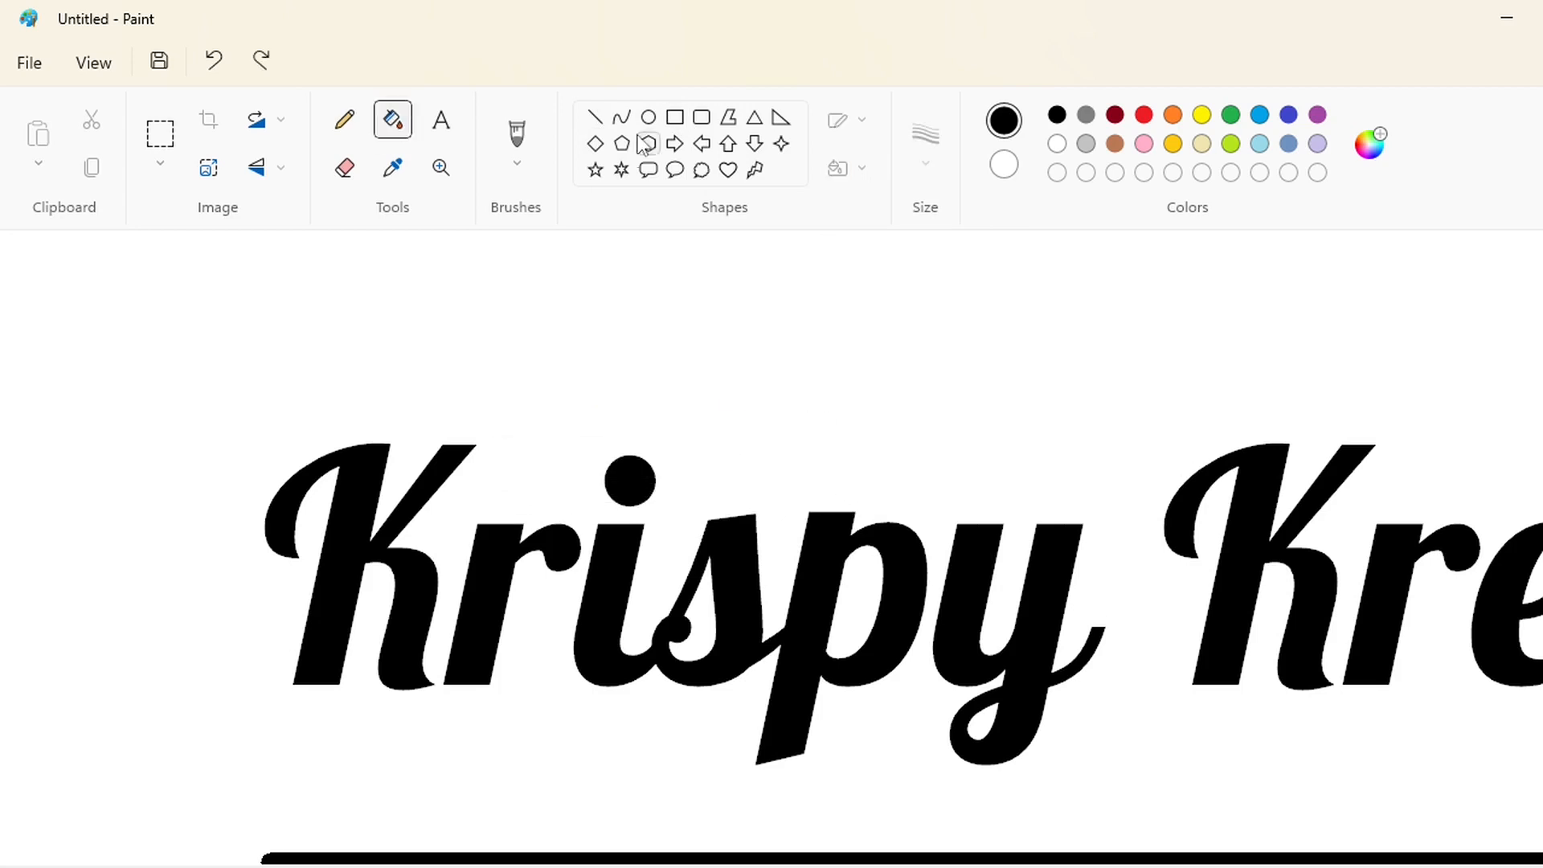
Remove the dot of the i in "Krispy" by covering it with a solid white oval.
click(647, 118)
click(852, 168)
click(854, 214)
key(ctrl+y)
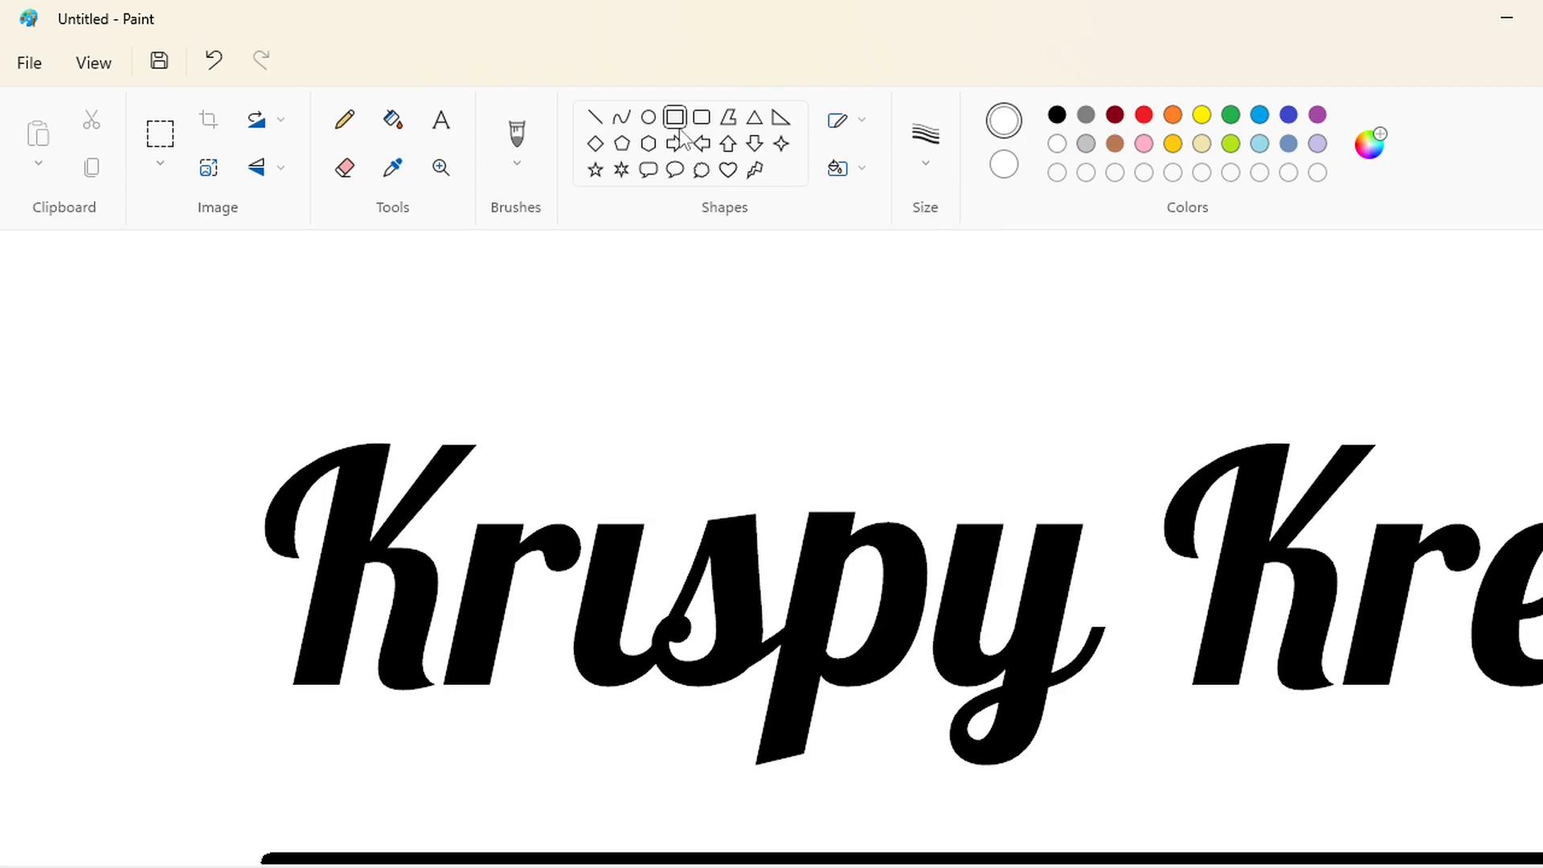
Draw a long, thin, unfilled rectangle with a black outline above the letters "rispy".
click(921, 161)
click(924, 320)
click(852, 168)
click(851, 267)
drag(503, 449, 1066, 482)
drag(786, 482, 788, 485)
Shift the rectangle right and up so it ends above the tail of the y.
key(Right)
key(Right)
key(Right)
key(Right)
key(Right)
key(Right)
key(Right)
key(Right)
key(Left)
key(Left)
key(Left)
key(Left)
key(Up)
key(Up)
key(Up)
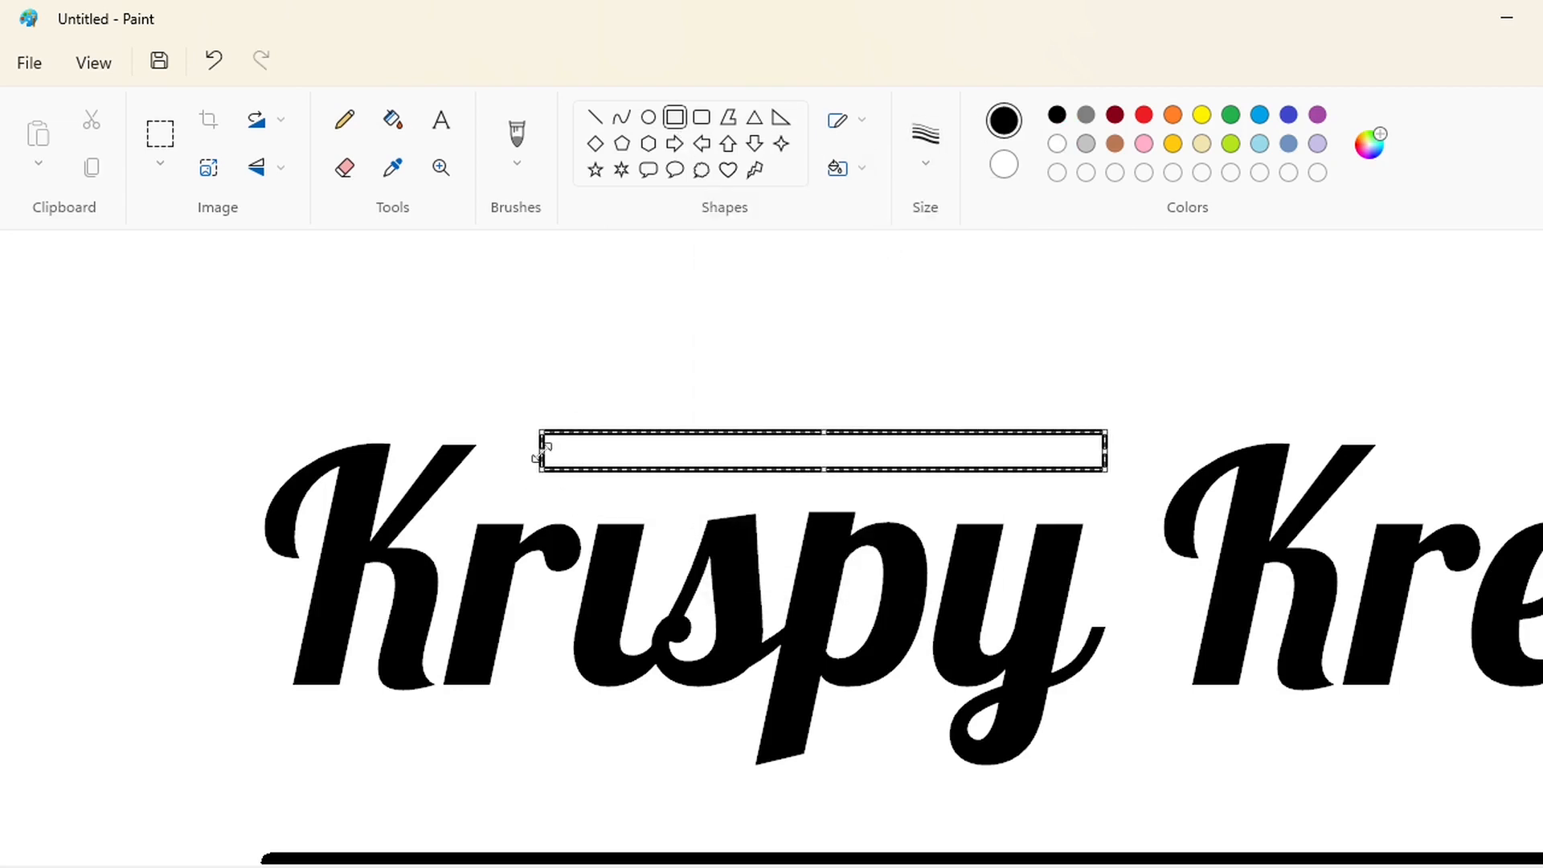
Extend the rectangle's left end toward the first K and fill its interior with black.
drag(541, 450, 509, 471)
drag(806, 478, 806, 472)
click(734, 293)
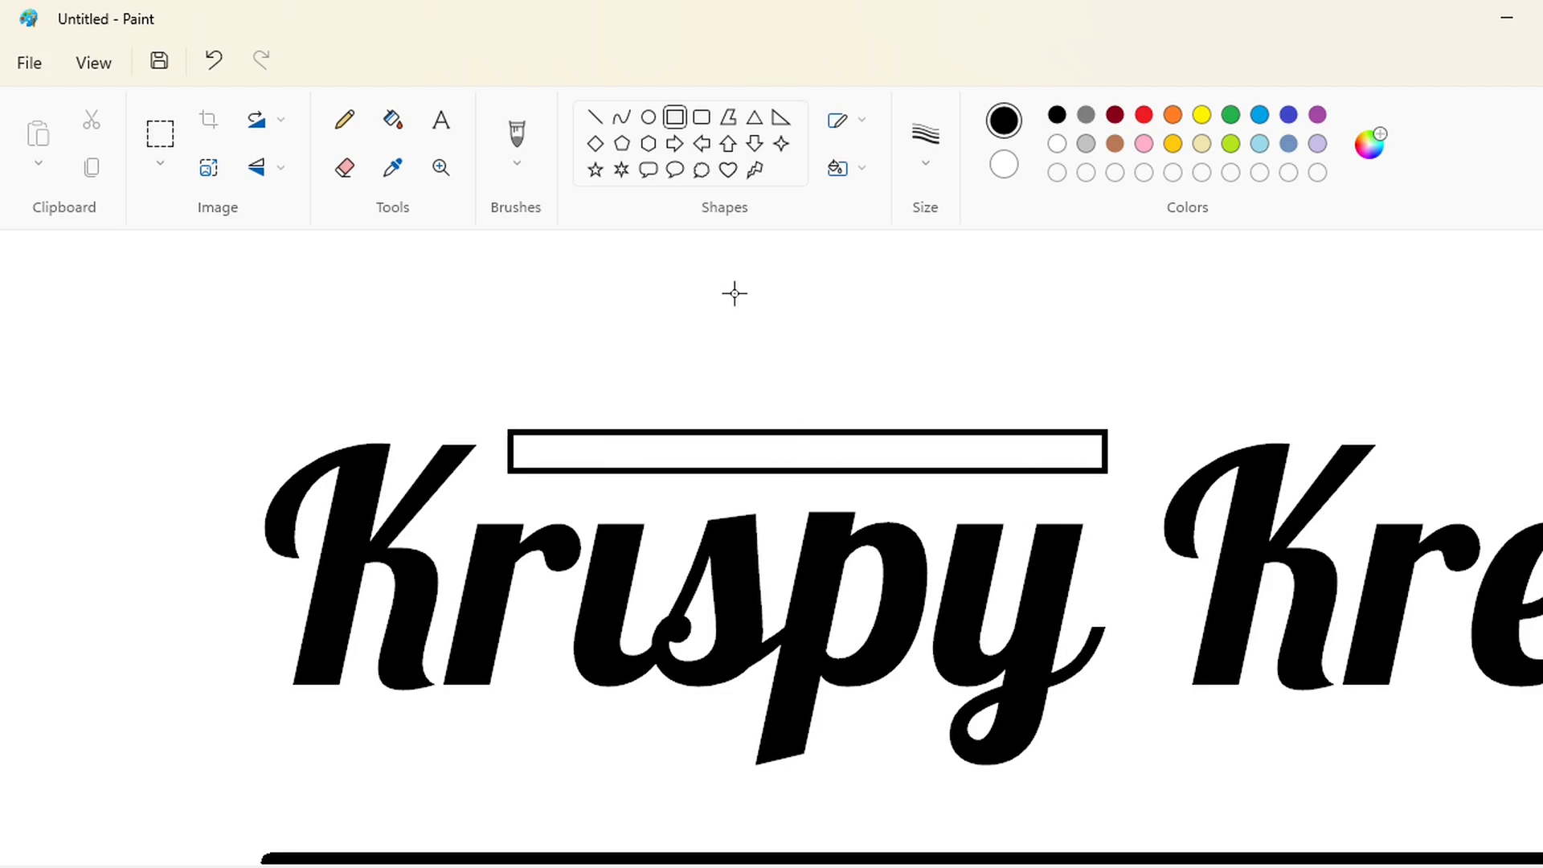
click(393, 119)
click(868, 453)
Erase the diagonal upper arm of the first K with white shapes, leaving a stub at the joint.
click(1527, 866)
scroll(772, 546, right, 5)
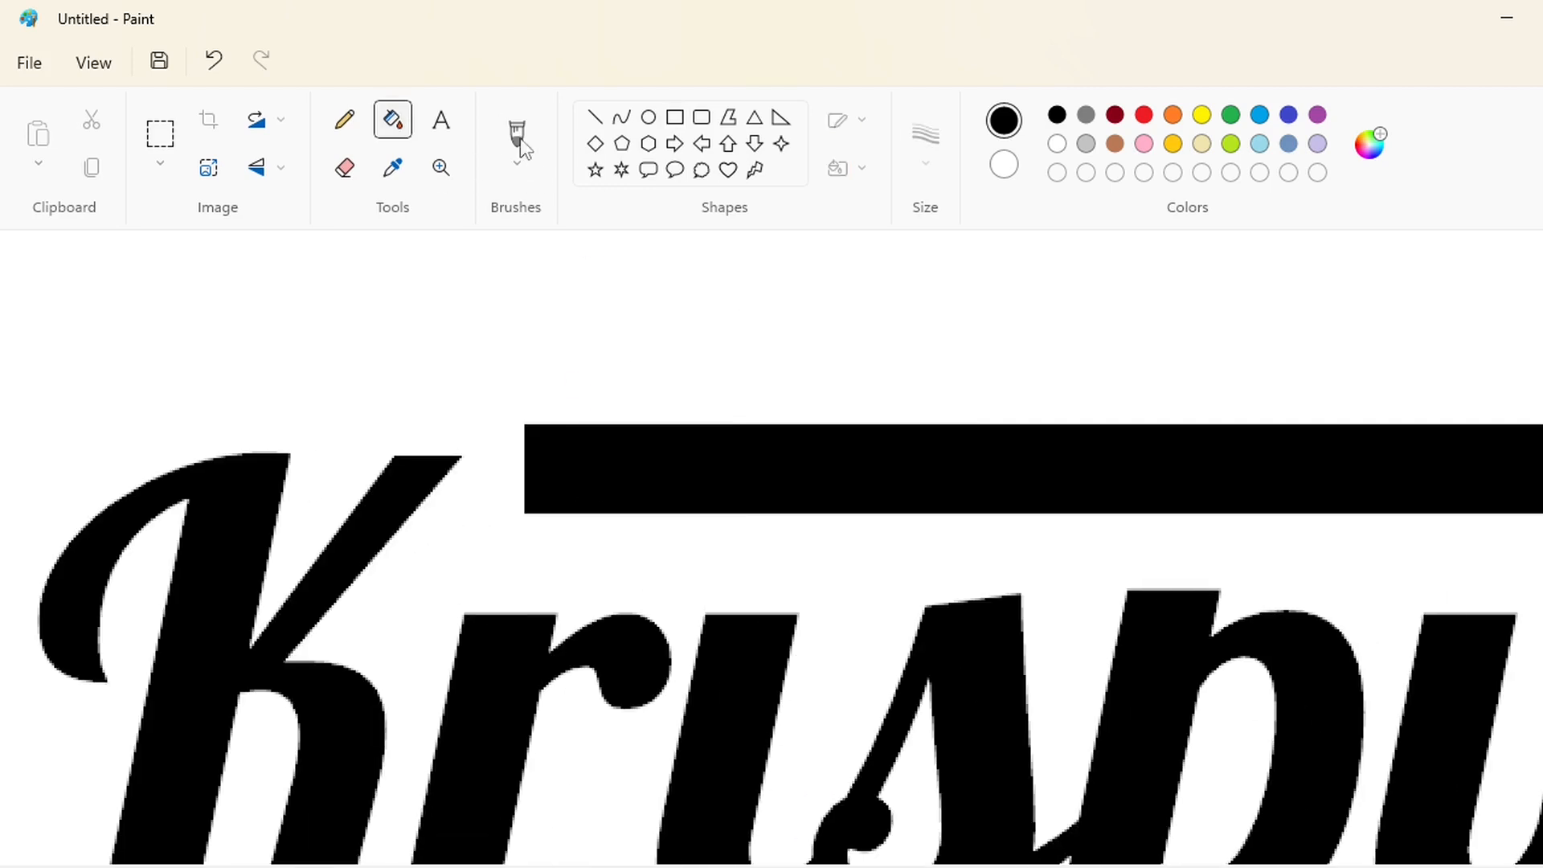
click(675, 119)
click(848, 168)
click(803, 275)
drag(488, 423, 313, 615)
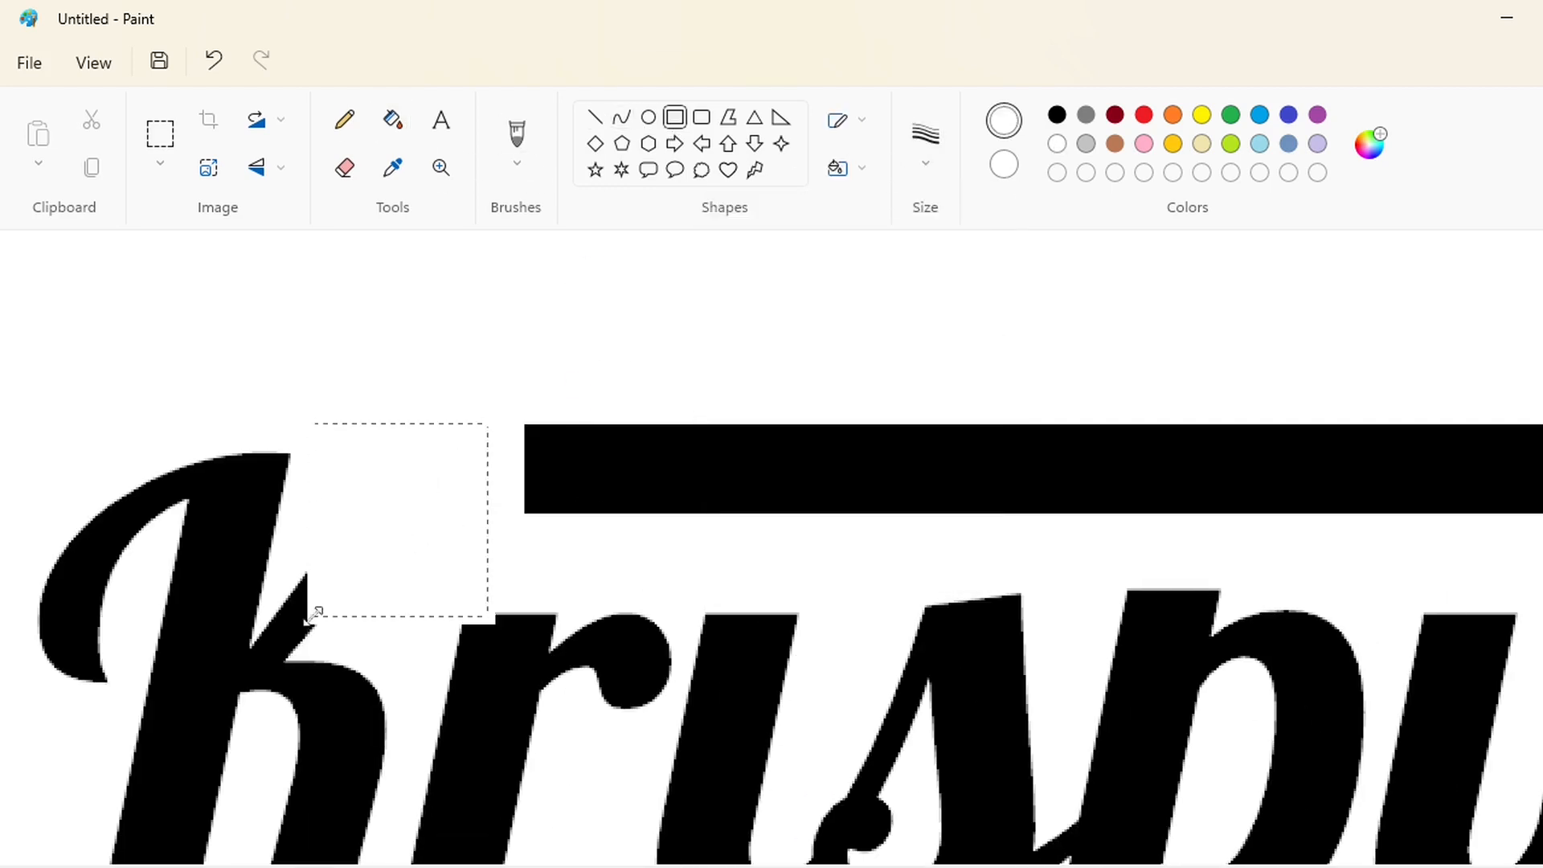
key(ctrl+z)
mouse_move(439, 474)
mouse_down()
mouse_move(301, 634)
mouse_move(369, 541)
mouse_move(527, 426)
mouse_move(401, 439)
mouse_up()
click(476, 623)
Draw two black curves joining the first K's arm stub to the upper and lower left corners of the bar.
click(621, 118)
click(1057, 115)
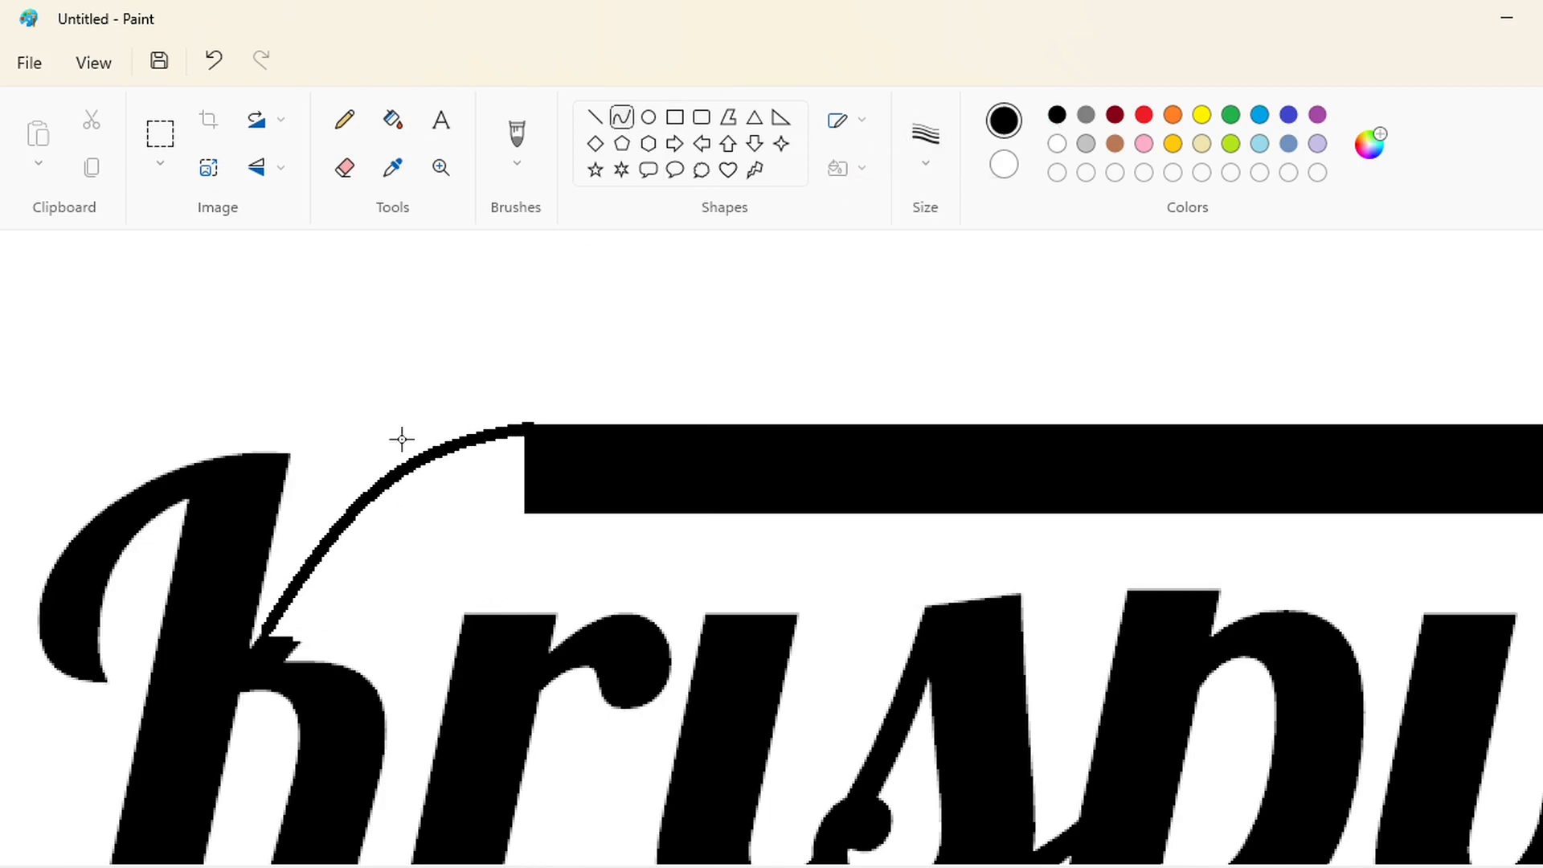
click(402, 440)
click(686, 542)
drag(300, 640, 523, 510)
mouse_move(381, 597)
mouse_down()
mouse_move(356, 547)
mouse_move(422, 508)
mouse_up()
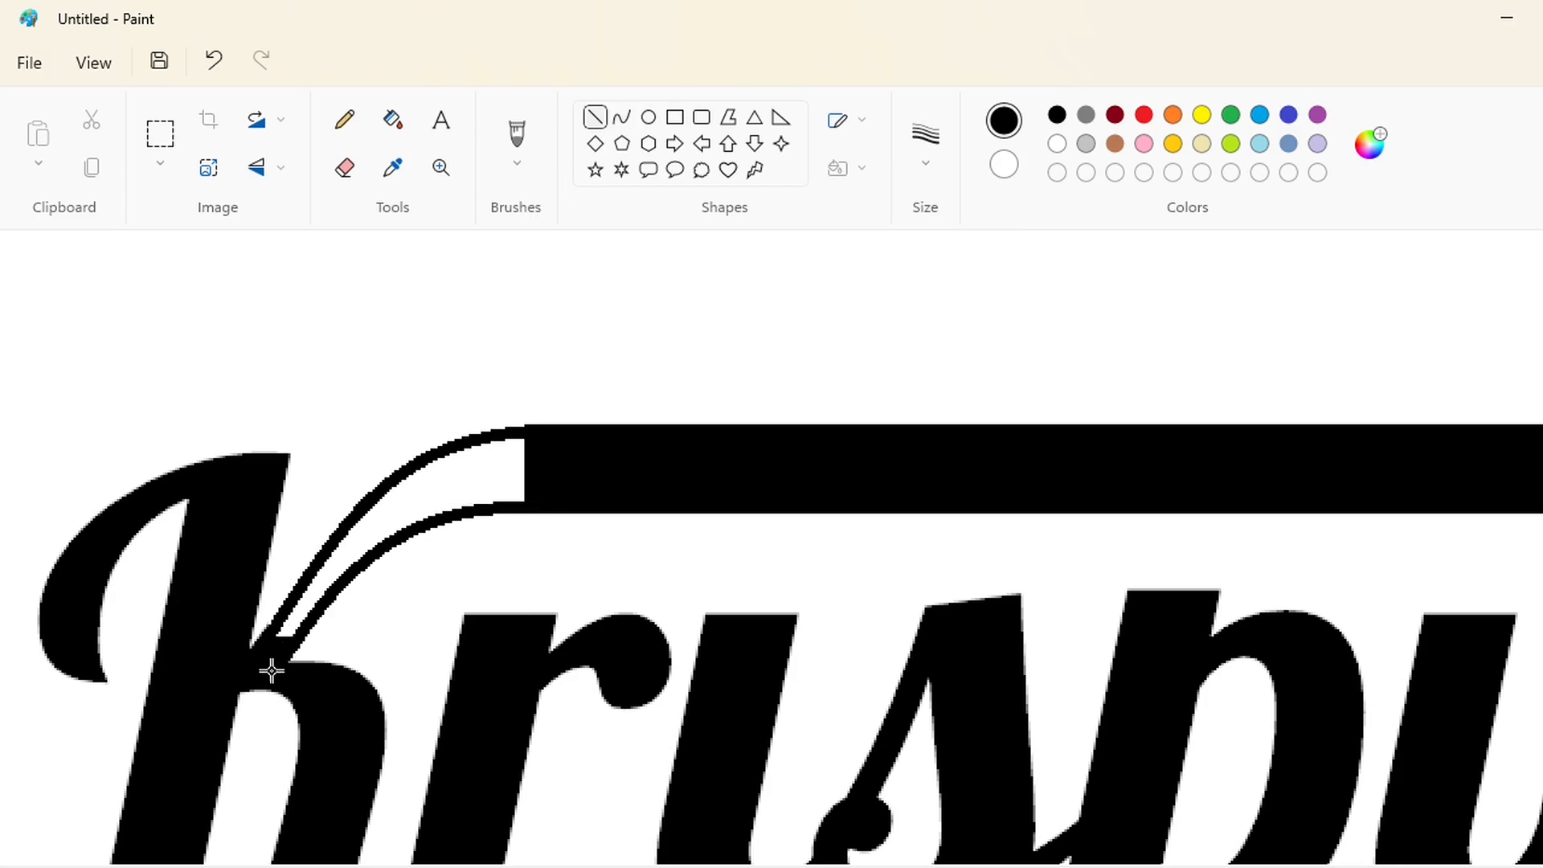
Fill the area between the two curves with black.
click(393, 120)
click(485, 471)
click(1463, 867)
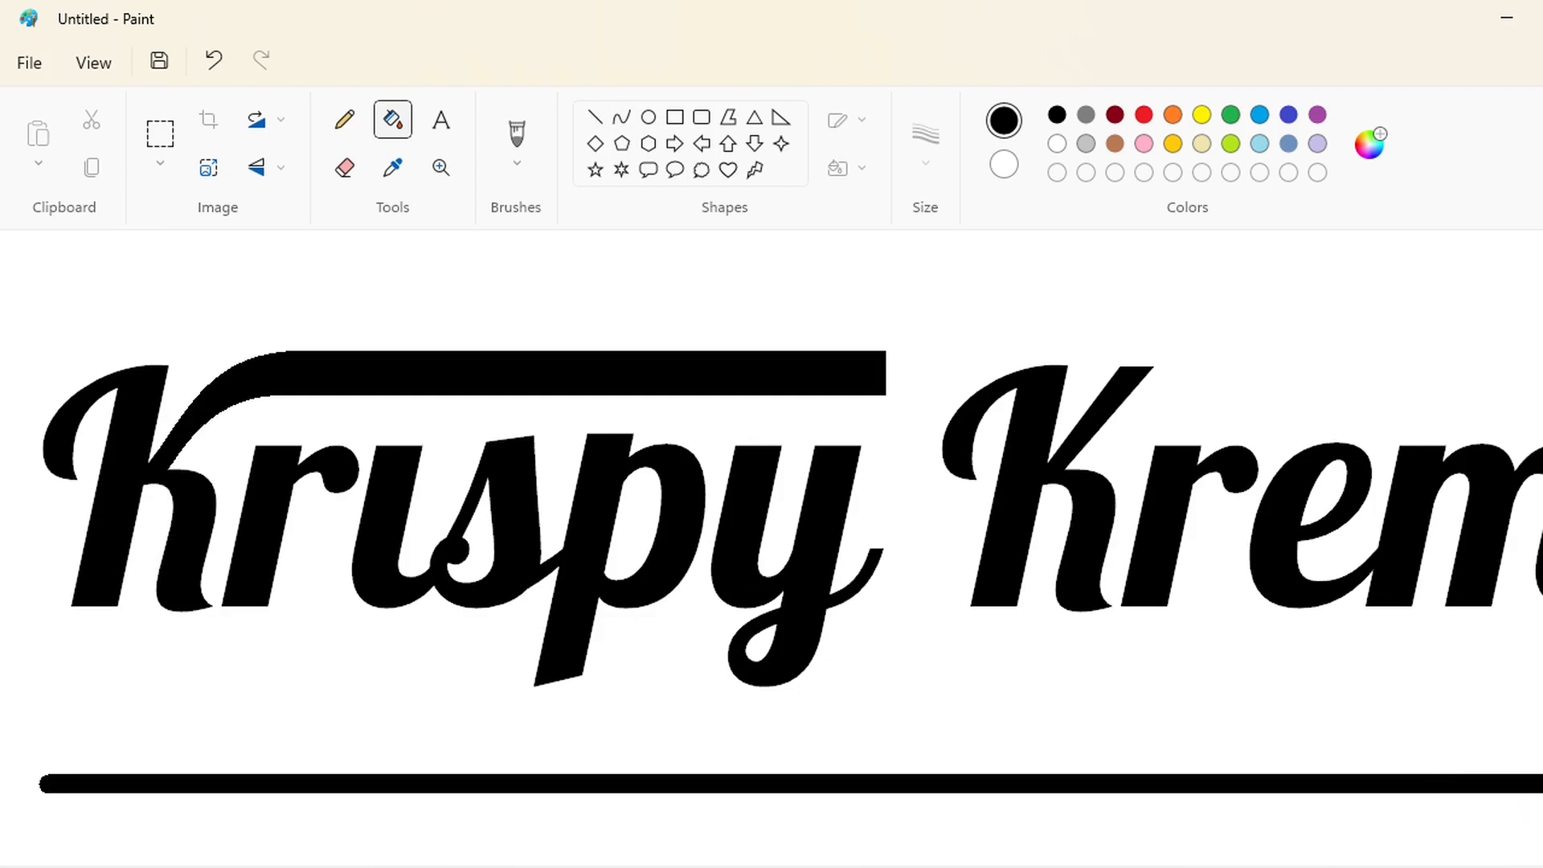
Trim the outer end of the y's tail in "Krispy" with a white rectangle and a white line.
click(675, 117)
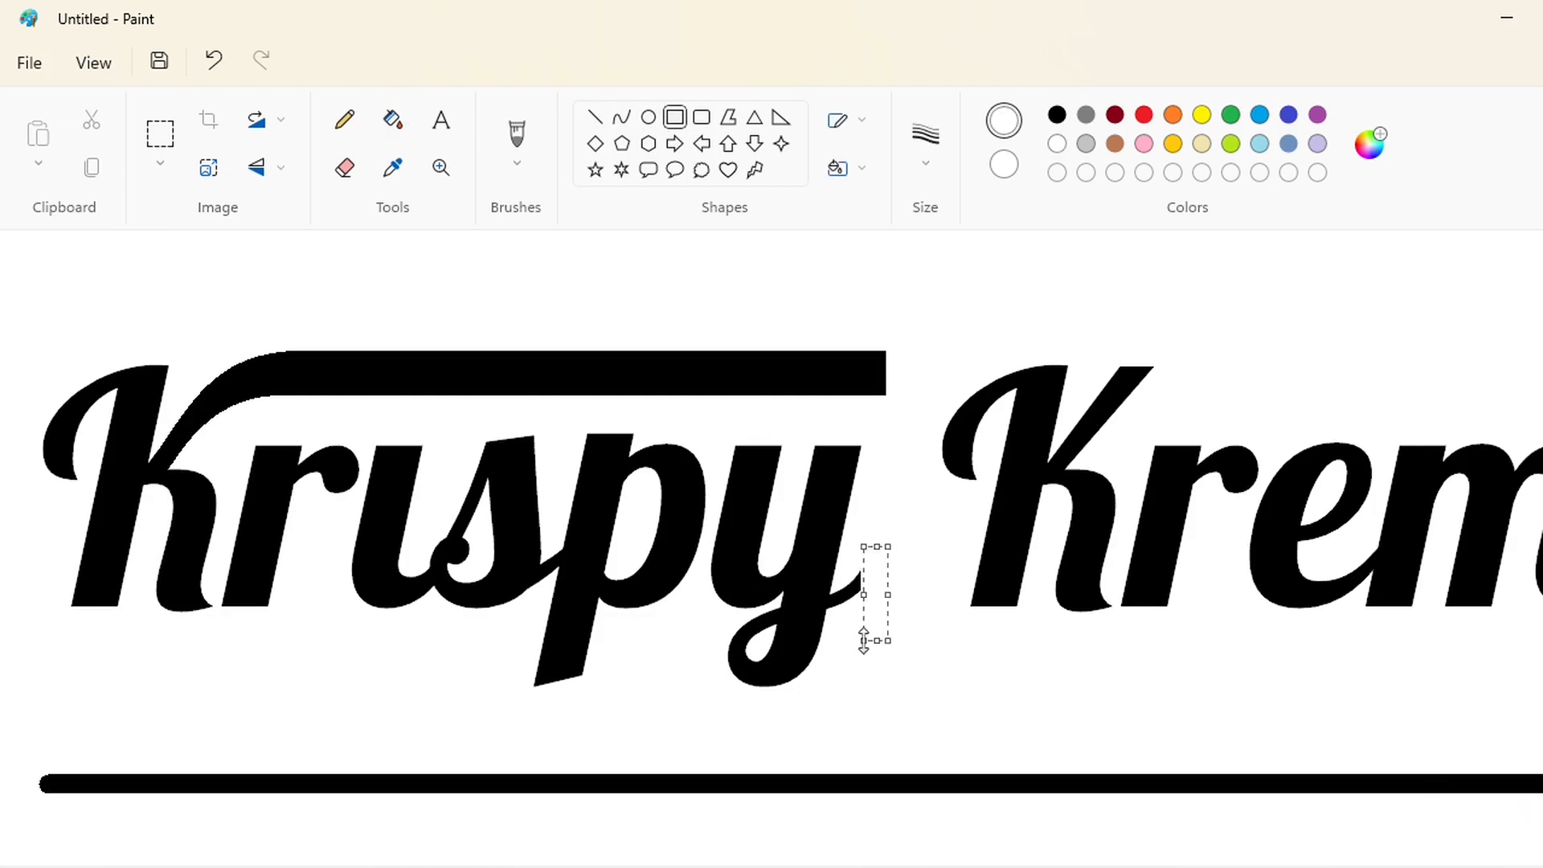
click(594, 117)
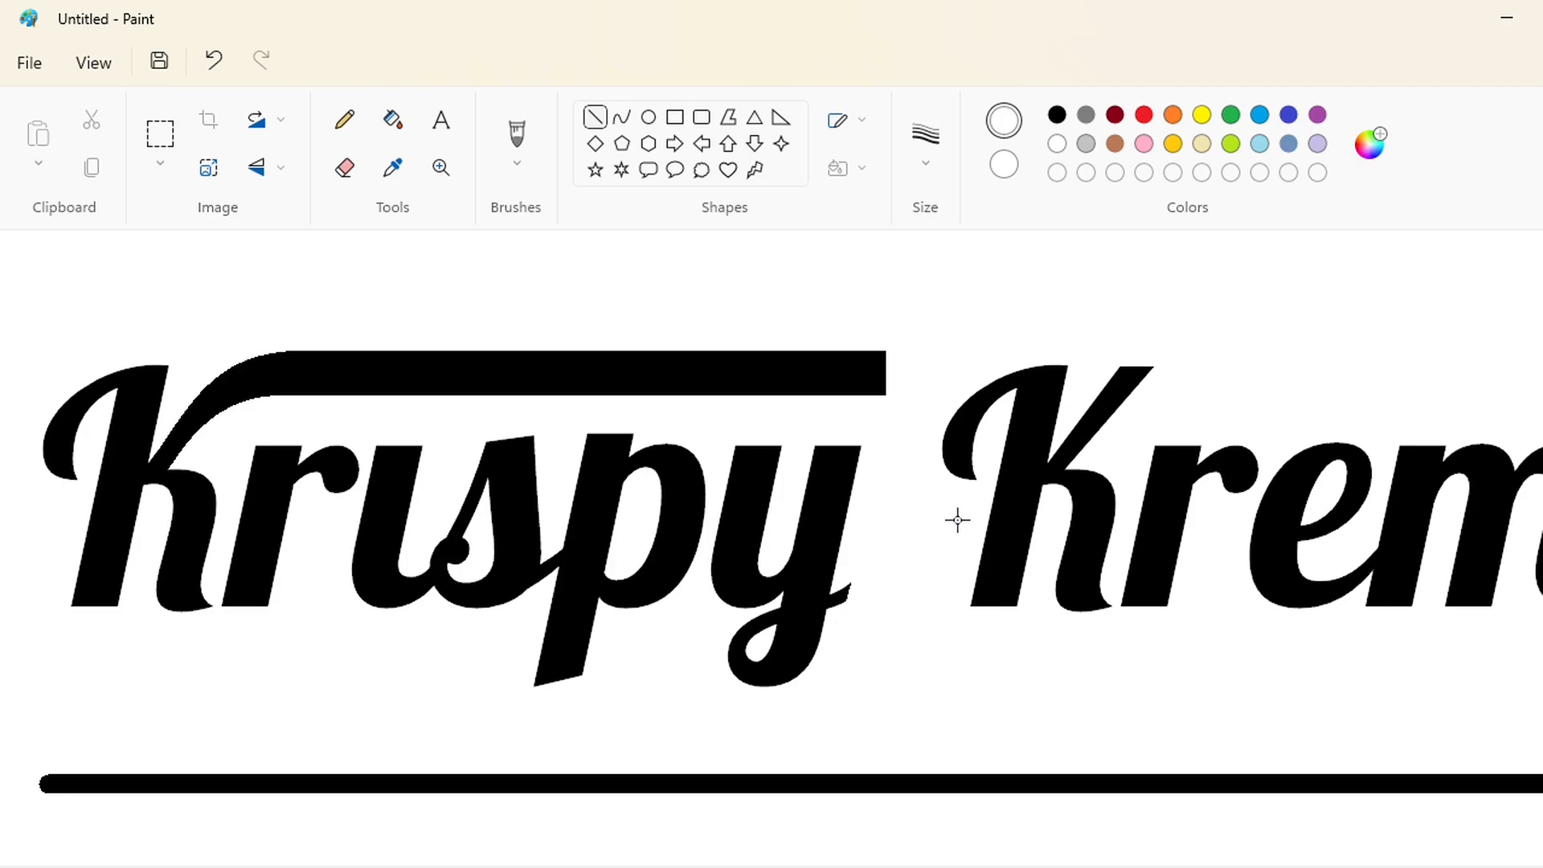
Draw an unfilled purple circle inside the bar's right end, matching the bar's height.
scroll(968, 538, left, 2)
scroll(1002, 489, up, 3)
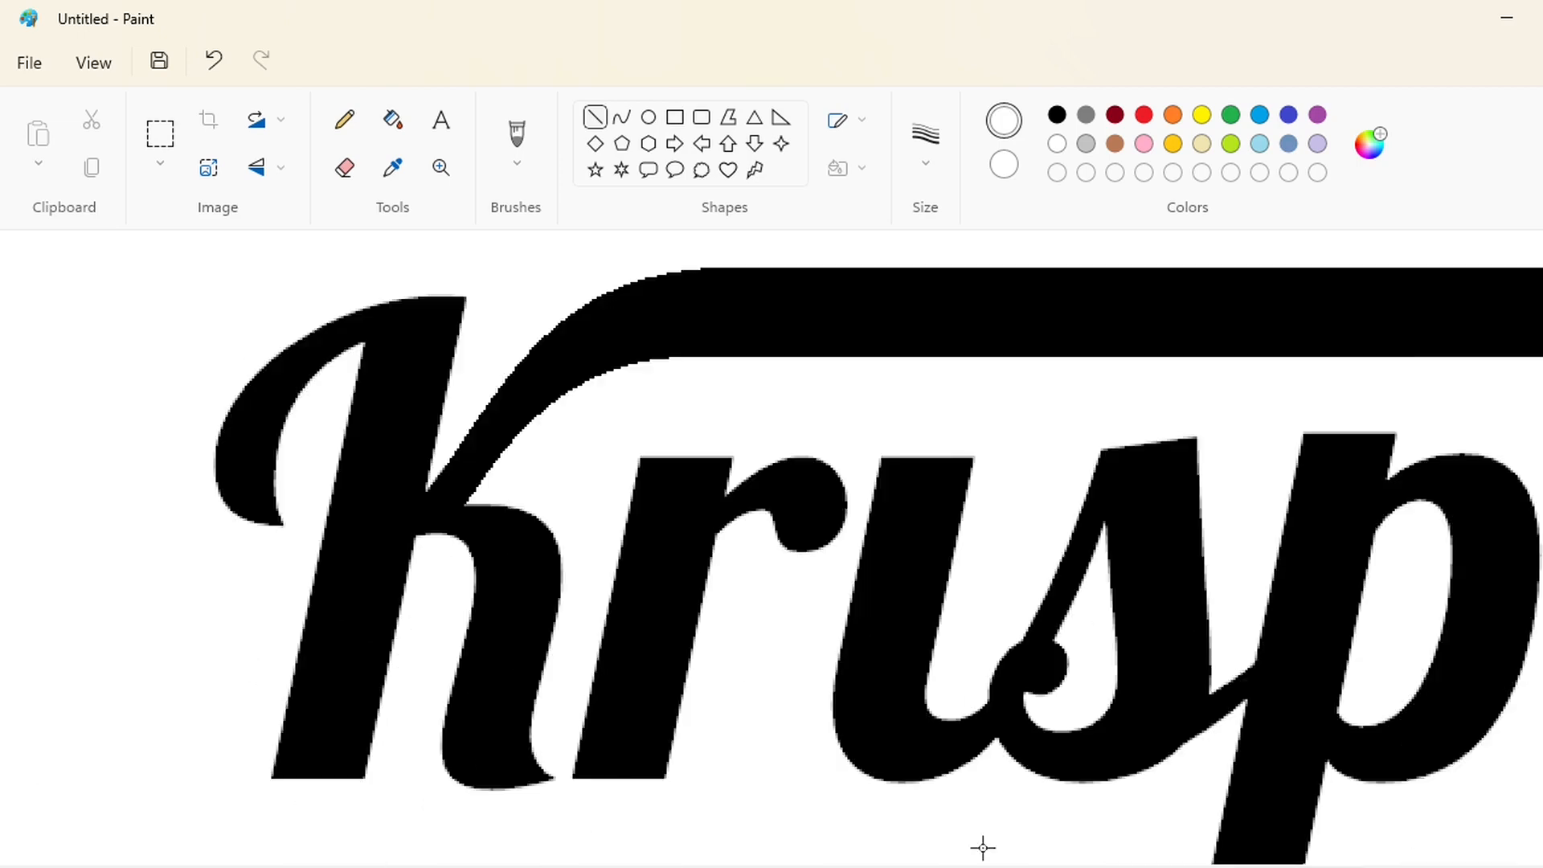
mouse_move(561, 441)
mouse_down()
mouse_move(624, 505)
mouse_move(655, 473)
mouse_up()
click(863, 168)
click(872, 206)
drag(610, 441, 572, 469)
drag(613, 469, 621, 507)
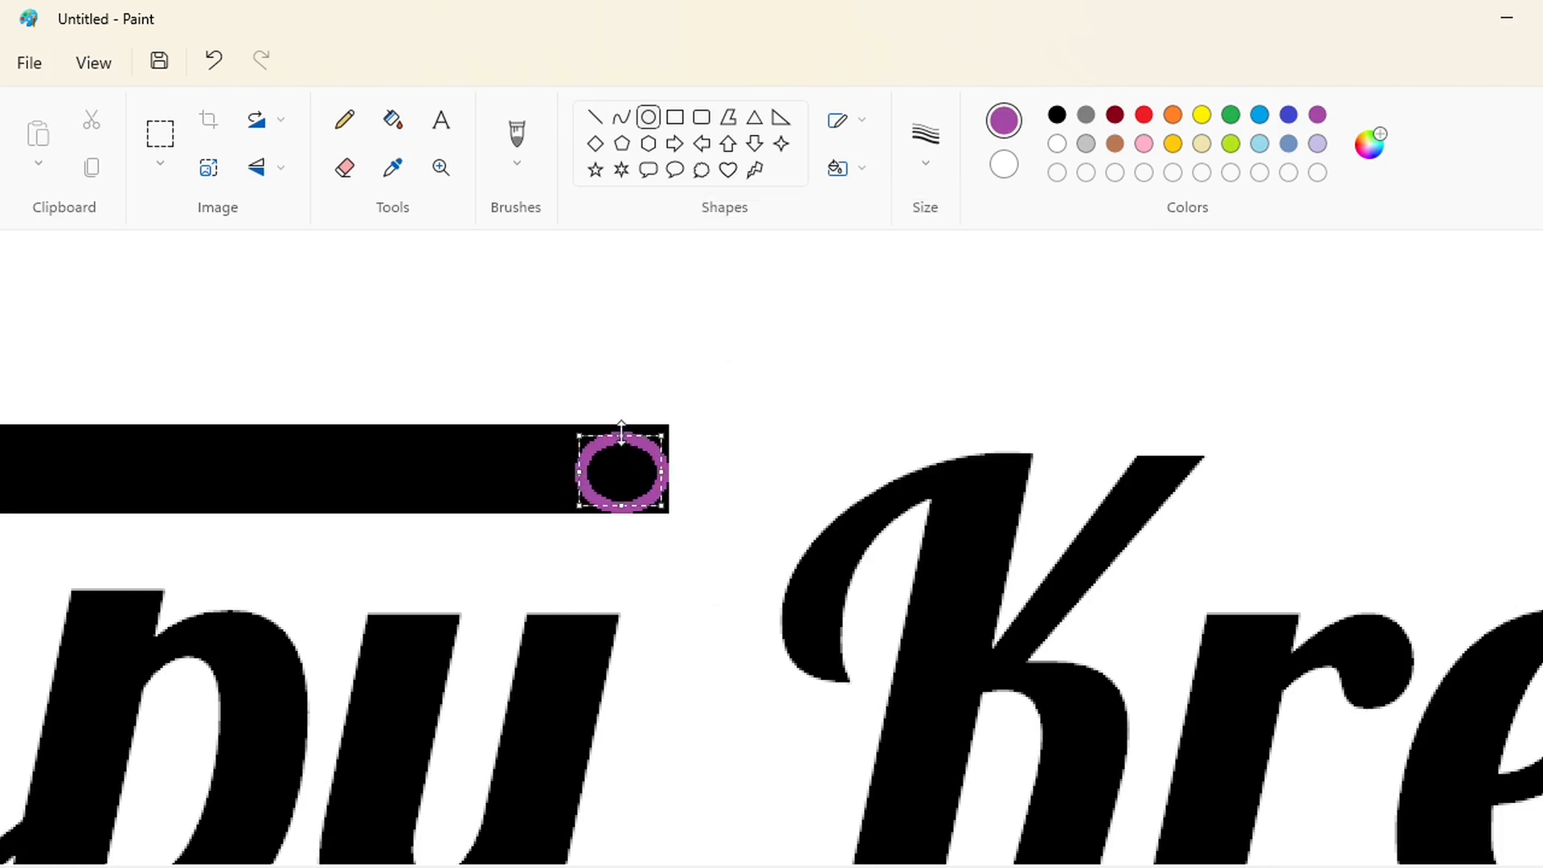
drag(621, 434, 621, 428)
Round off the bar's lower right corner along the circle and add a black curved tip pointing upward.
click(393, 120)
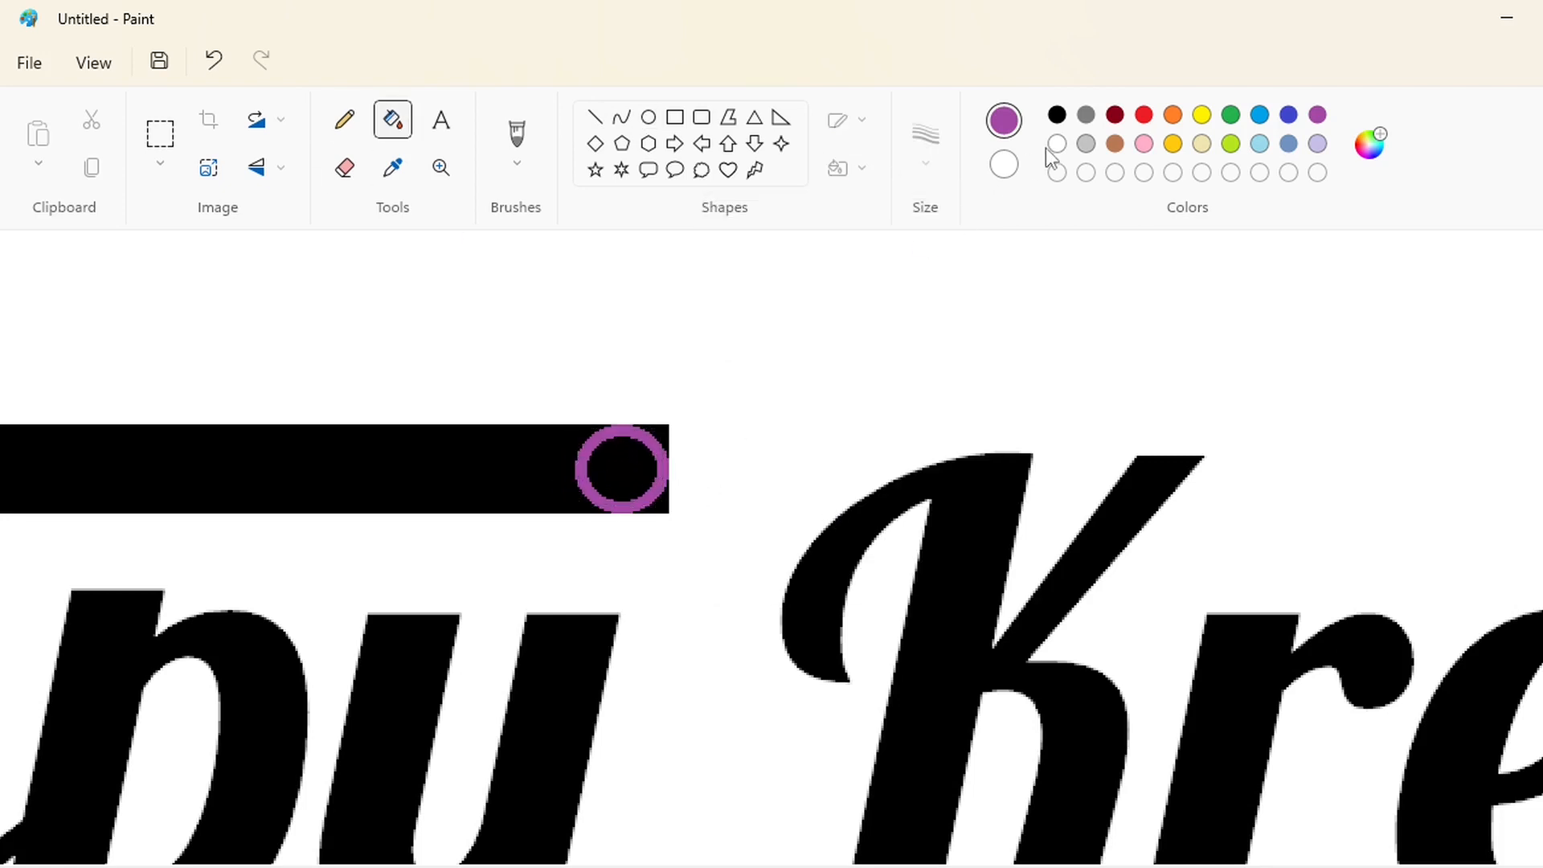
click(665, 463)
click(622, 118)
drag(678, 444, 686, 444)
drag(685, 444, 679, 444)
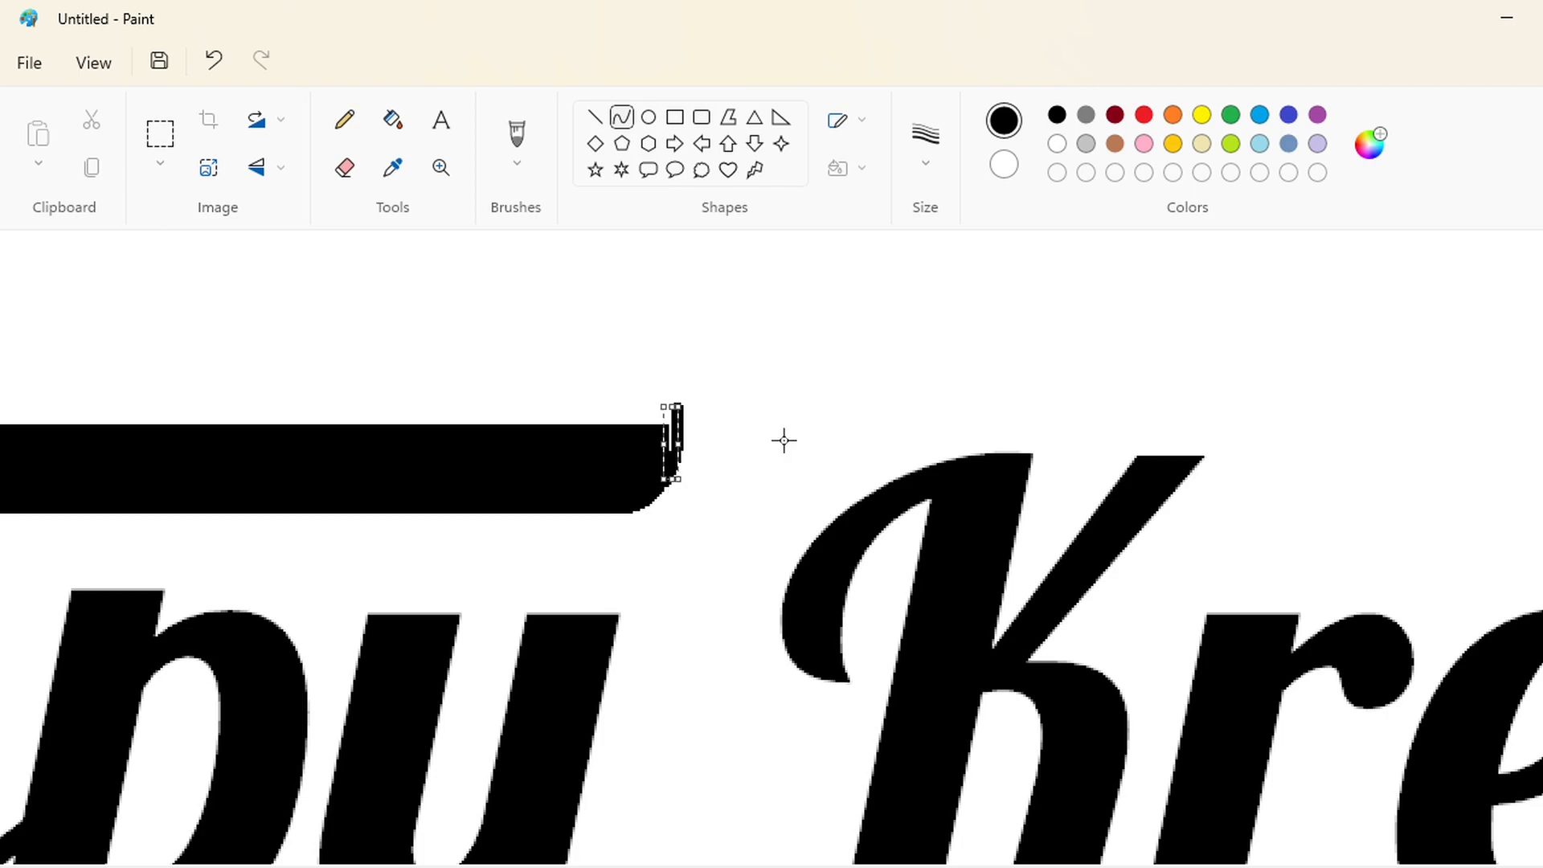
click(782, 441)
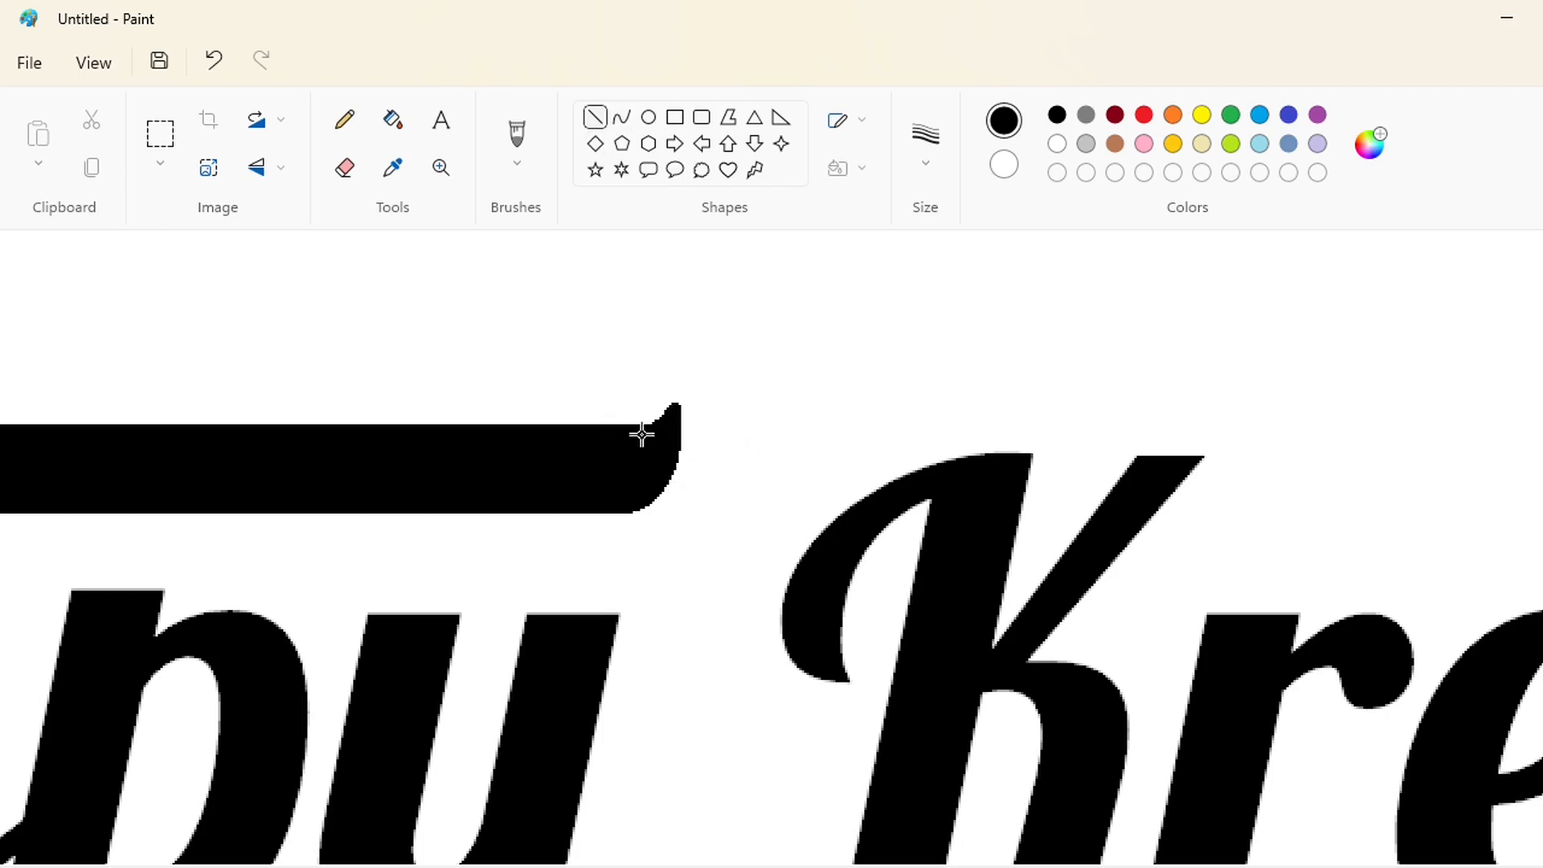
Copy the word "Krispy" together with the bar above it.
ctrl+scroll(1036, 809, down, 3)
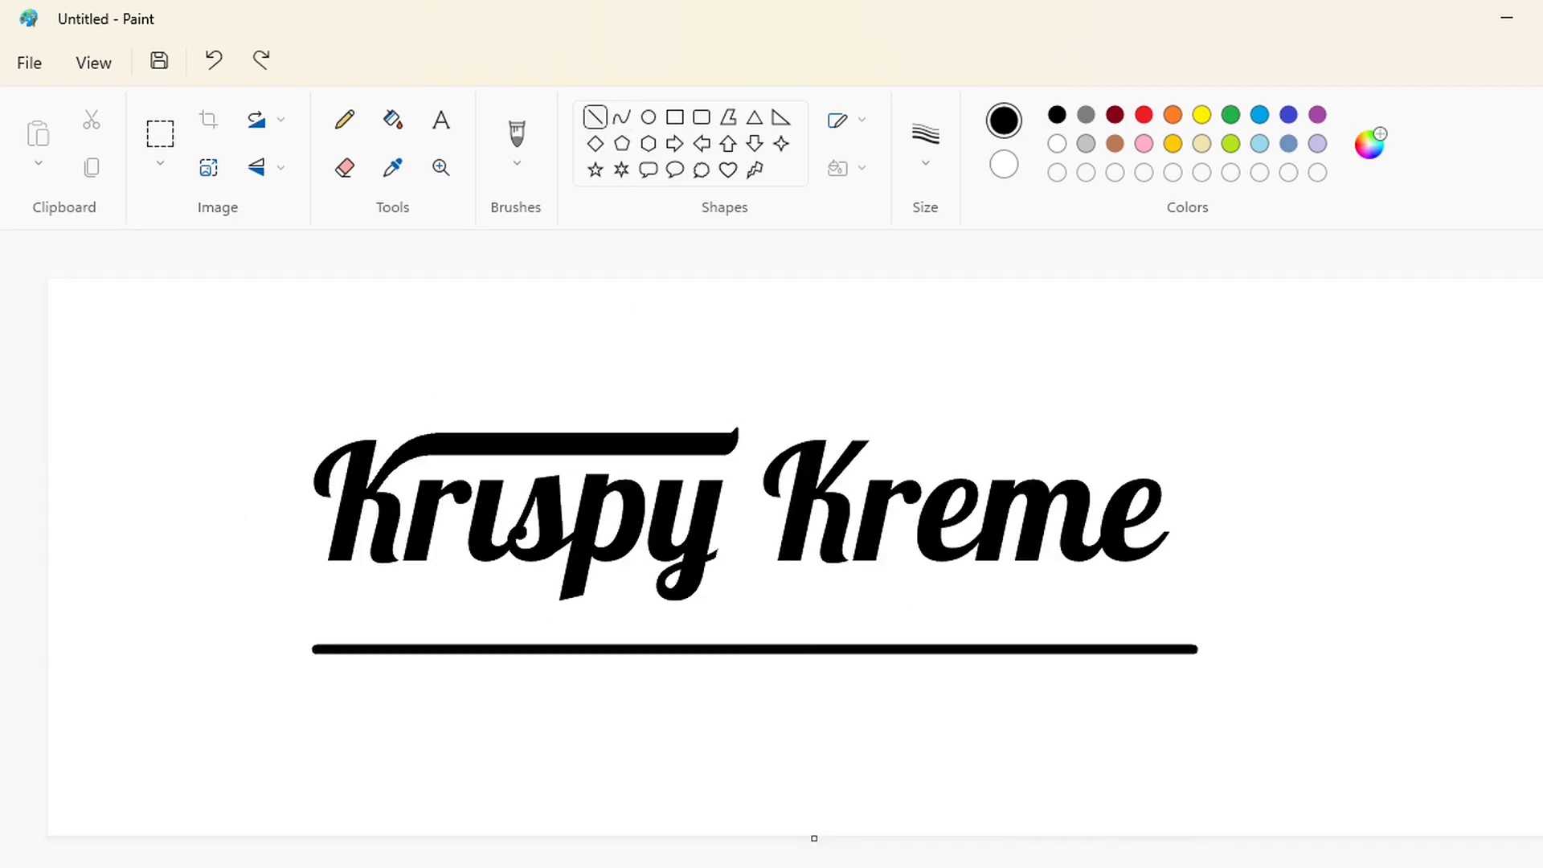
ctrl+scroll(1036, 809, up, 3)
scroll(246, 262, left, 2)
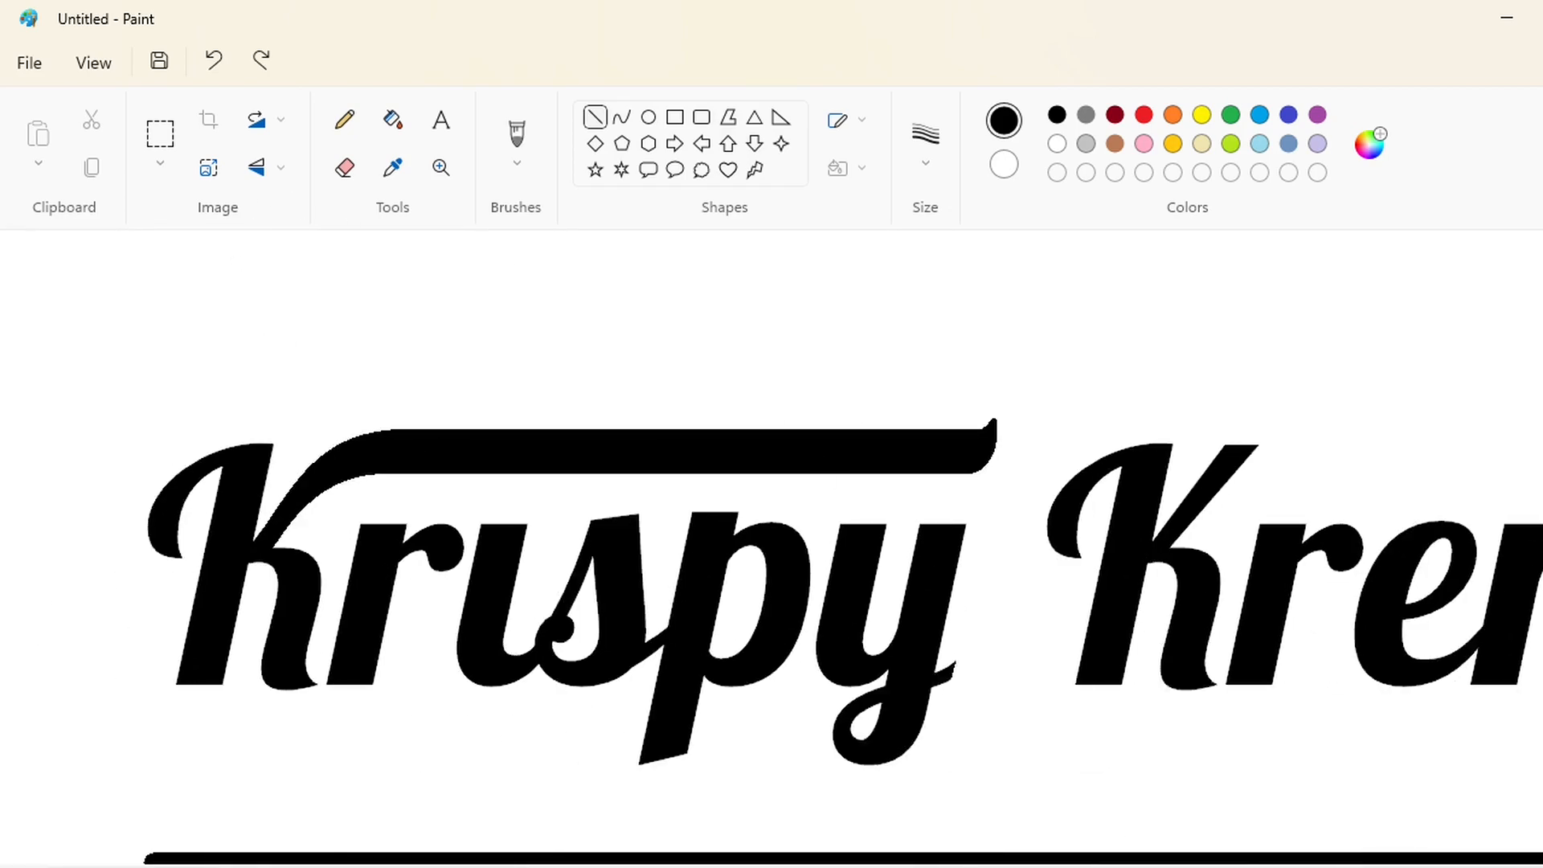
click(160, 134)
drag(125, 309, 1094, 815)
key(ctrl+c)
Paste the copied word and place it below the underline near the canvas's lower edge.
scroll(1093, 814, down, 5)
click(1229, 754)
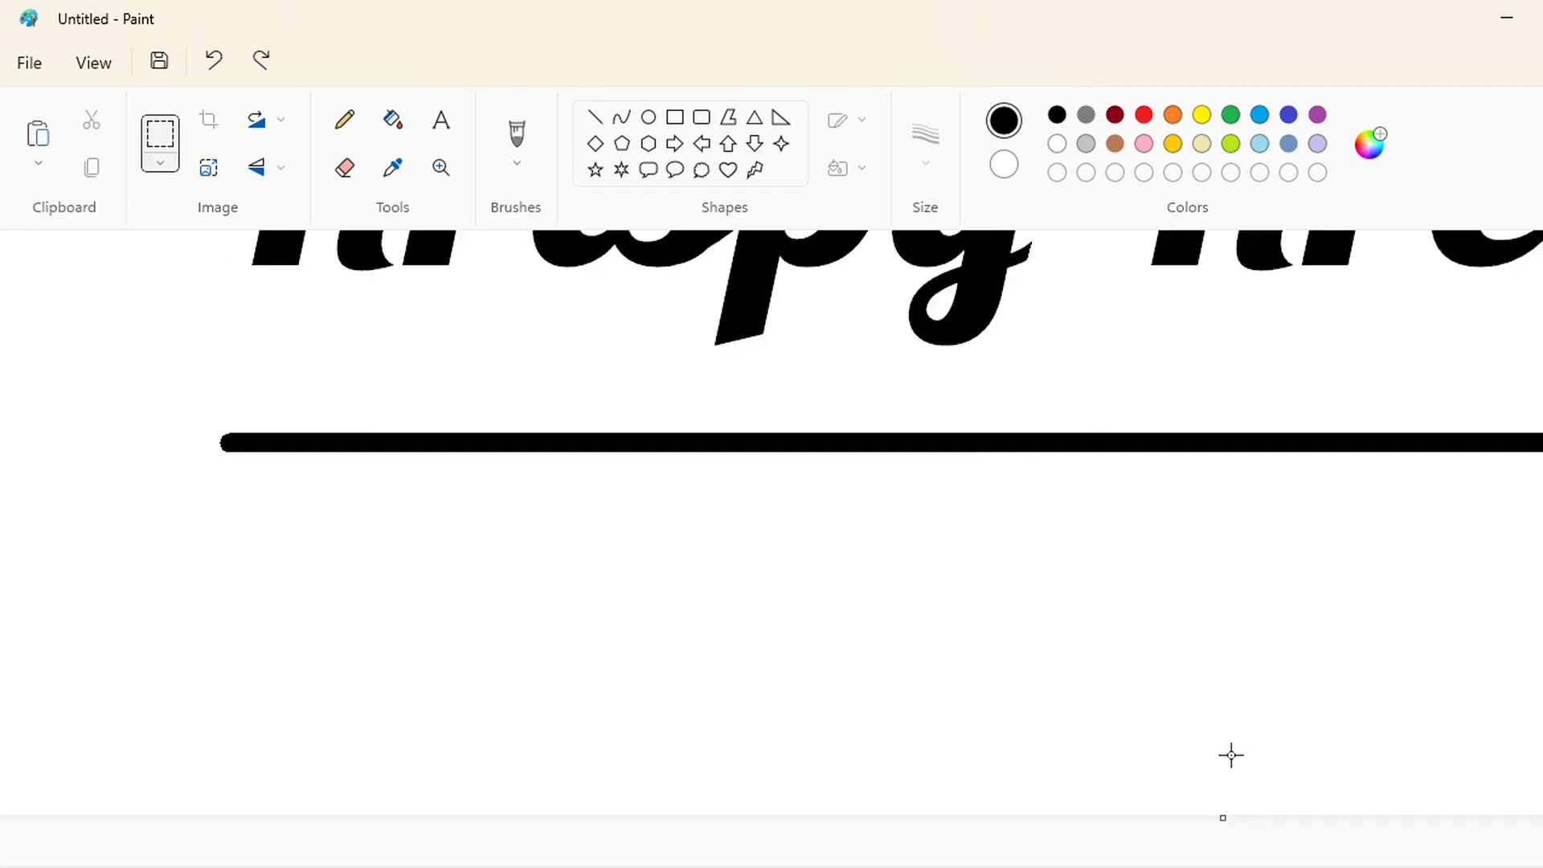
key(ctrl+v)
mouse_move(563, 482)
mouse_down()
mouse_move(704, 610)
mouse_move(675, 637)
mouse_up()
click(160, 163)
click(161, 310)
click(545, 370)
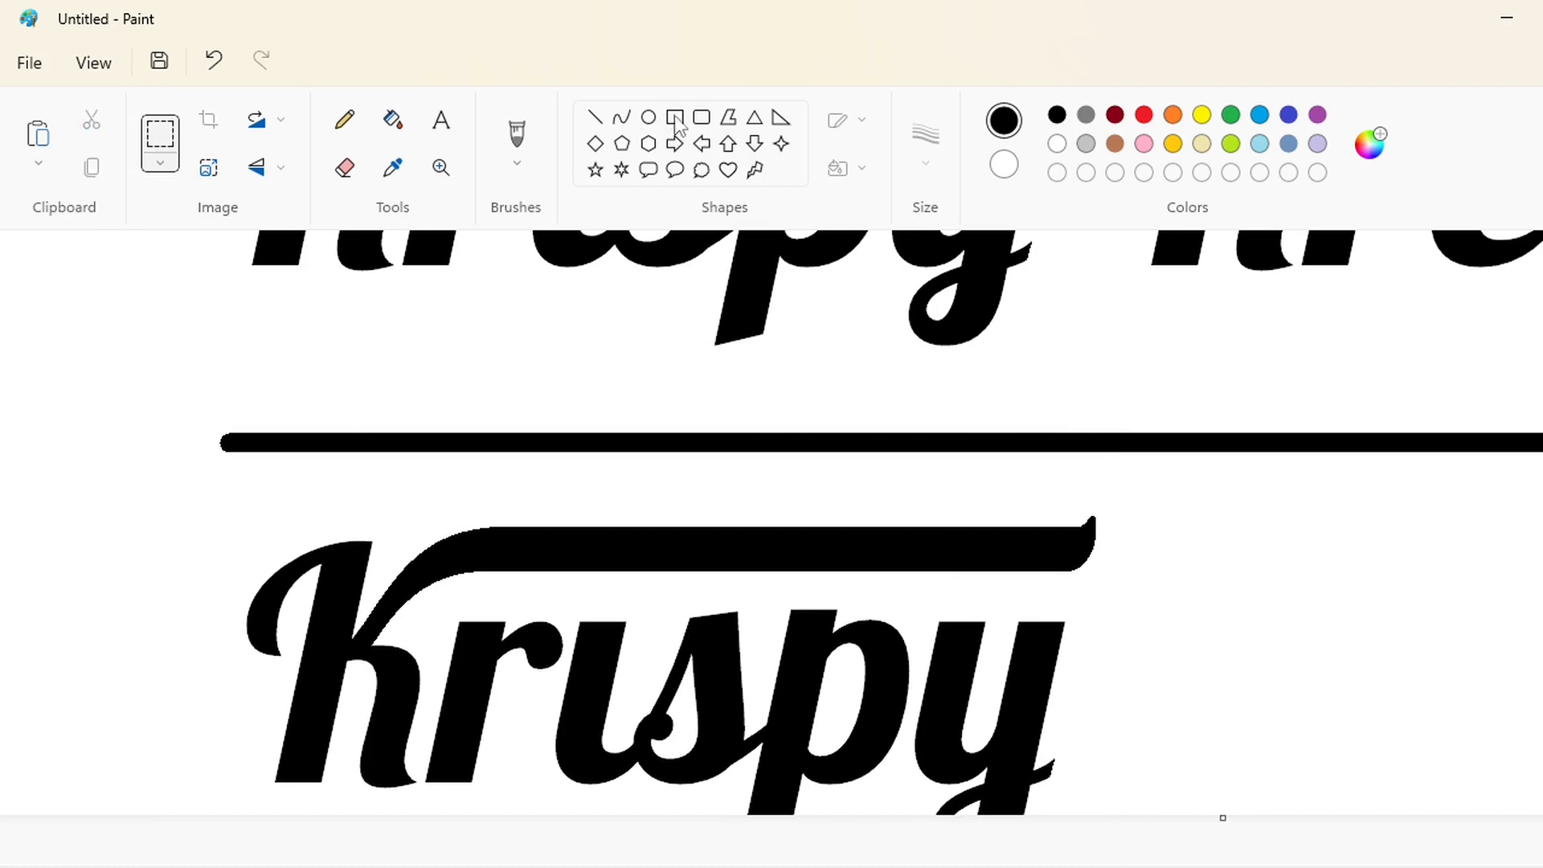
Erase the letters "rispy" from the pasted copy with white rectangles, keeping only the K and its bar.
click(674, 118)
click(1055, 147)
mouse_move(1100, 619)
mouse_down()
mouse_move(568, 863)
mouse_move(449, 860)
mouse_up()
mouse_move(1113, 698)
mouse_down()
mouse_move(434, 705)
mouse_move(424, 799)
mouse_up()
click(160, 133)
drag(149, 797, 150, 796)
key(Escape)
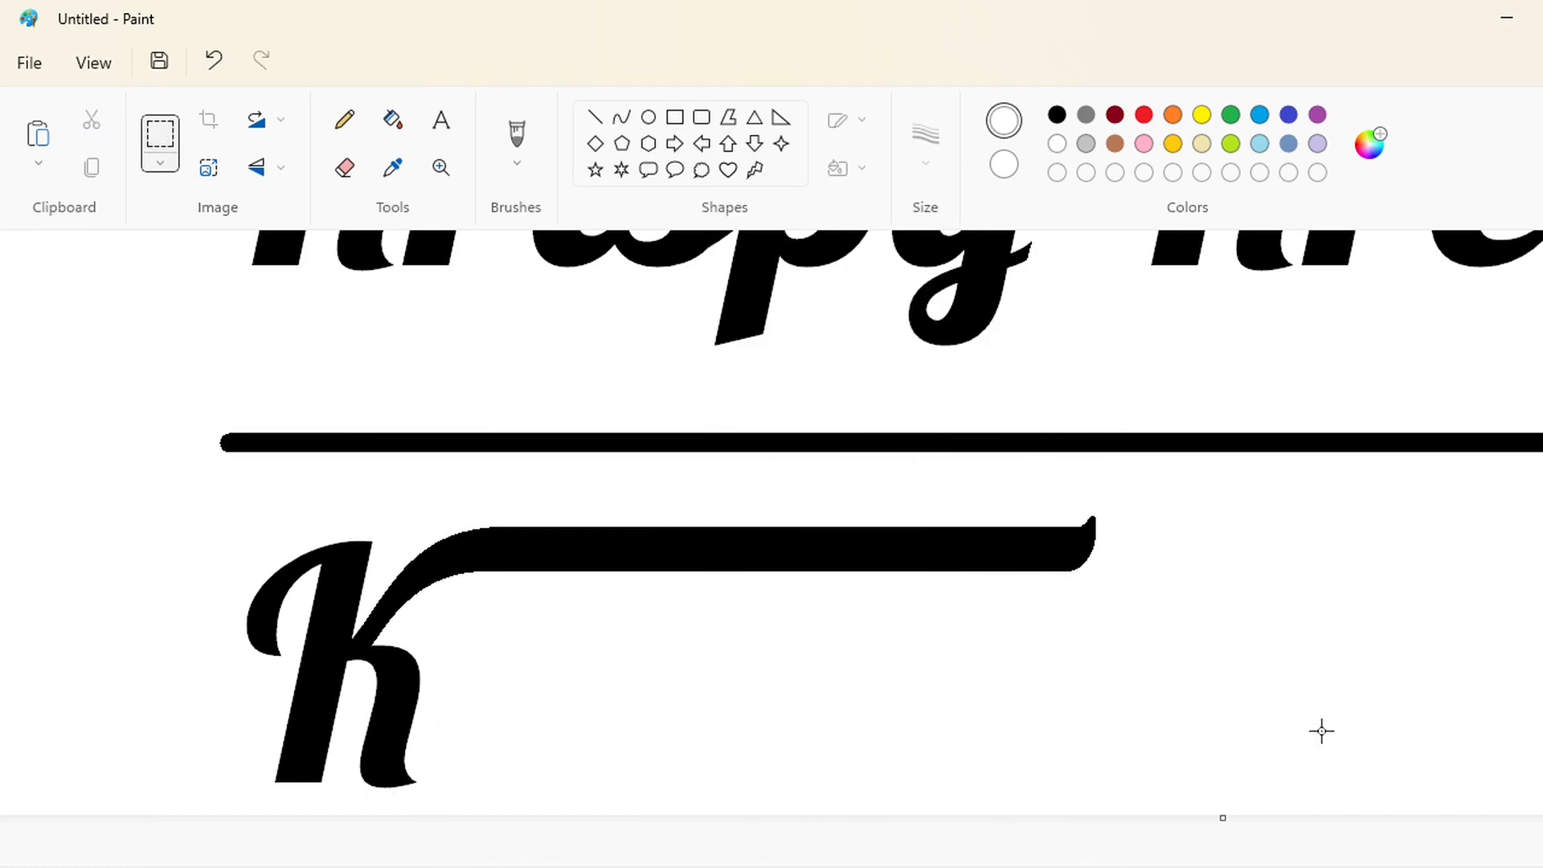
Erase the curled upper left stroke of the K in the original "Krispy" with a white line and white rectangles.
drag(992, 867, 914, 859)
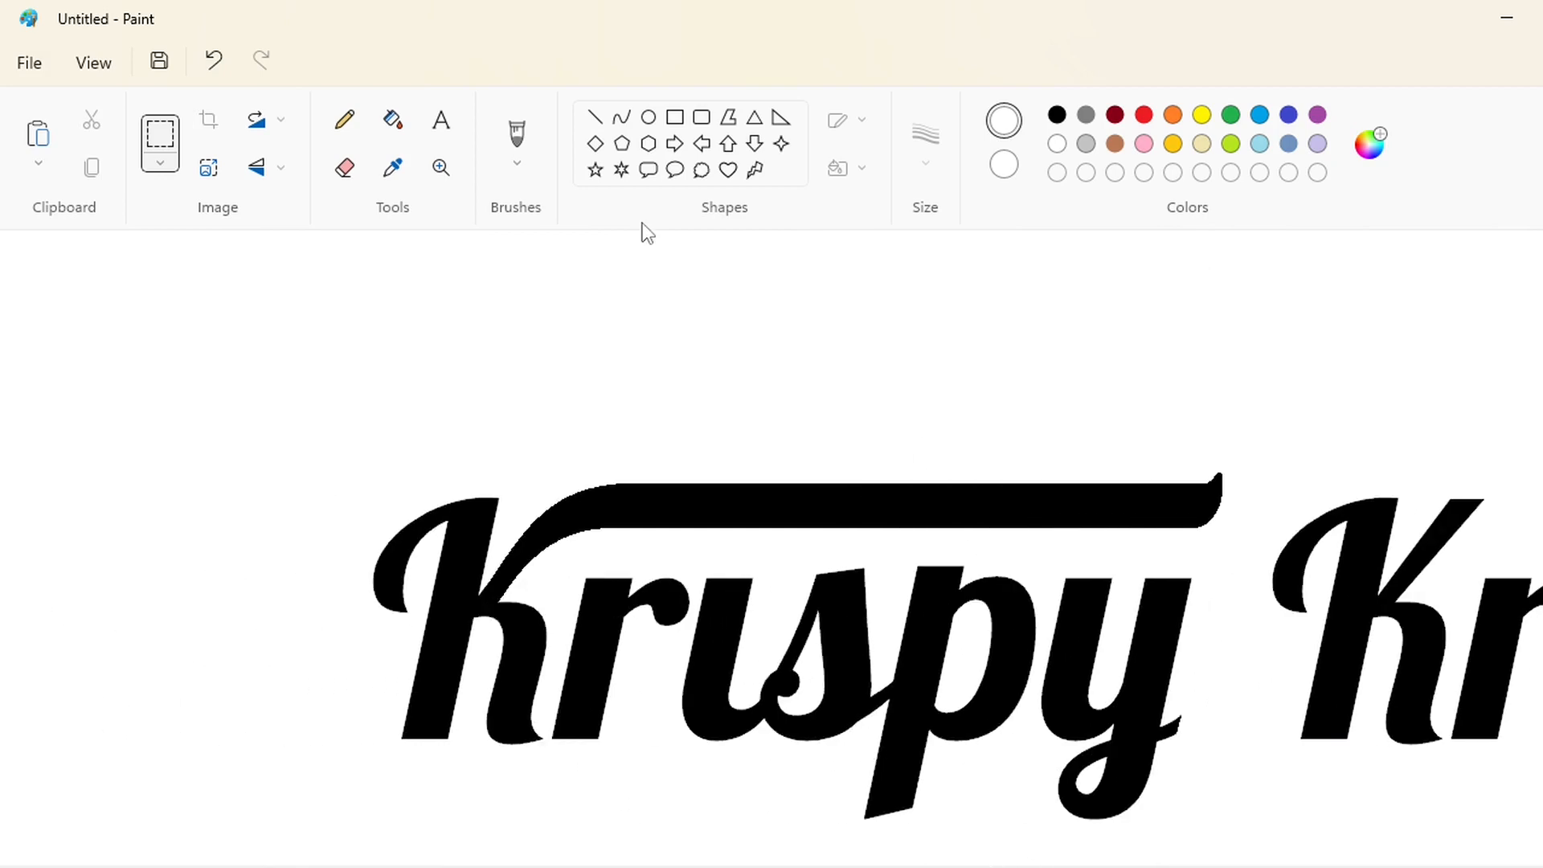
scroll(330, 590, up, 2)
click(595, 117)
drag(550, 479, 581, 351)
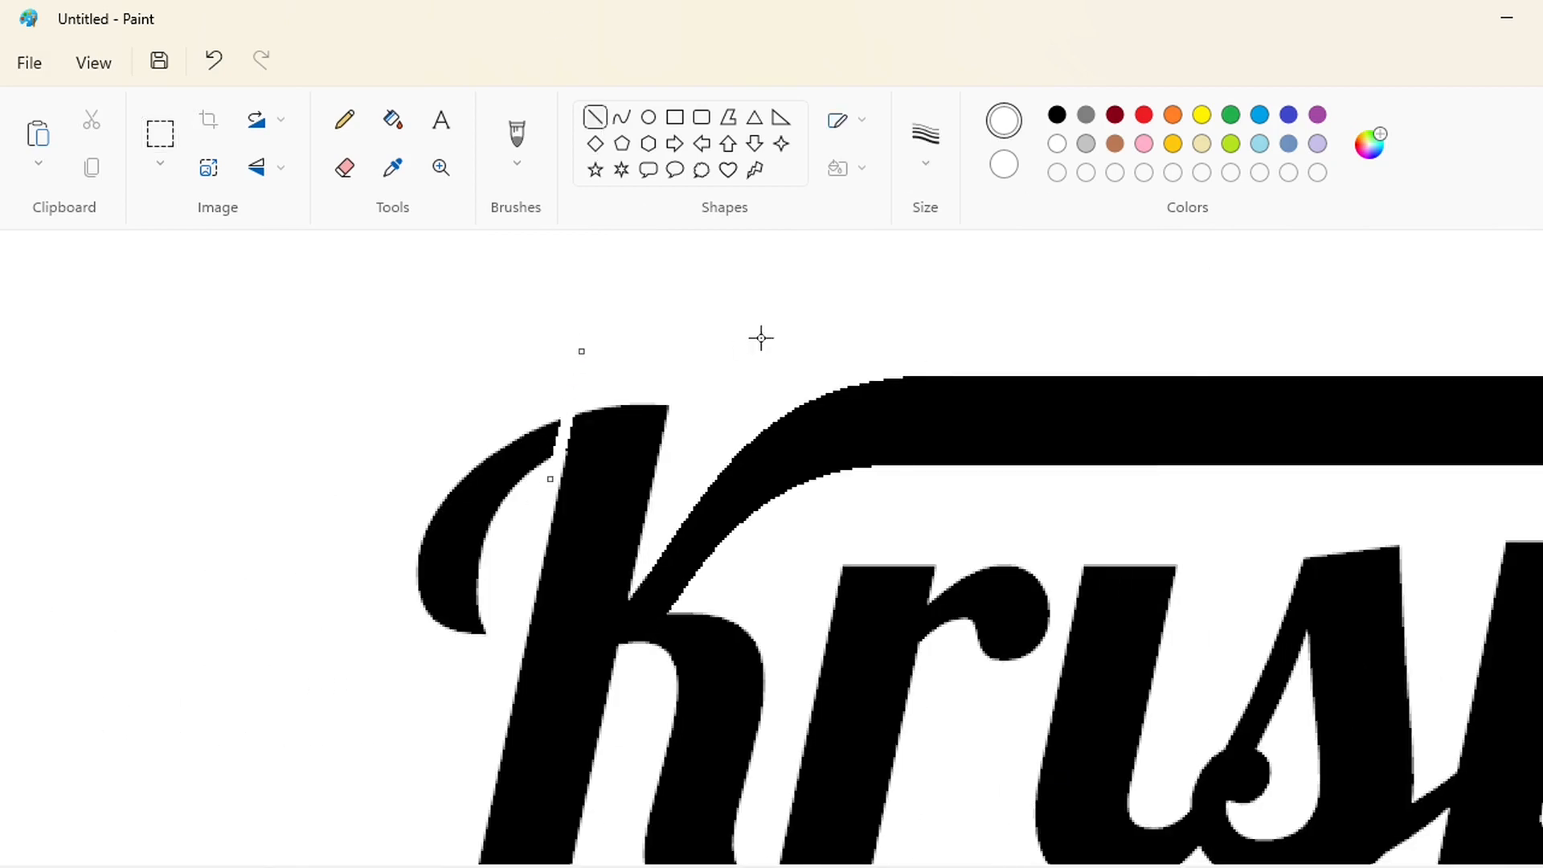
drag(358, 515, 479, 683)
drag(484, 459, 527, 496)
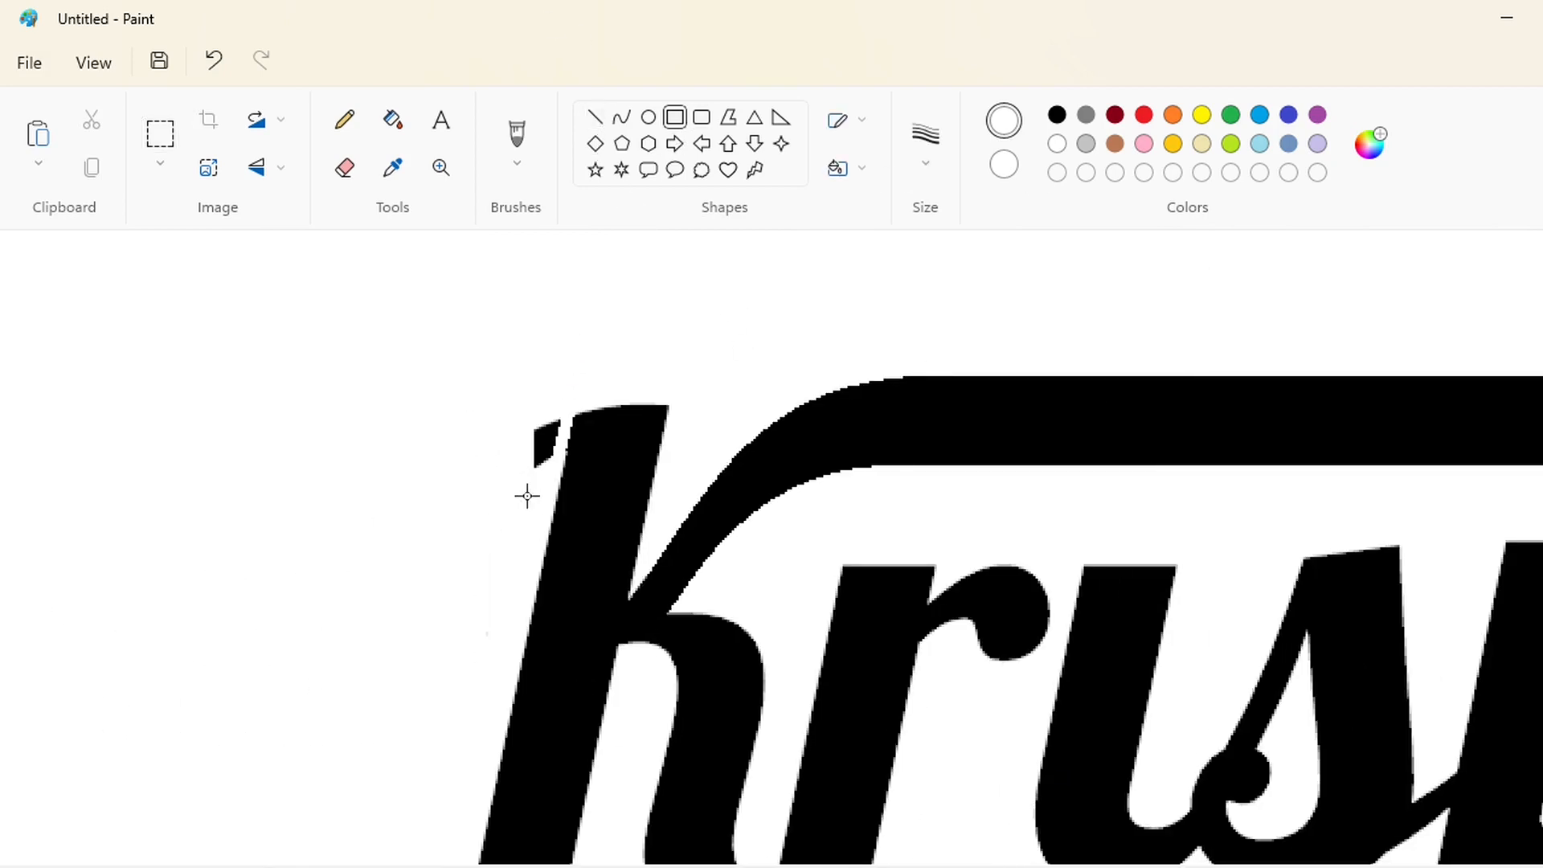
mouse_move(532, 362)
mouse_down()
mouse_move(669, 468)
mouse_move(544, 381)
mouse_up()
Draw a black curved tip pointing left on top of the K in "Krispy" and fill it solid black.
click(622, 118)
drag(625, 452, 656, 362)
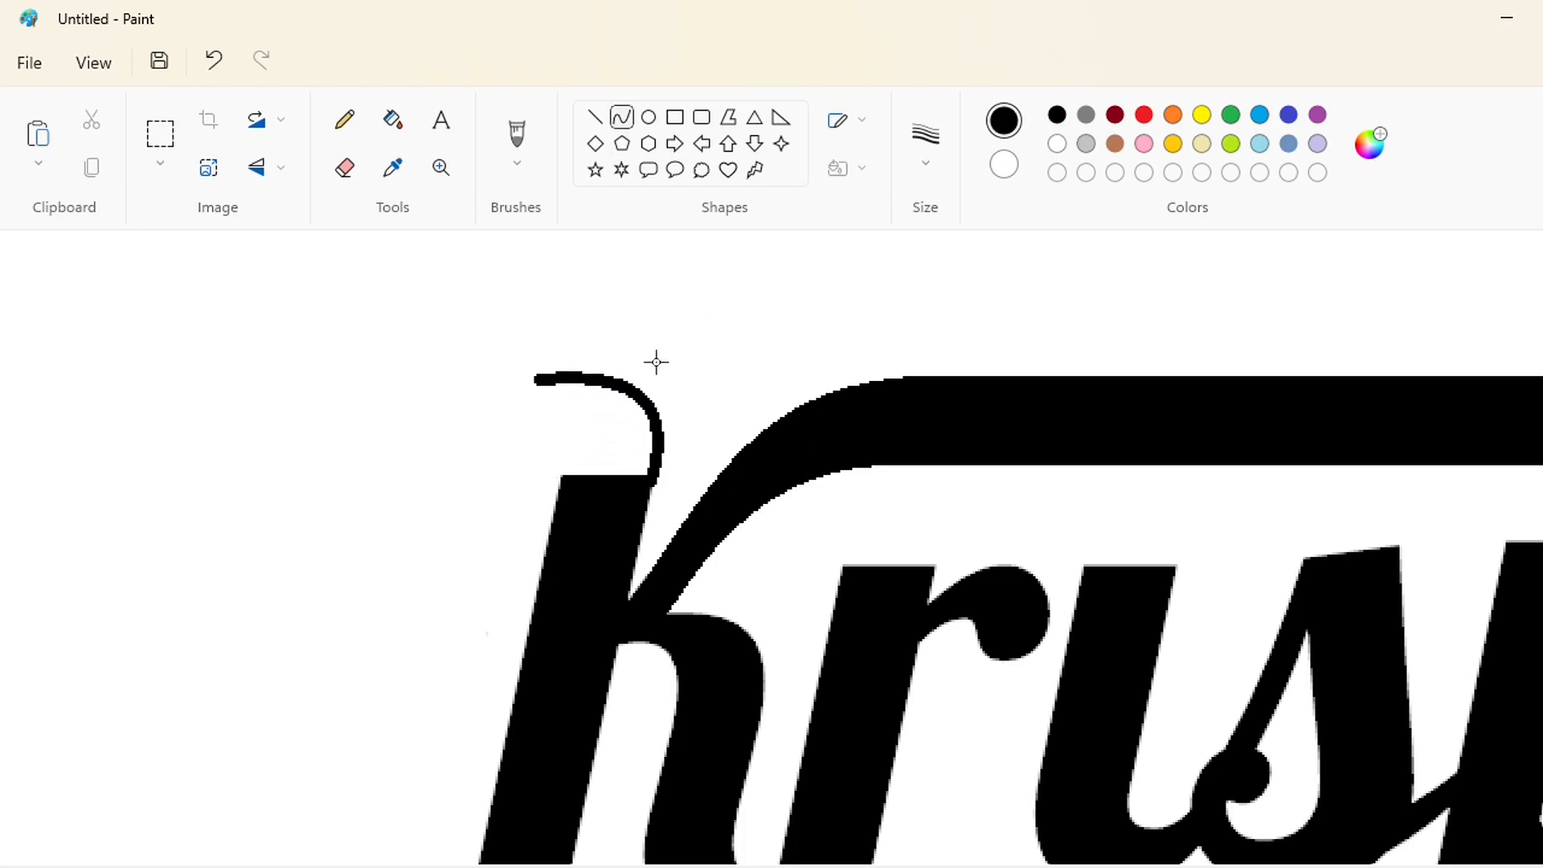
click(656, 362)
click(752, 365)
drag(569, 434, 532, 379)
drag(532, 380, 582, 417)
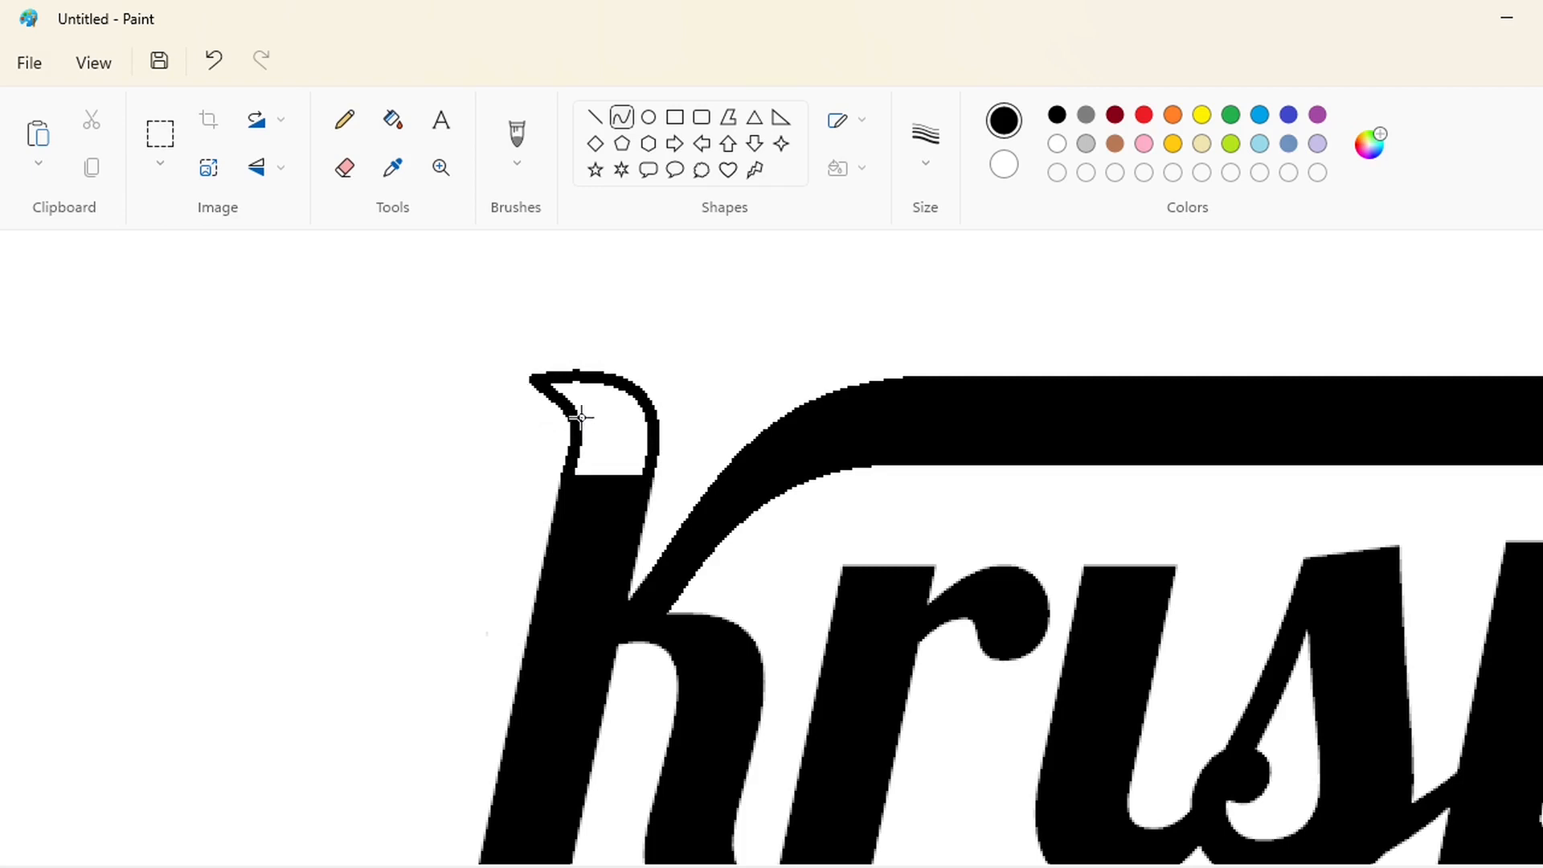
click(400, 119)
click(606, 426)
scroll(1168, 600, down, 3)
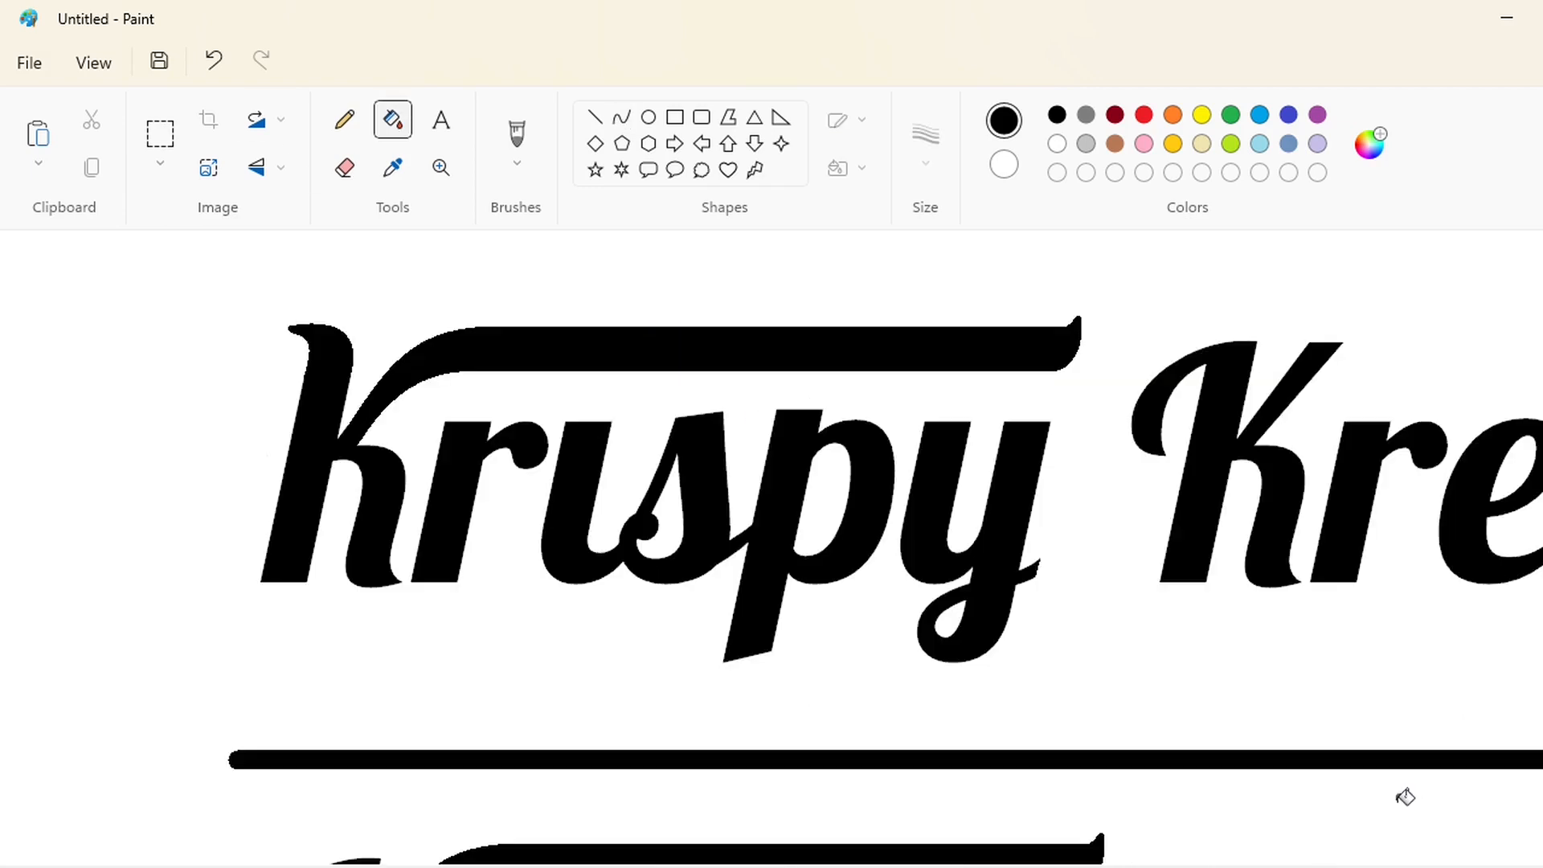
Copy the reshaped "Krispy" with its bar and cover the outdated K copy below the underline with a white rectangle.
click(160, 133)
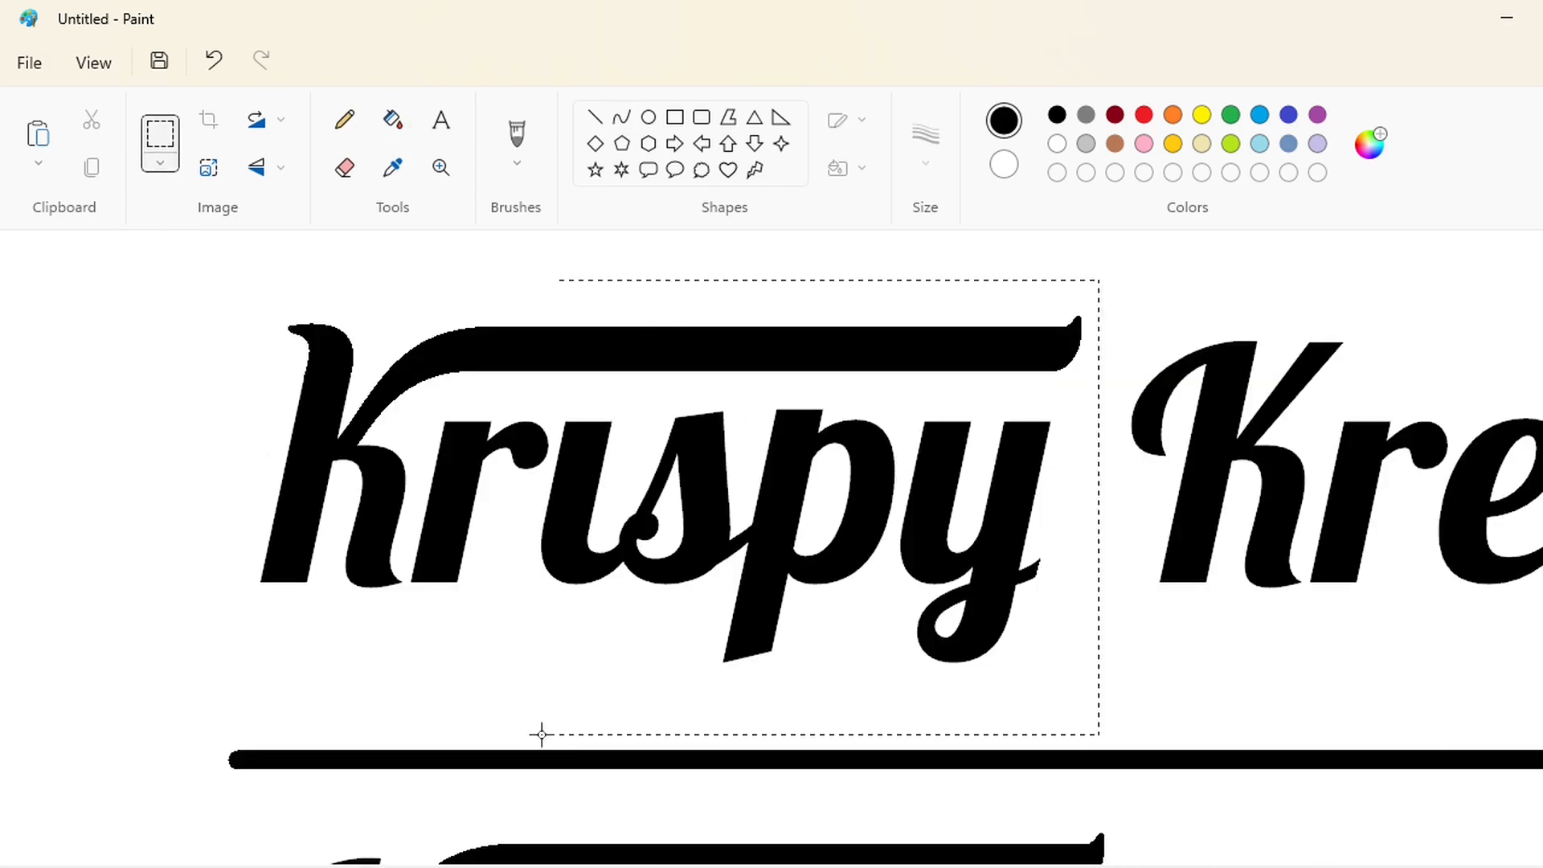
drag(542, 735, 166, 740)
scroll(758, 724, down, 3)
click(675, 118)
click(1057, 144)
mouse_move(1129, 494)
mouse_down()
mouse_move(844, 678)
mouse_move(241, 787)
mouse_up()
Paste the reshaped word below the underline and erase its letters "rispy" with a white rectangle, keeping the K and bar.
key(ctrl+v)
mouse_move(605, 436)
mouse_down()
mouse_move(652, 486)
mouse_move(721, 678)
mouse_up()
click(675, 118)
drag(1014, 588, 371, 828)
click(1209, 769)
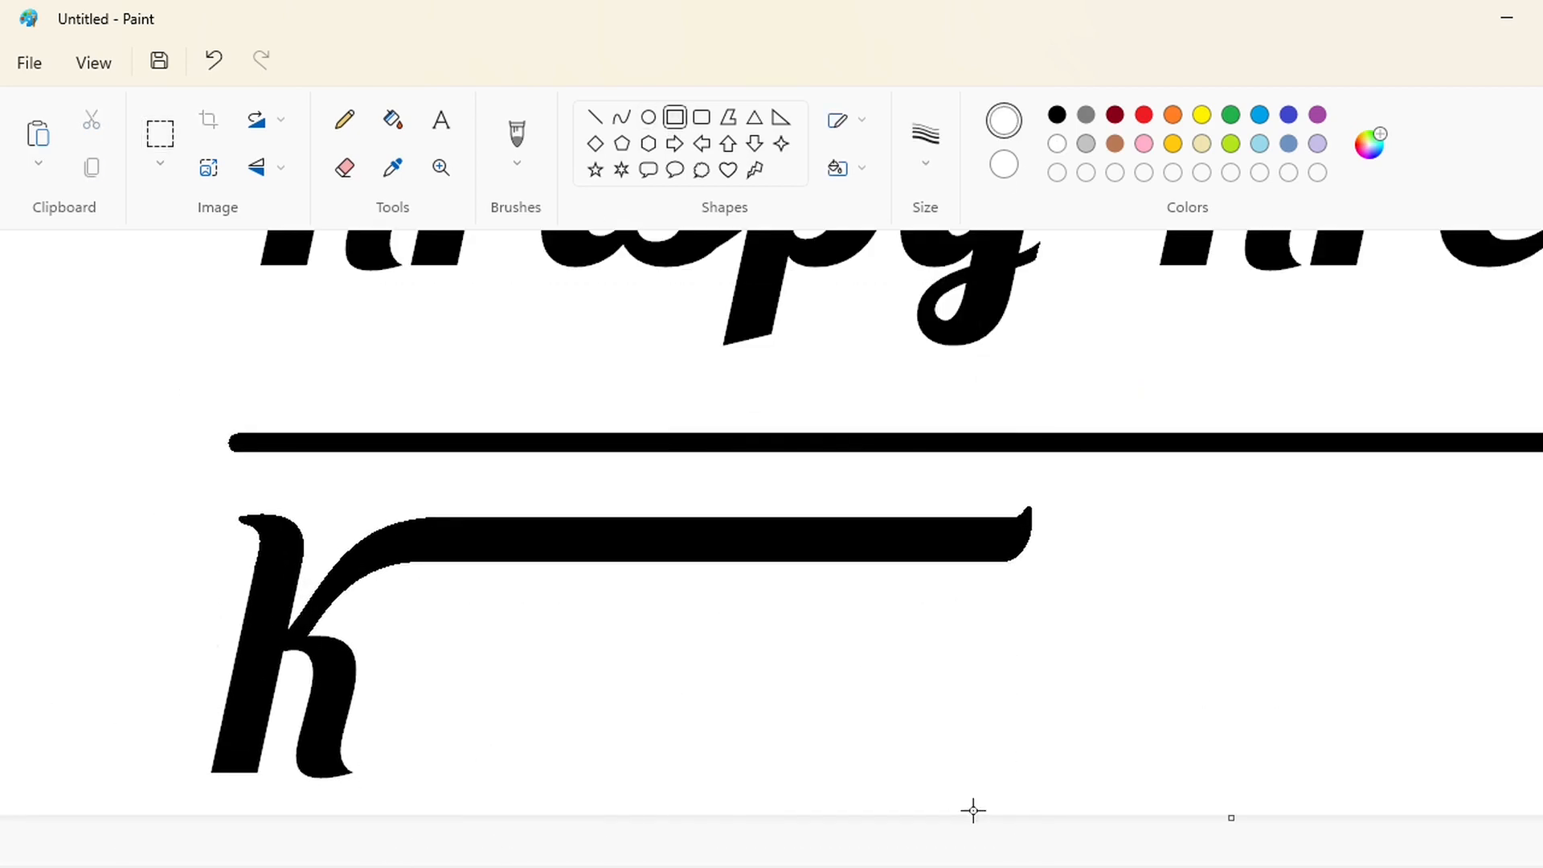
Erase the original K of "Kreme" with white rectangles, keeping the letters "reme".
scroll(973, 811, up, 3)
scroll(981, 724, right, 4)
mouse_move(710, 320)
mouse_down()
mouse_move(886, 650)
mouse_move(903, 649)
mouse_up()
drag(884, 321, 944, 383)
scroll(943, 383, down, 3)
scroll(943, 383, left, 1)
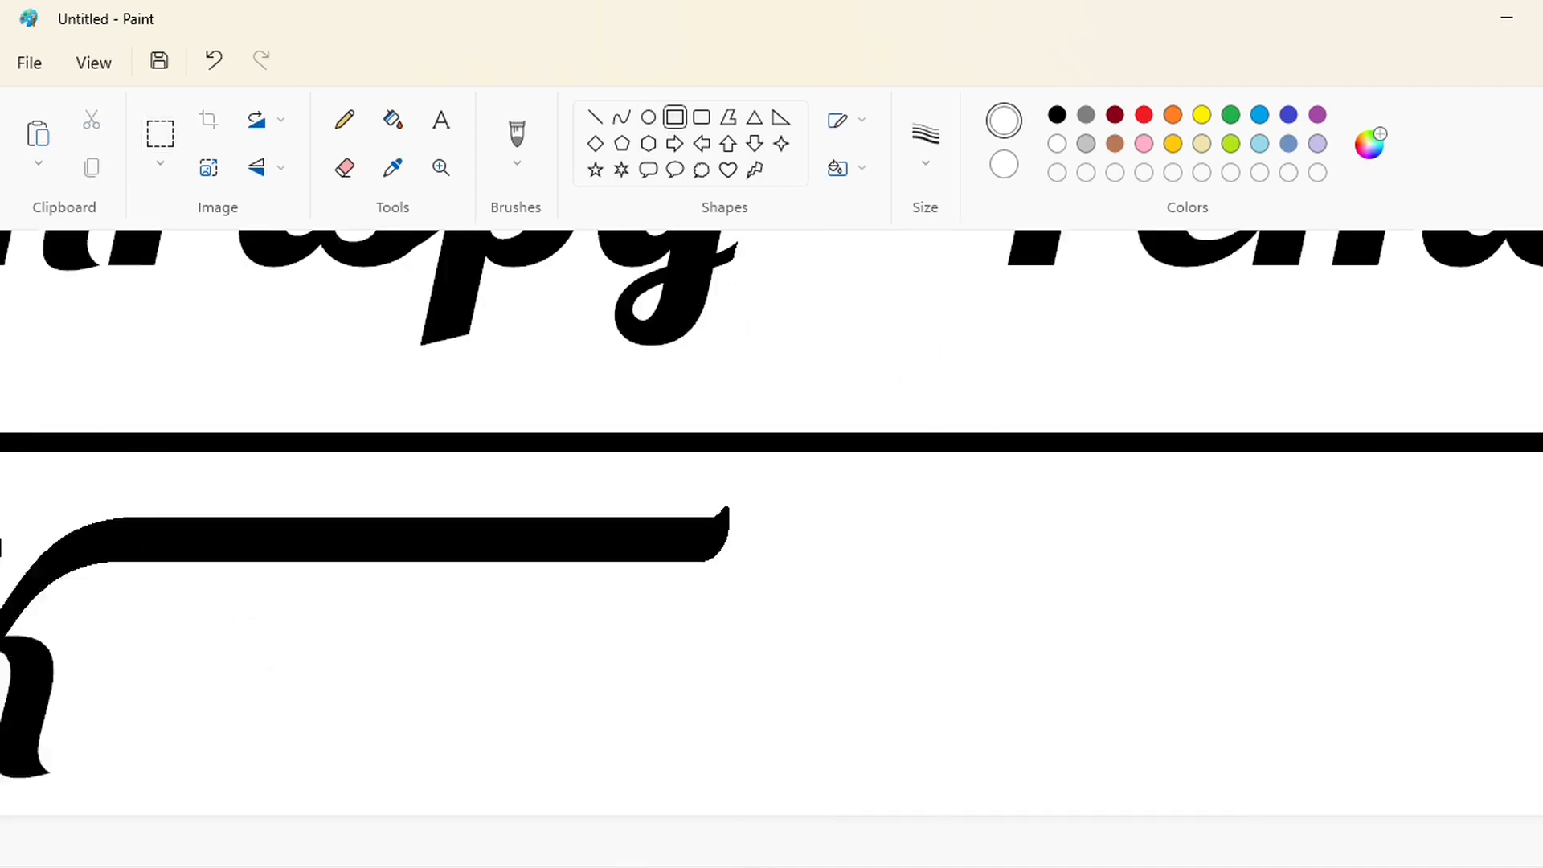
Copy the reshaped K with its bar from below the underline and place it in front of "reme".
scroll(944, 383, left, 2)
click(160, 134)
drag(1099, 473, 98, 804)
key(ctrl+x)
scroll(1085, 772, up, 3)
scroll(1085, 771, right, 1)
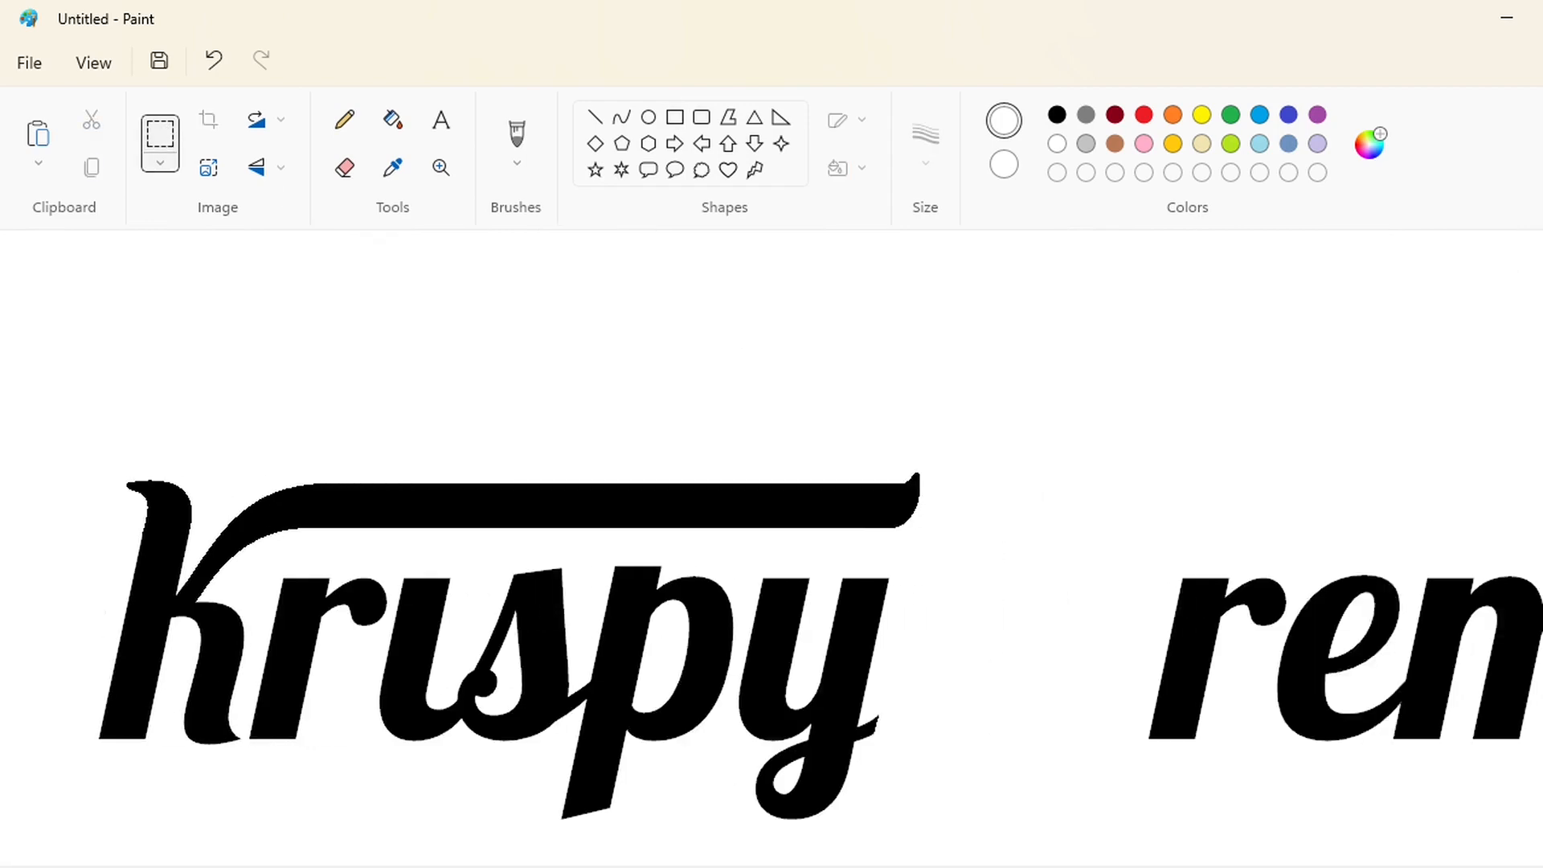
key(ctrl+v)
drag(229, 453, 492, 622)
click(1187, 796)
click(1286, 867)
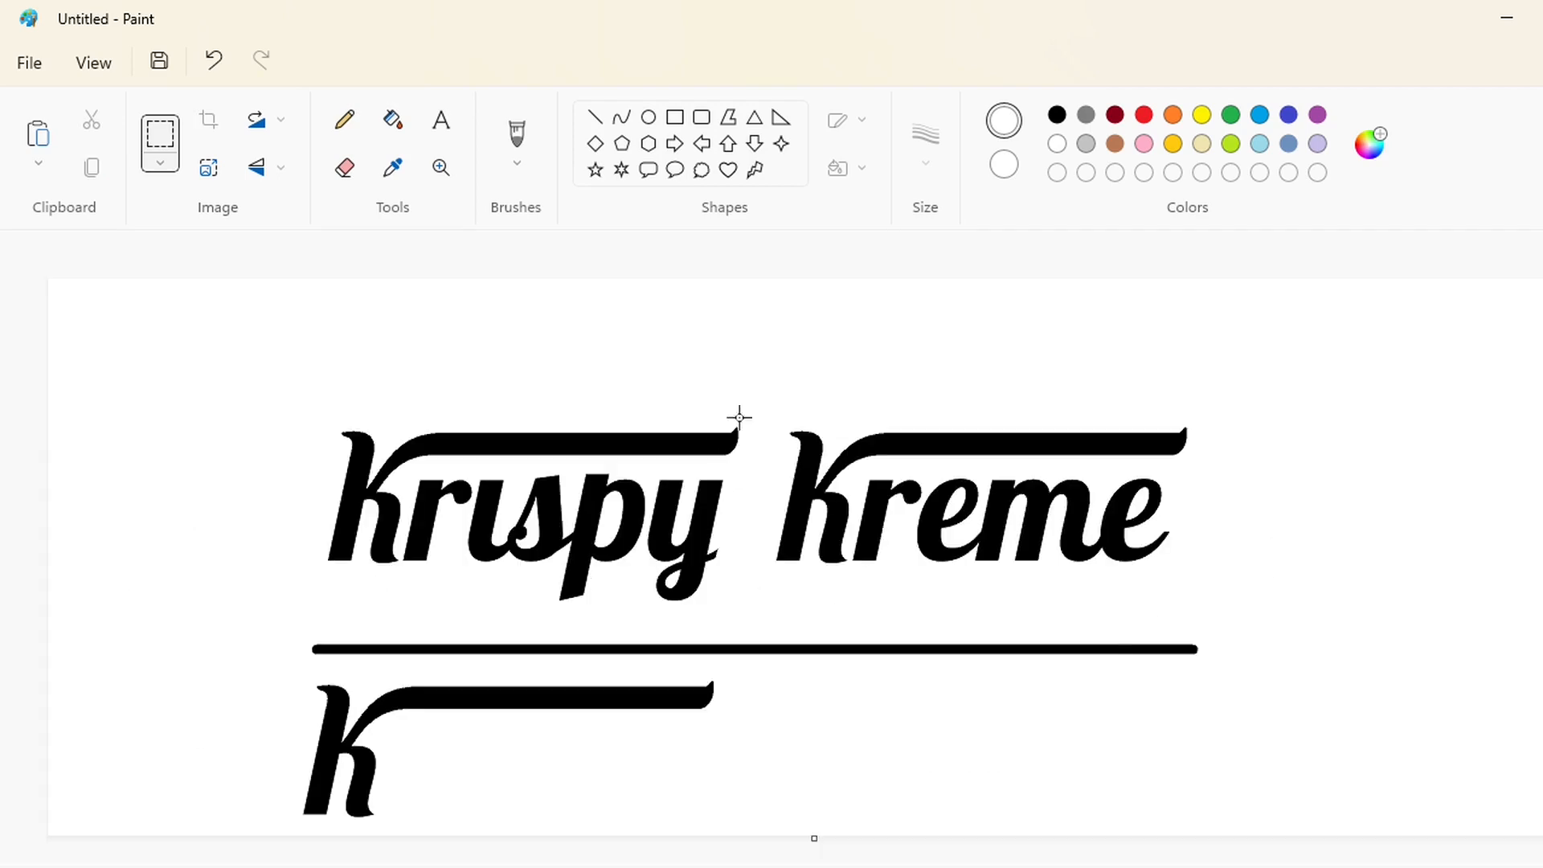
Copy the completed word "Kreme" with its bar and cover the original with a white rectangle.
drag(1291, 614, 1291, 614)
click(675, 118)
drag(759, 413, 1221, 599)
click(1286, 867)
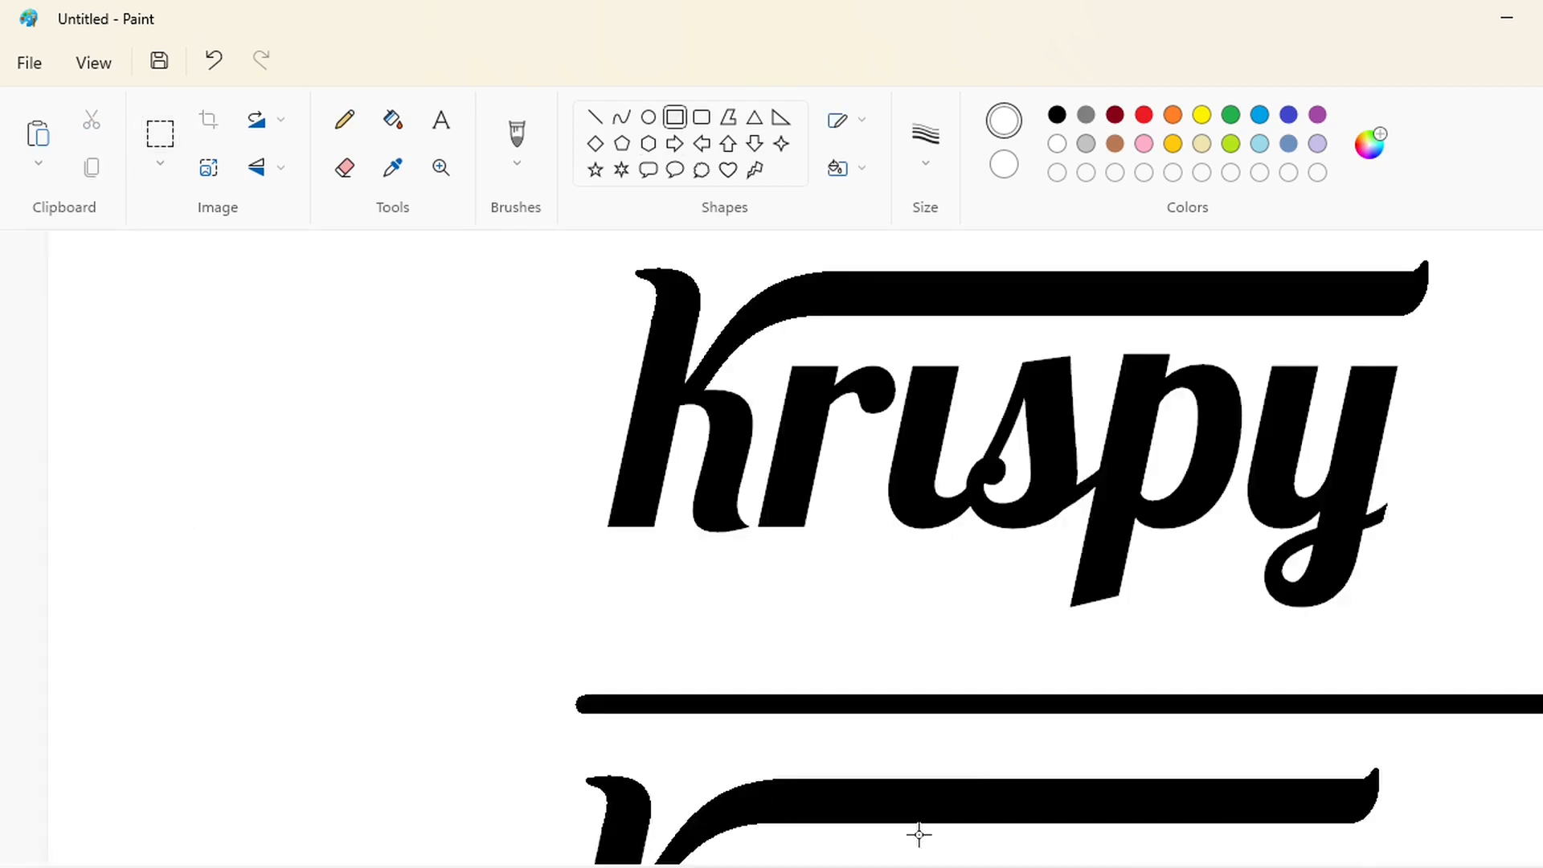
Paste "Kreme" and nudge it right until it sits close beside "Krispy" on the same baseline.
scroll(1098, 715, right, 3)
key(ctrl+v)
drag(277, 565, 606, 451)
key(Right)
key(Right)
key(Right)
key(Right)
key(Right)
key(Right)
key(Right)
key(Right)
key(Right)
key(Right)
key(Right)
key(Right)
key(Right)
key(Right)
key(Right)
key(Right)
key(Right)
key(Right)
key(Right)
key(Right)
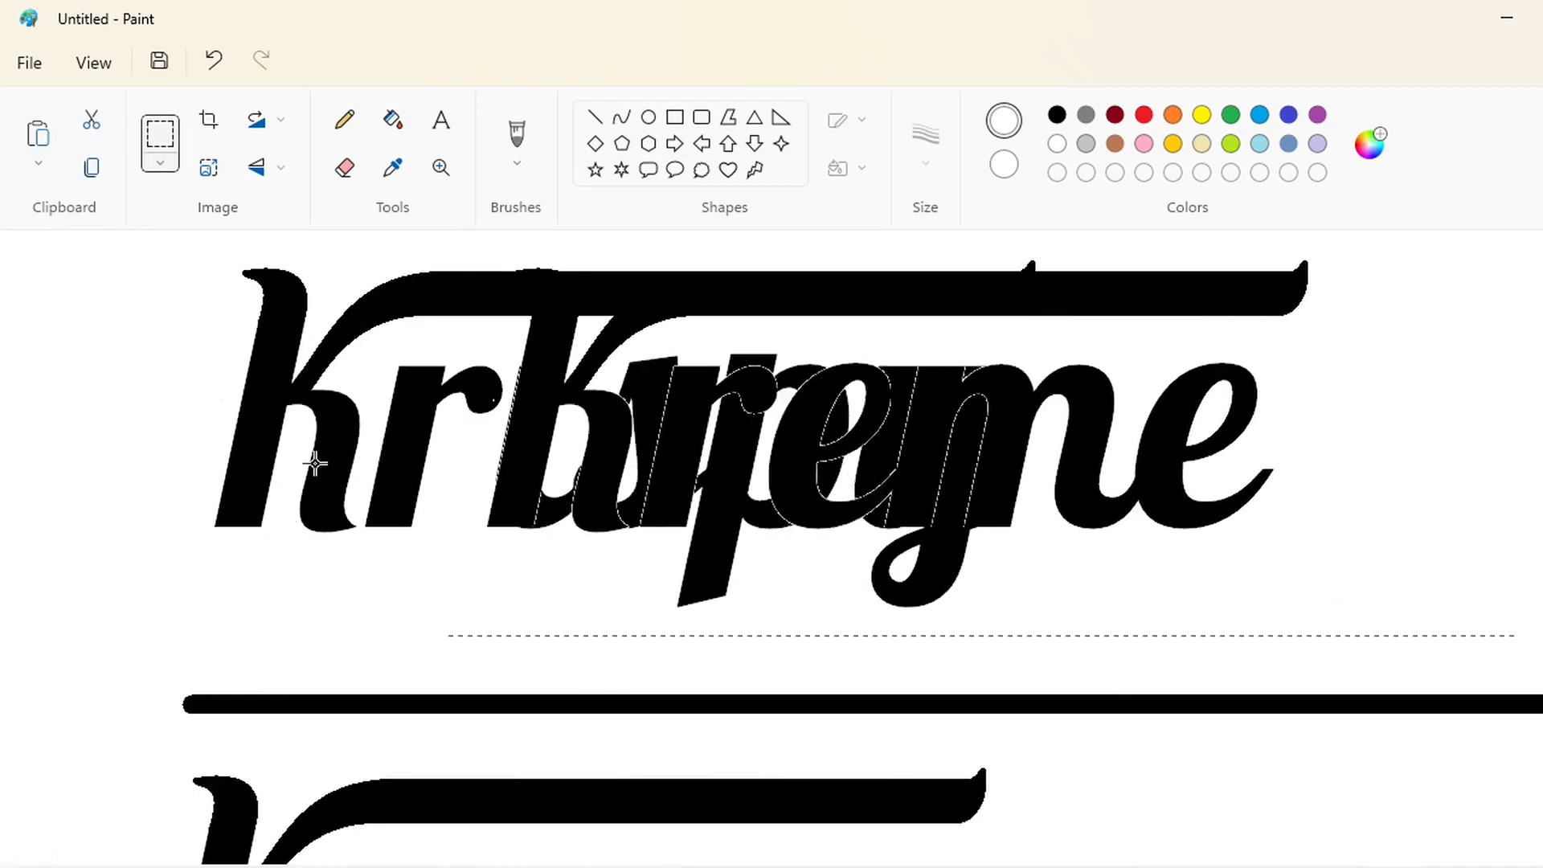
key(Right)
key(Right)
key(Right)
key(Right)
key(Right)
key(Right)
key(Right)
key(Right)
key(Right)
key(Right)
key(Right)
key(Right)
key(Right)
key(Right)
key(Right)
key(Right)
key(Right)
key(Right)
key(Right)
key(Right)
click(315, 463)
click(1286, 867)
Cover the spare K below the words with a white rectangle and fill the old underline with white.
click(675, 117)
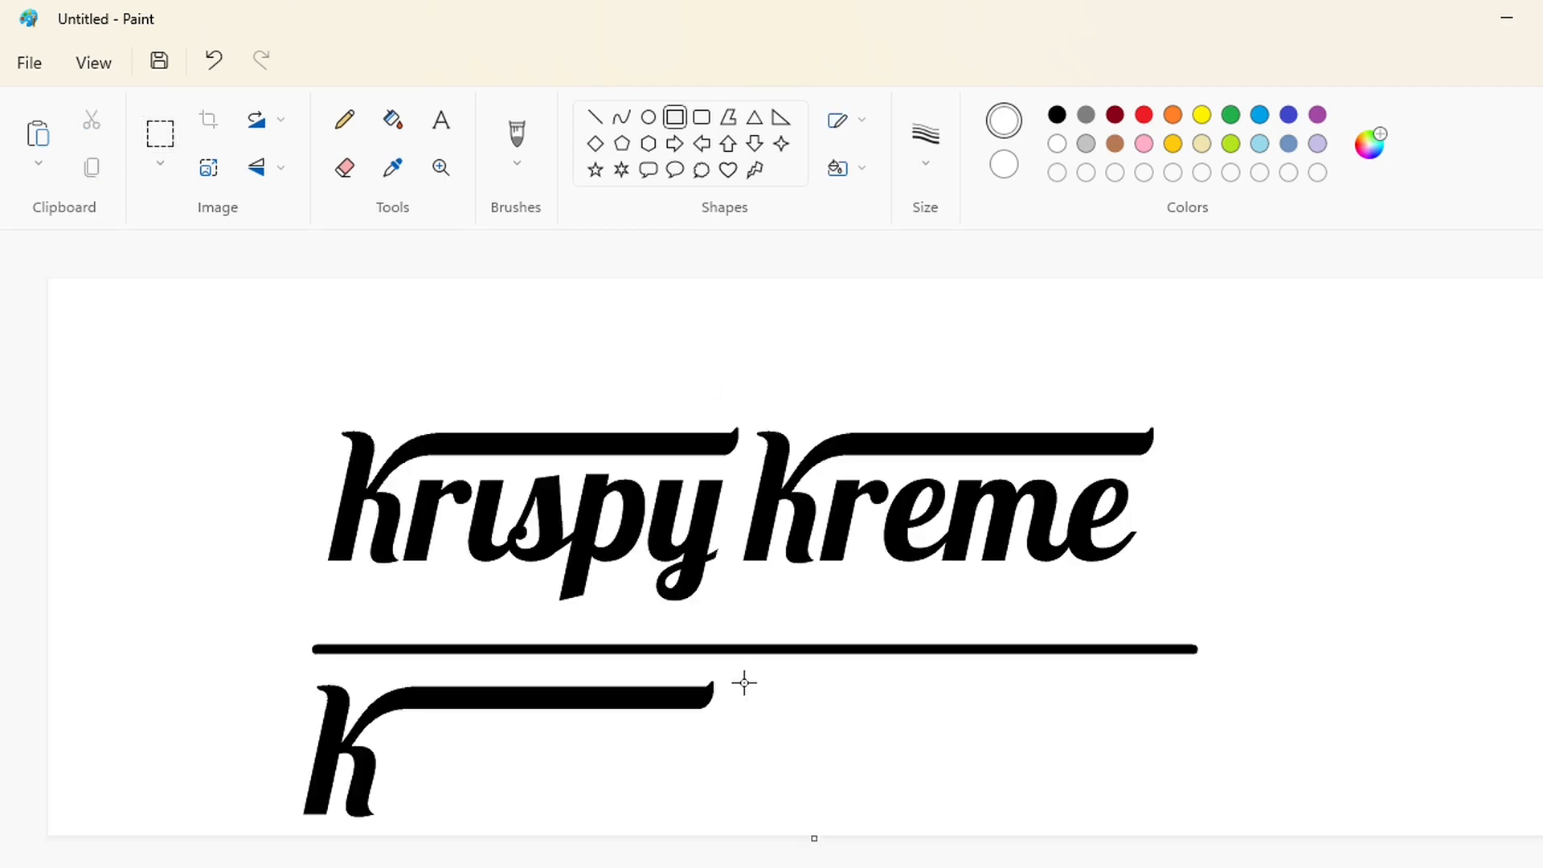
mouse_move(732, 673)
mouse_down()
mouse_move(572, 805)
mouse_move(277, 832)
mouse_up()
click(825, 840)
click(595, 119)
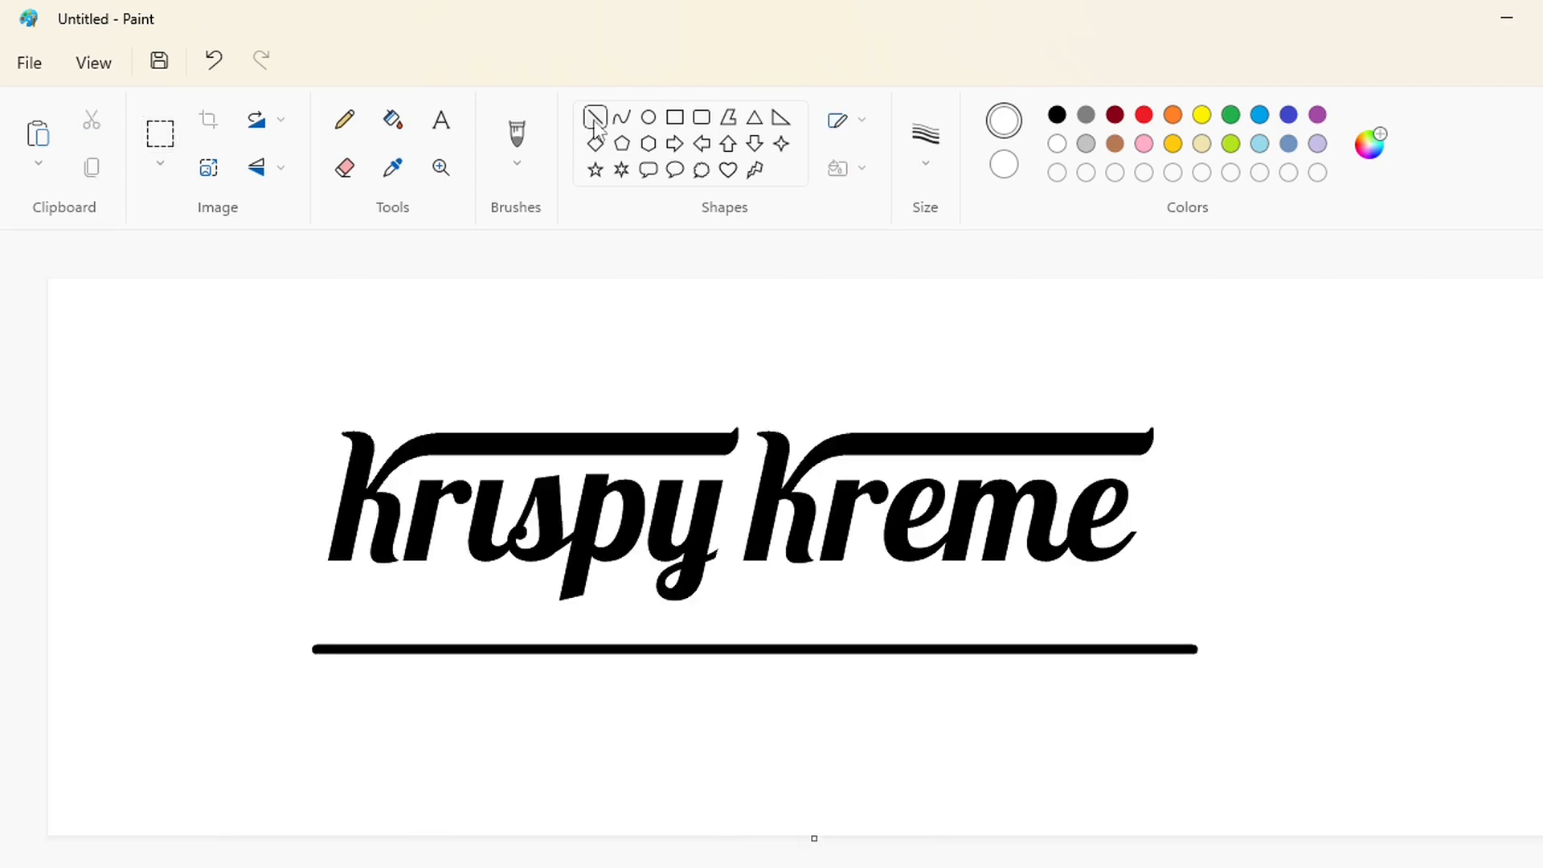
click(393, 120)
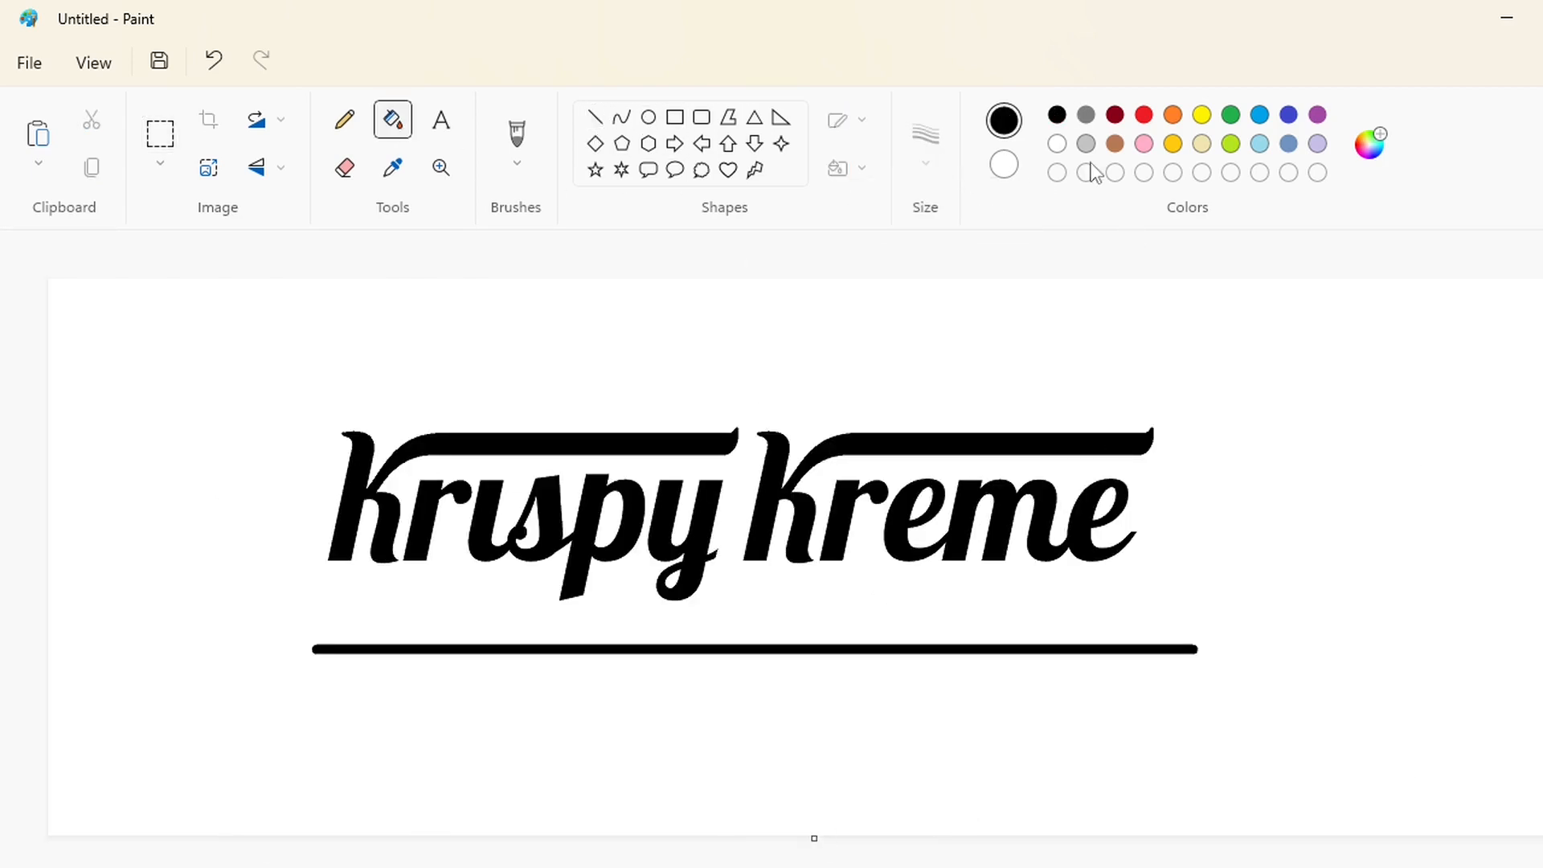
click(1032, 656)
Draw a black horizontal line beneath both words and move it down to clear the descenders.
click(595, 117)
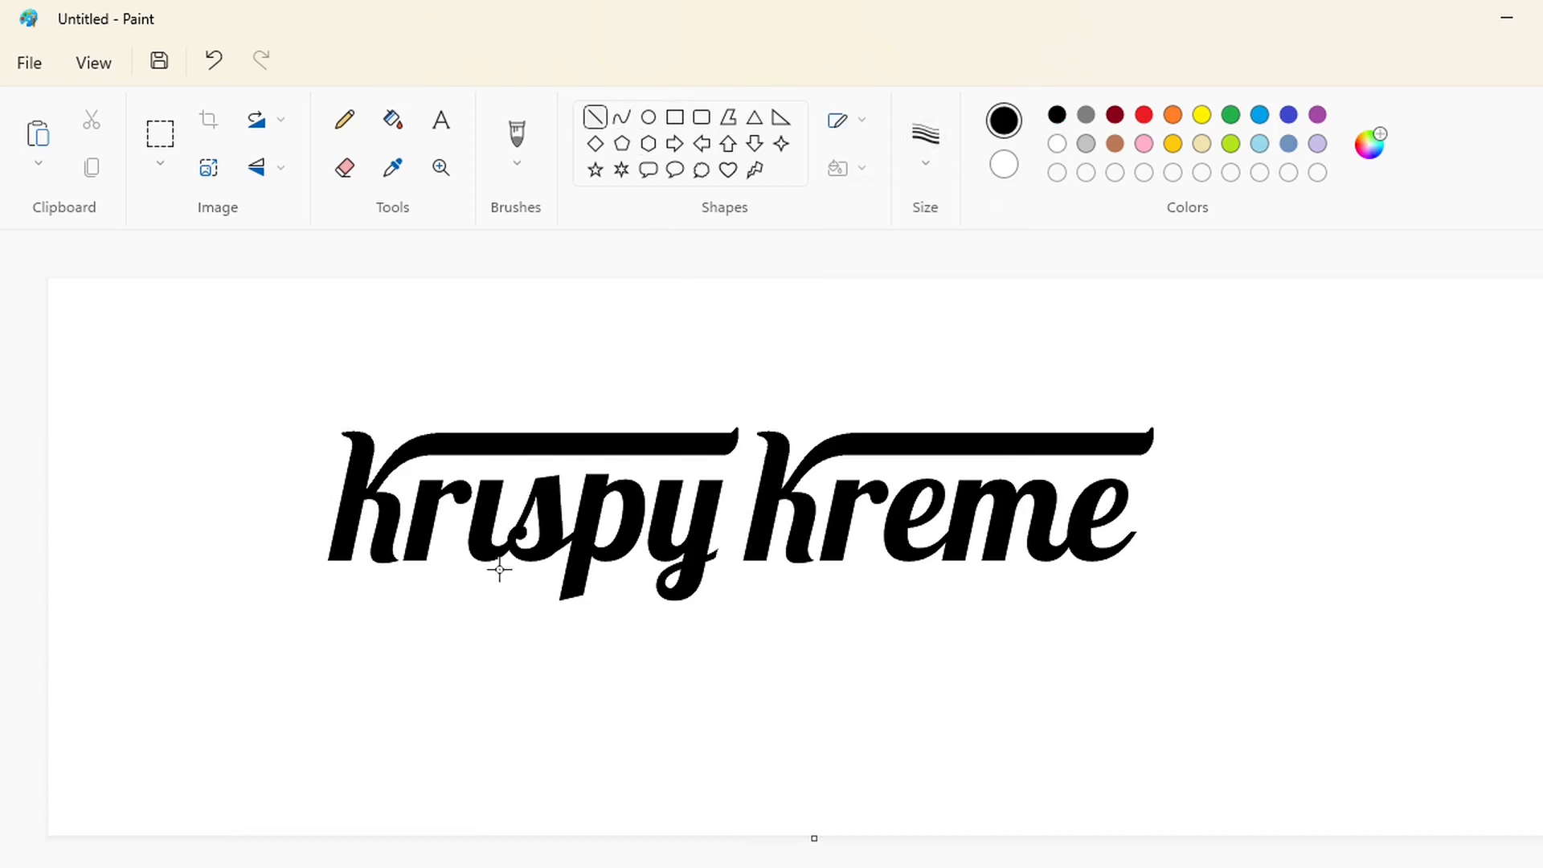
drag(406, 620, 1170, 620)
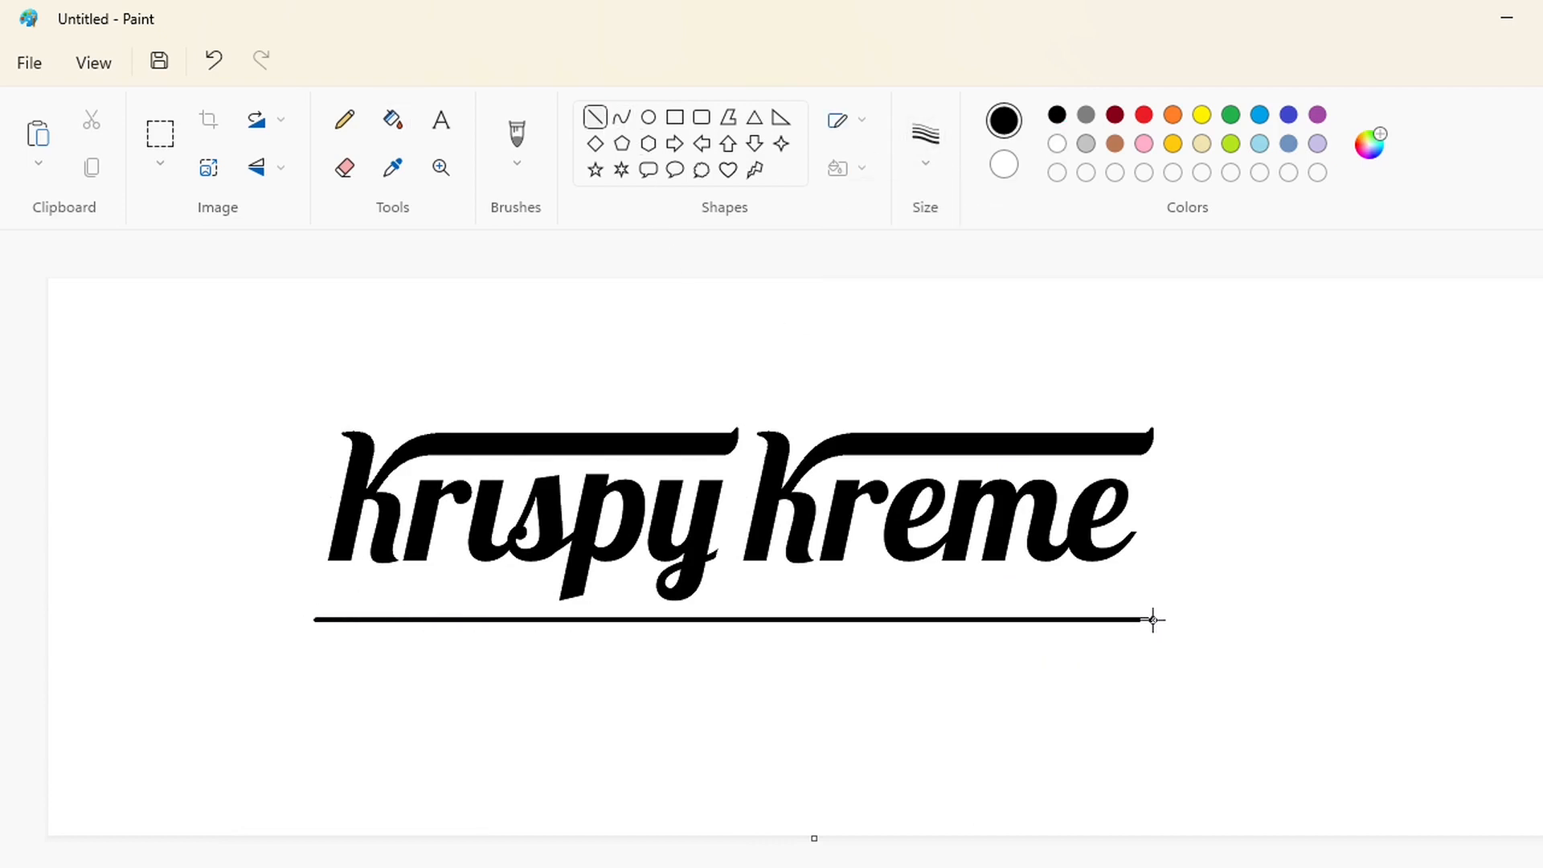
key(Down)
key(Down)
key(Down)
key(Down)
key(Down)
key(Down)
key(Down)
key(Down)
key(Down)
key(Down)
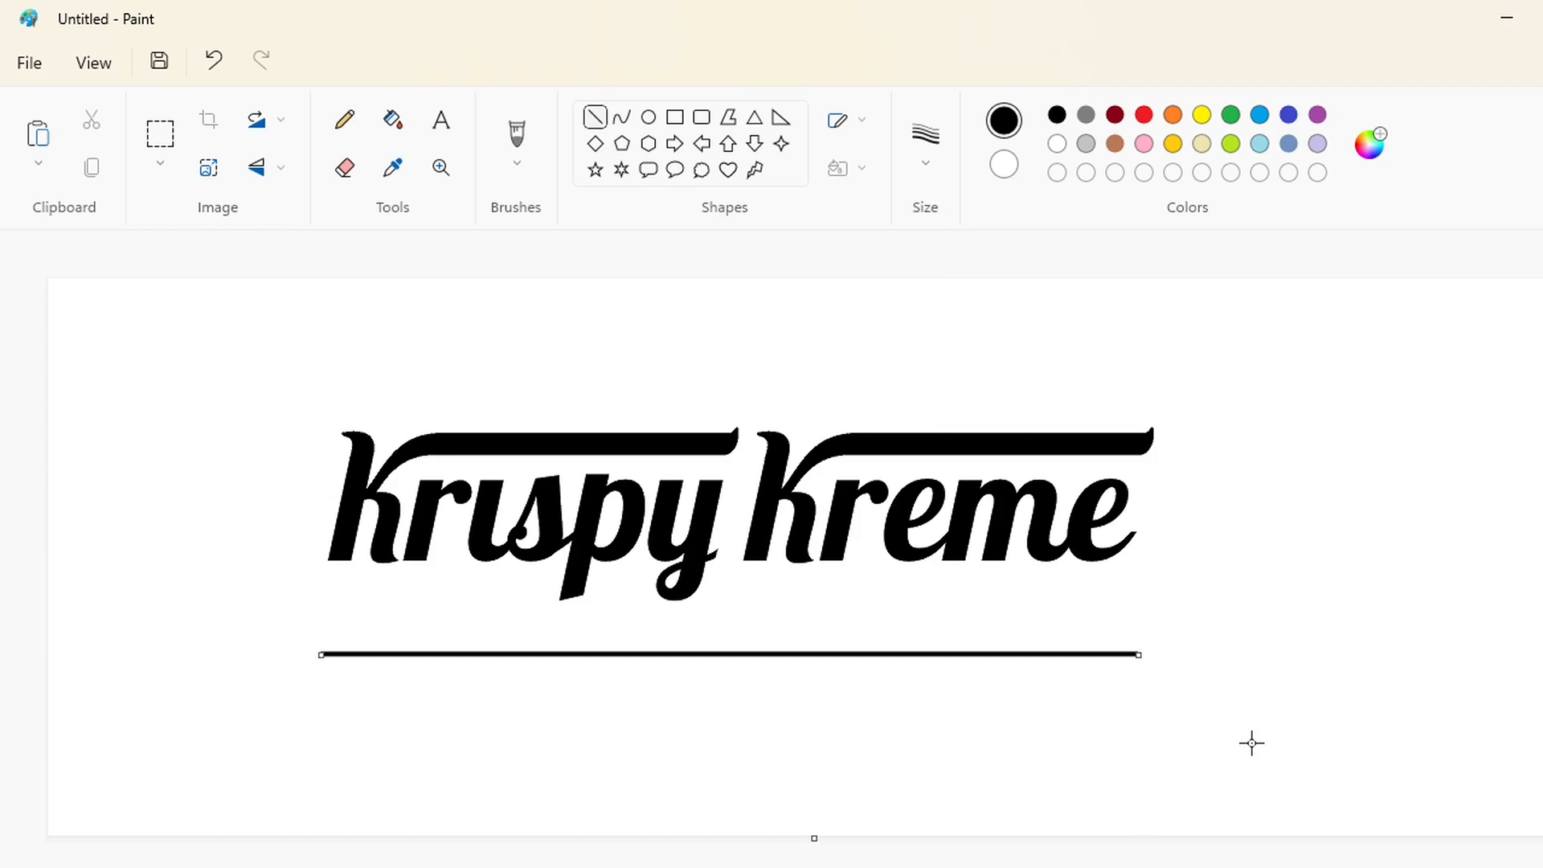
Thicken the bottom line and add matching slanted lines for the frame's left side and the left half of its top.
key(ctrl+plus)
key(ctrl+plus)
key(ctrl+plus)
key(ctrl+plus)
key(ctrl+plus)
key(ctrl+plus)
mouse_move(321, 655)
mouse_down()
mouse_move(248, 362)
mouse_move(230, 352)
mouse_move(409, 348)
mouse_move(740, 406)
mouse_up()
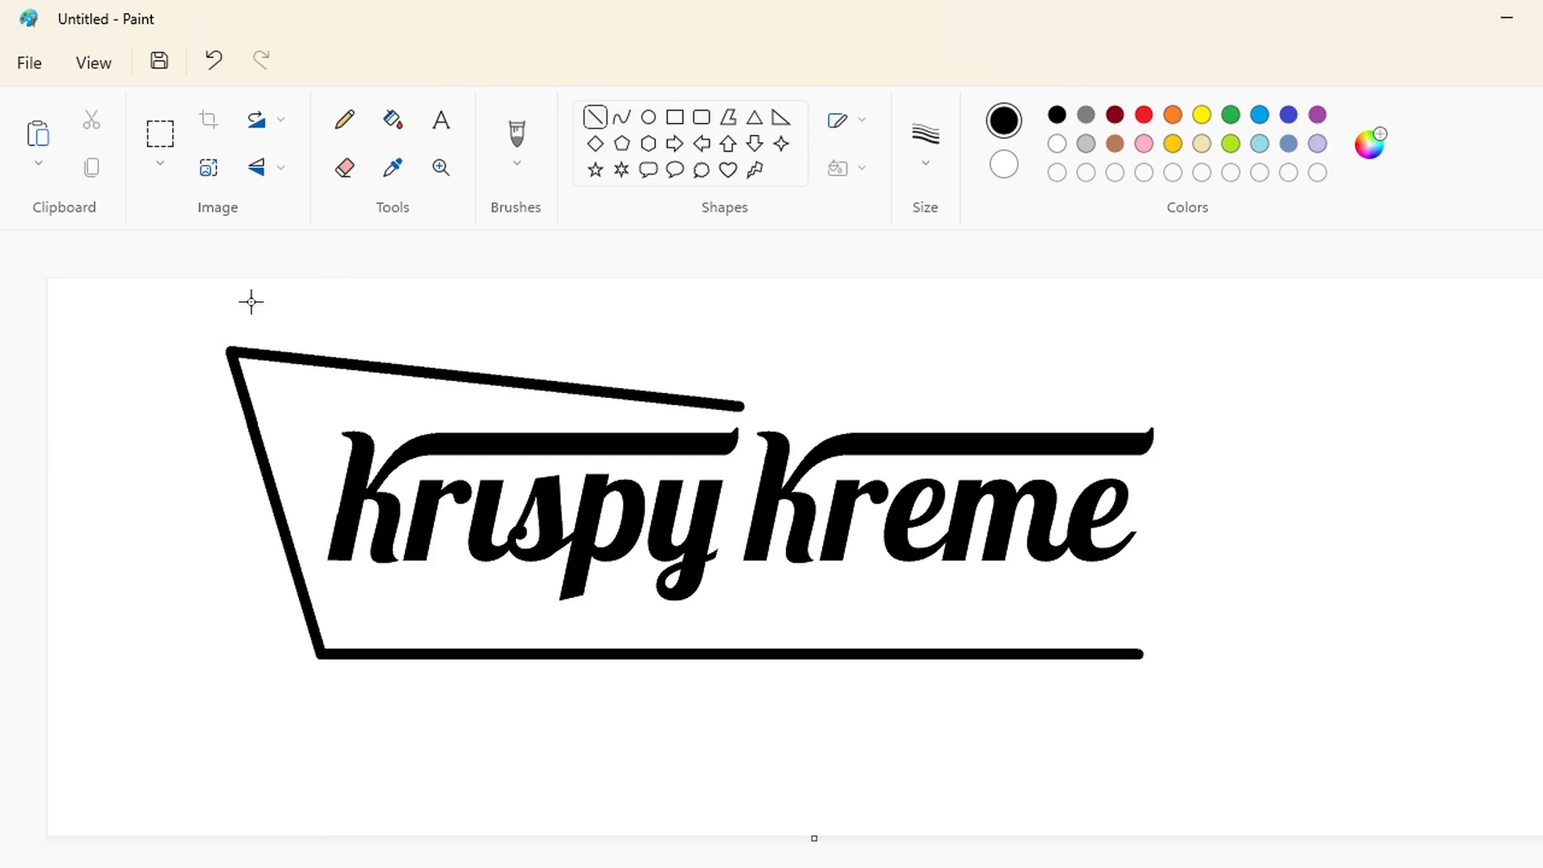
Extend the canvas to the right to make blank working space beside the logo.
click(160, 135)
mouse_move(175, 299)
mouse_down()
mouse_move(584, 683)
mouse_move(777, 711)
mouse_up()
click(1192, 762)
scroll(1193, 762, down, 1)
drag(818, 418, 1517, 423)
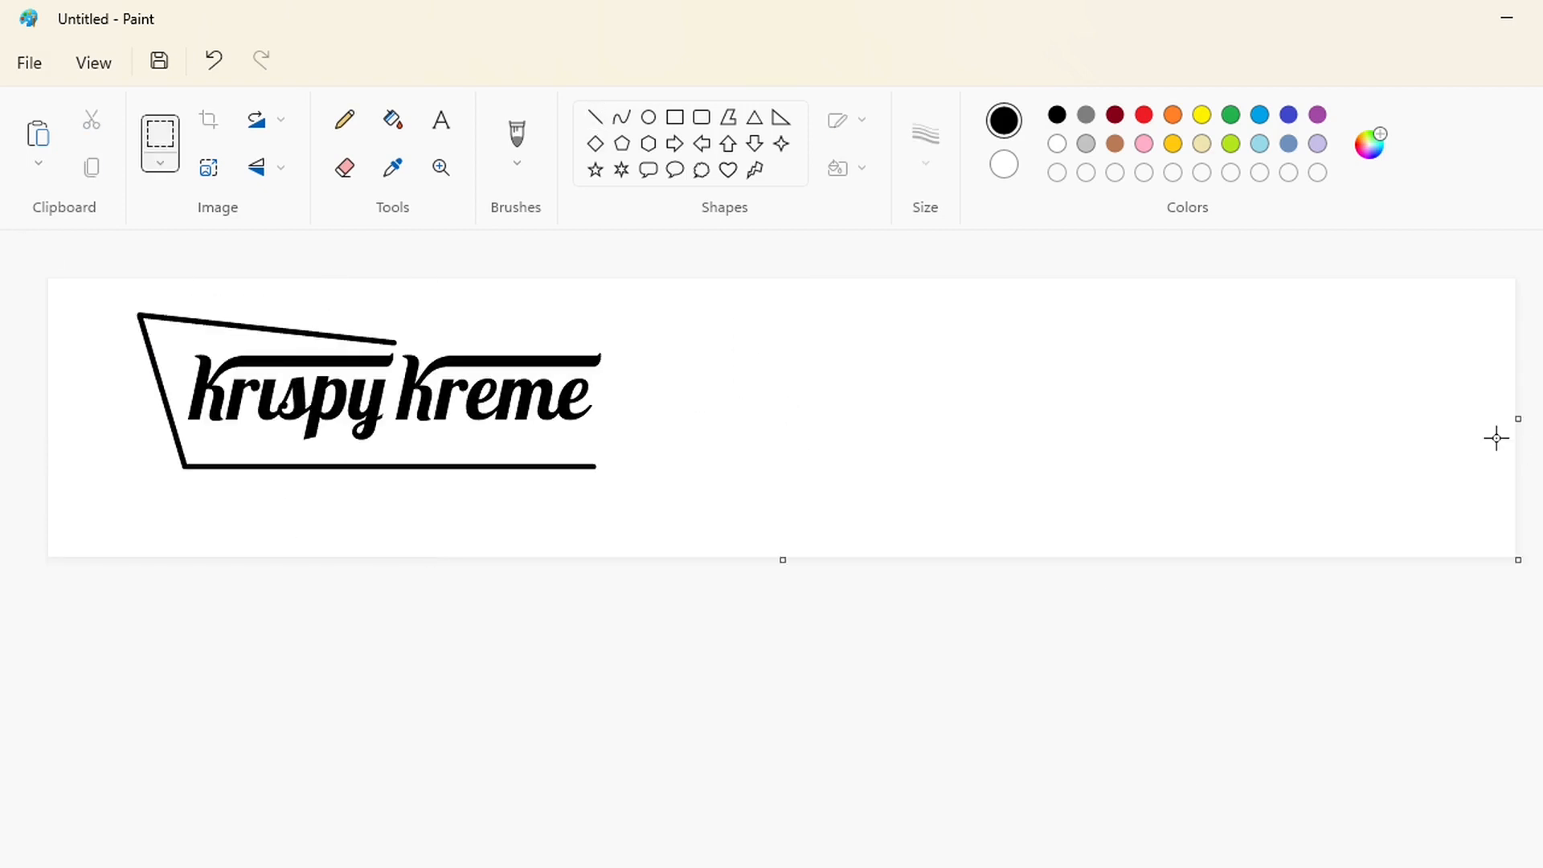
Copy the left half of the frame into the blank space and erase the lettering inside it with a white rectangle.
drag(115, 292, 411, 500)
key(ctrl+c)
key(ctrl+v)
drag(206, 387, 960, 410)
scroll(961, 411, up, 1)
scroll(960, 411, right, 10)
click(675, 117)
click(1056, 144)
drag(889, 445, 432, 626)
Place a horizontally mirrored copy of the left half-frame so it completes a closed frame around both words.
key(ctrl+a)
key(ctrl+c)
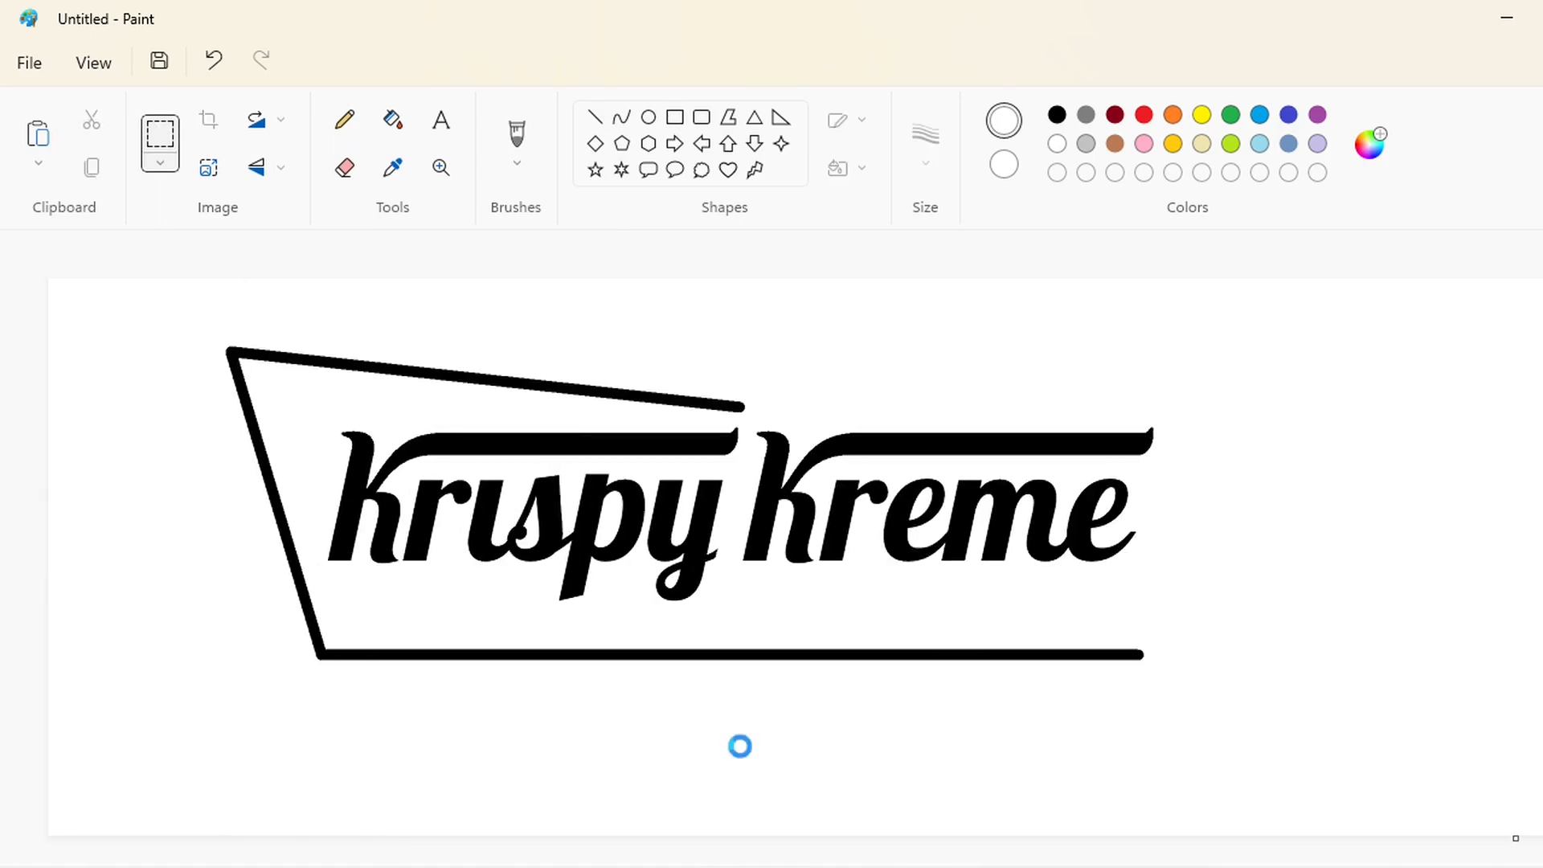
key(ctrl+v)
drag(312, 506, 947, 523)
key(Left)
key(Left)
key(Left)
key(Left)
key(Left)
key(Left)
key(Left)
key(Left)
key(Left)
key(Left)
key(Left)
key(Left)
key(Left)
key(Left)
key(Left)
key(Left)
key(Left)
key(Left)
key(Left)
key(Left)
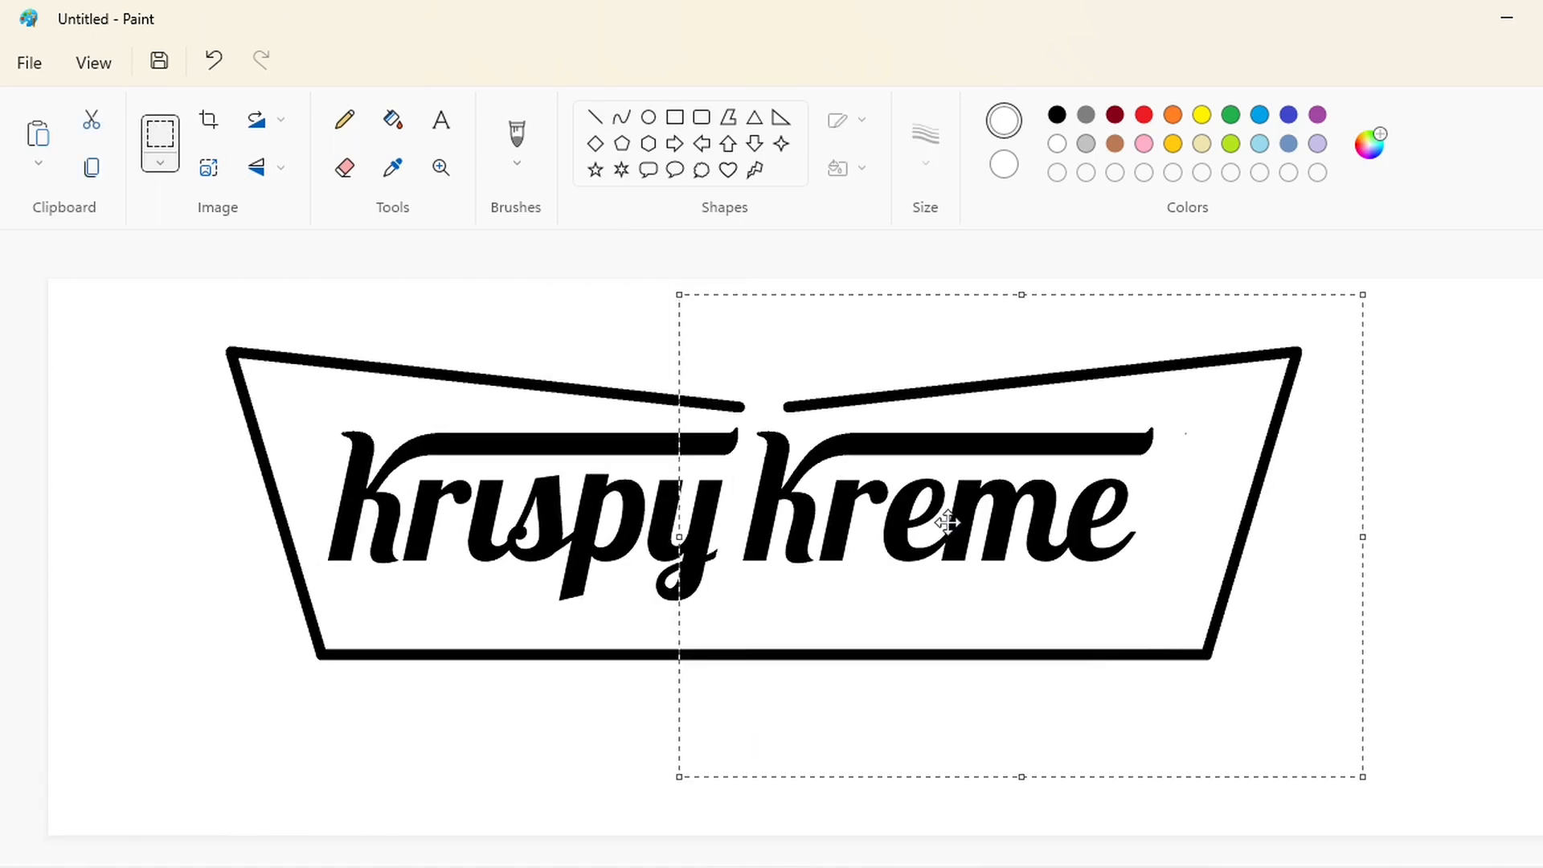
key(Left)
key(Left)
key(Left)
key(Left)
key(Left)
key(Left)
key(Left)
key(Left)
key(Left)
key(Left)
key(Left)
key(Left)
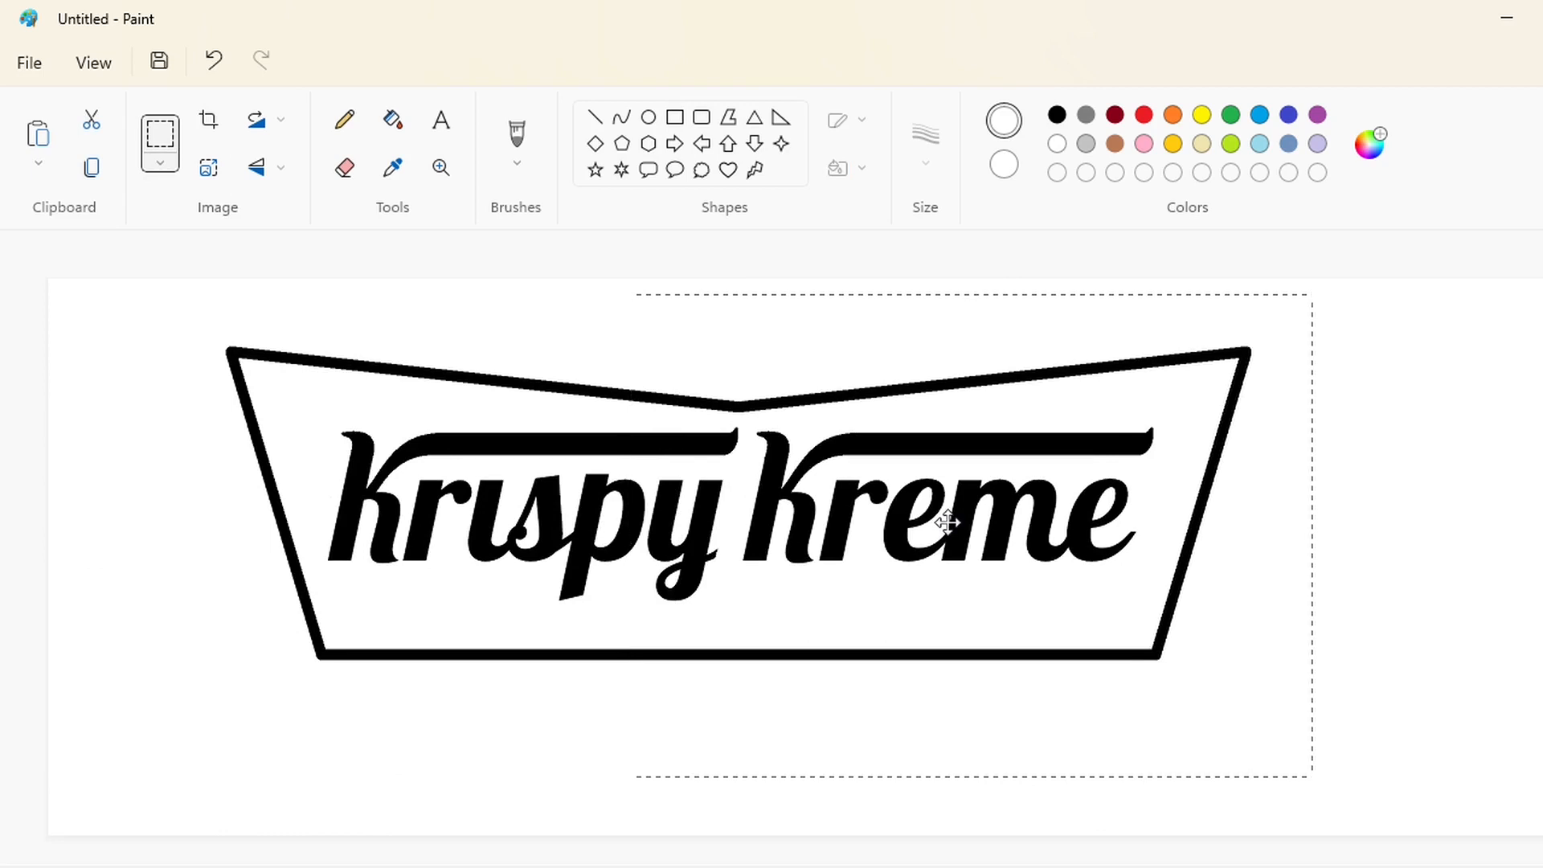
click(1497, 538)
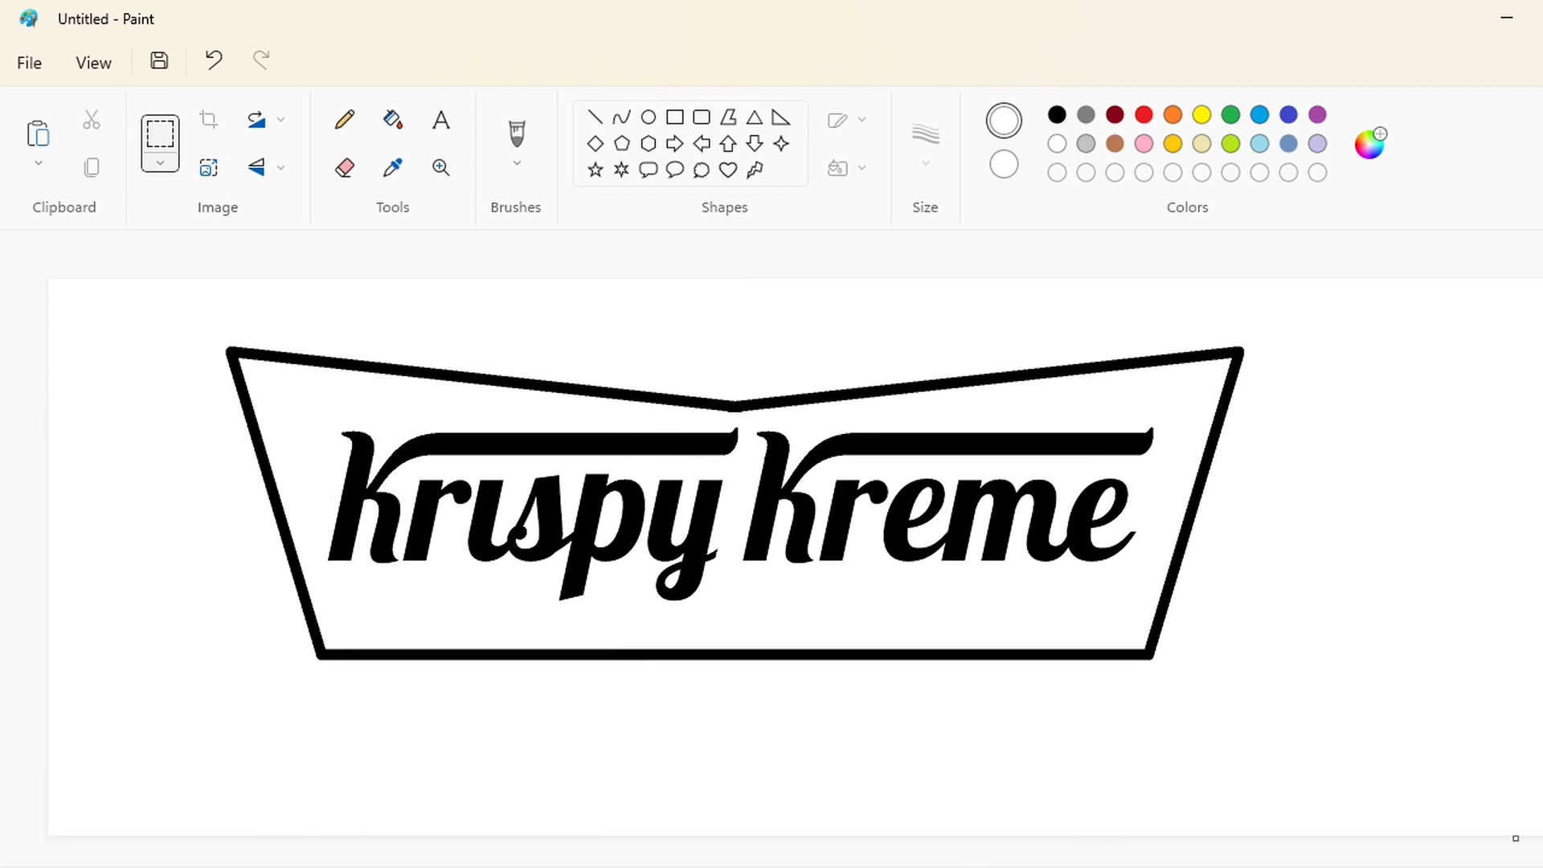
Draw a small black circle outline in the blank area beneath the frame's bottom line.
click(675, 120)
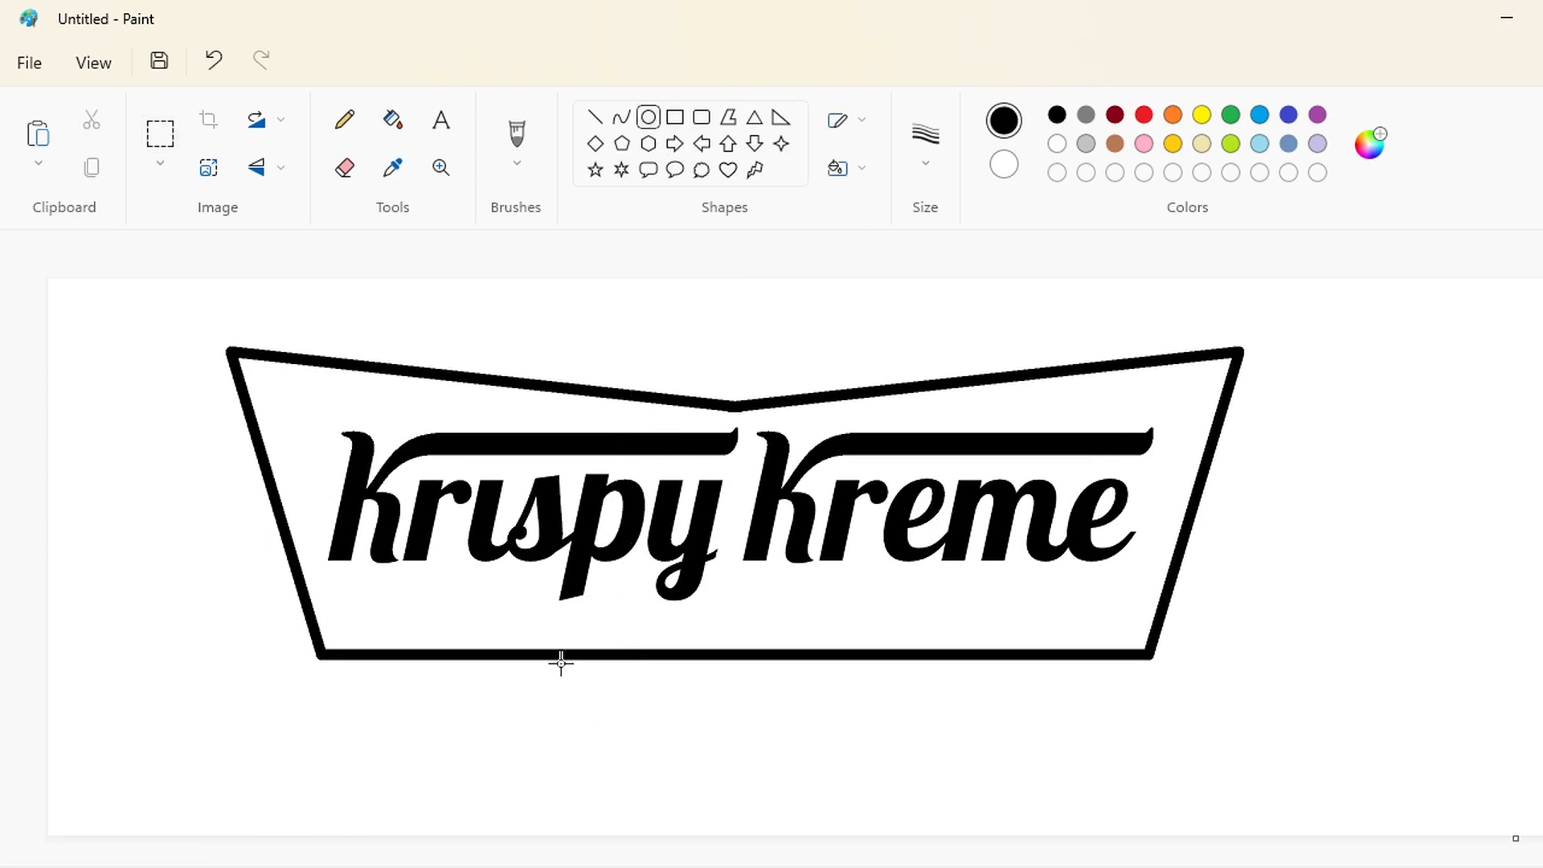
drag(539, 635, 599, 696)
mouse_move(595, 629)
mouse_down()
mouse_move(609, 618)
mouse_move(634, 643)
mouse_move(413, 751)
mouse_up()
click(547, 719)
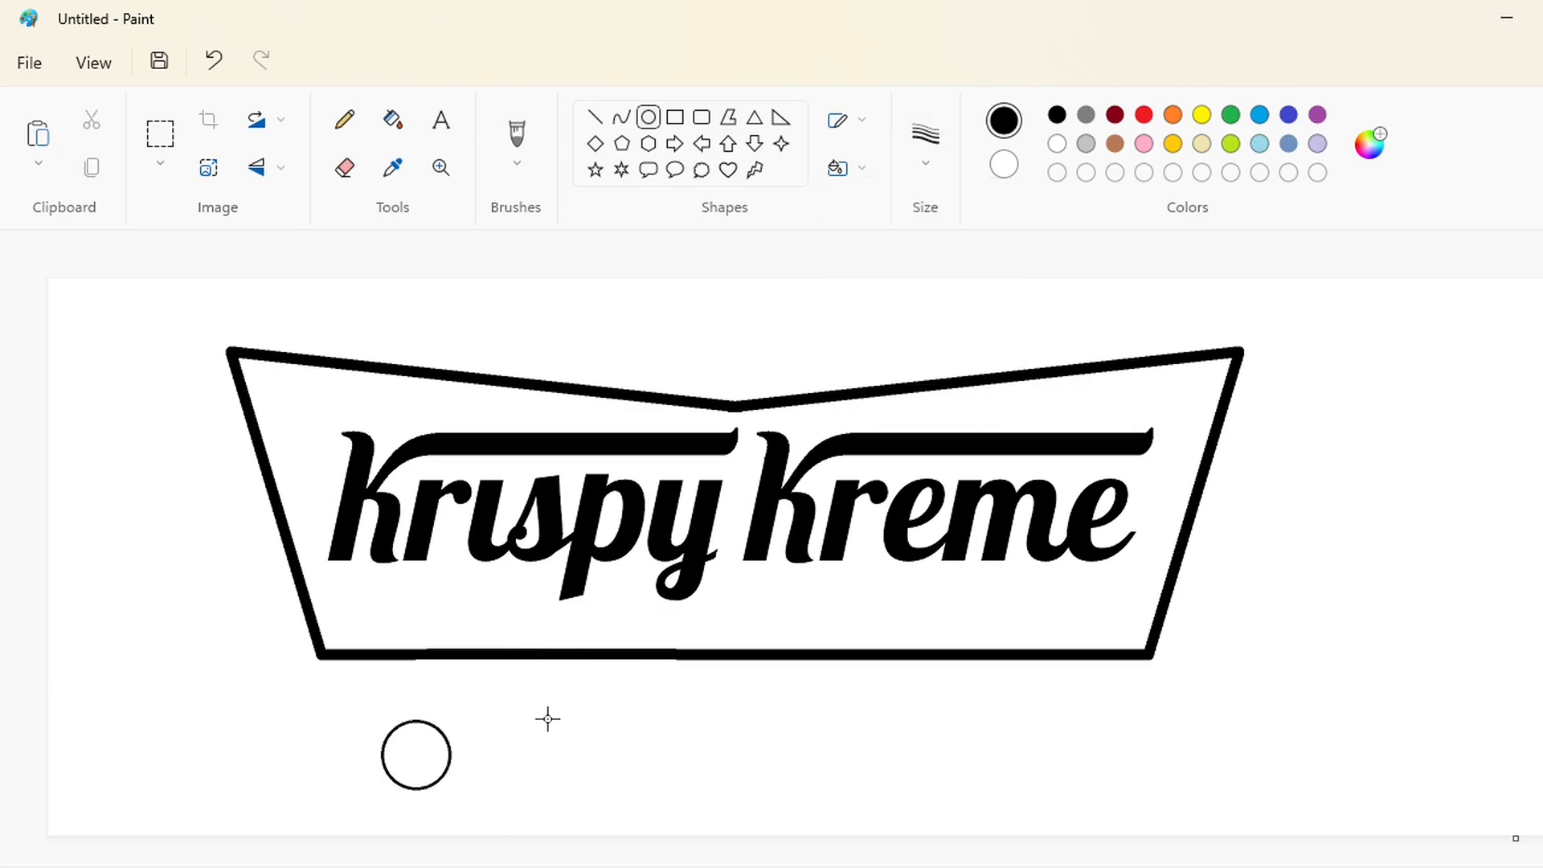
Duplicate the small circle and place the copy to its right at the same height.
click(160, 134)
drag(477, 815, 369, 707)
key(ctrl+c)
click(528, 815)
scroll(441, 751, up, 1)
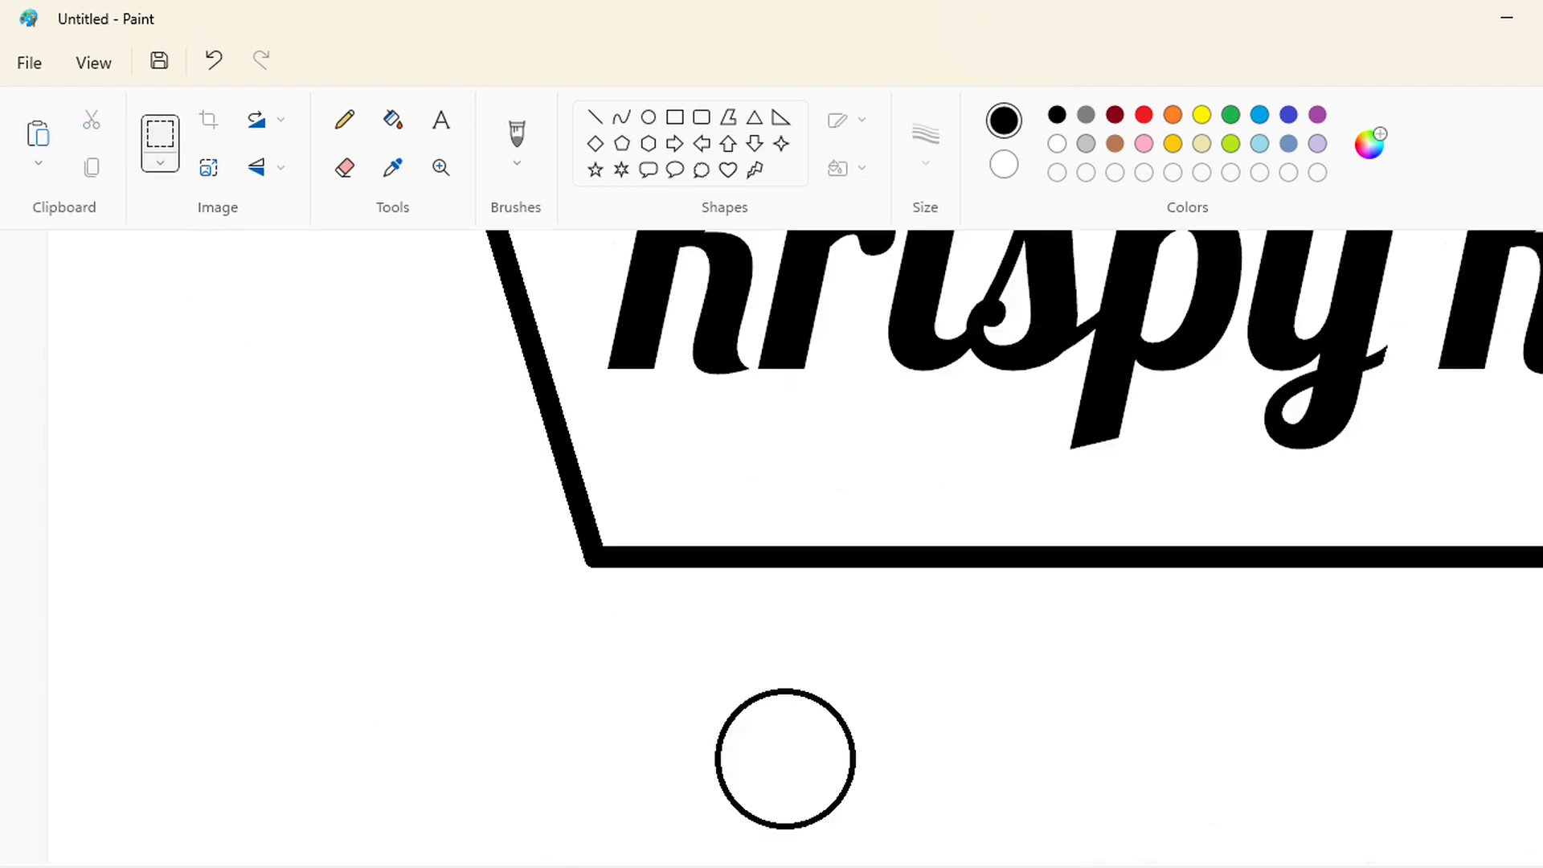
key(ctrl+v)
drag(171, 393, 447, 769)
key(Down)
key(Down)
key(Down)
key(Right)
key(Right)
key(Right)
key(Right)
key(Right)
key(Right)
key(Right)
key(Right)
key(Right)
key(Right)
key(Right)
key(Right)
key(Right)
key(Right)
key(Right)
key(Right)
key(Right)
key(Right)
key(Right)
key(Right)
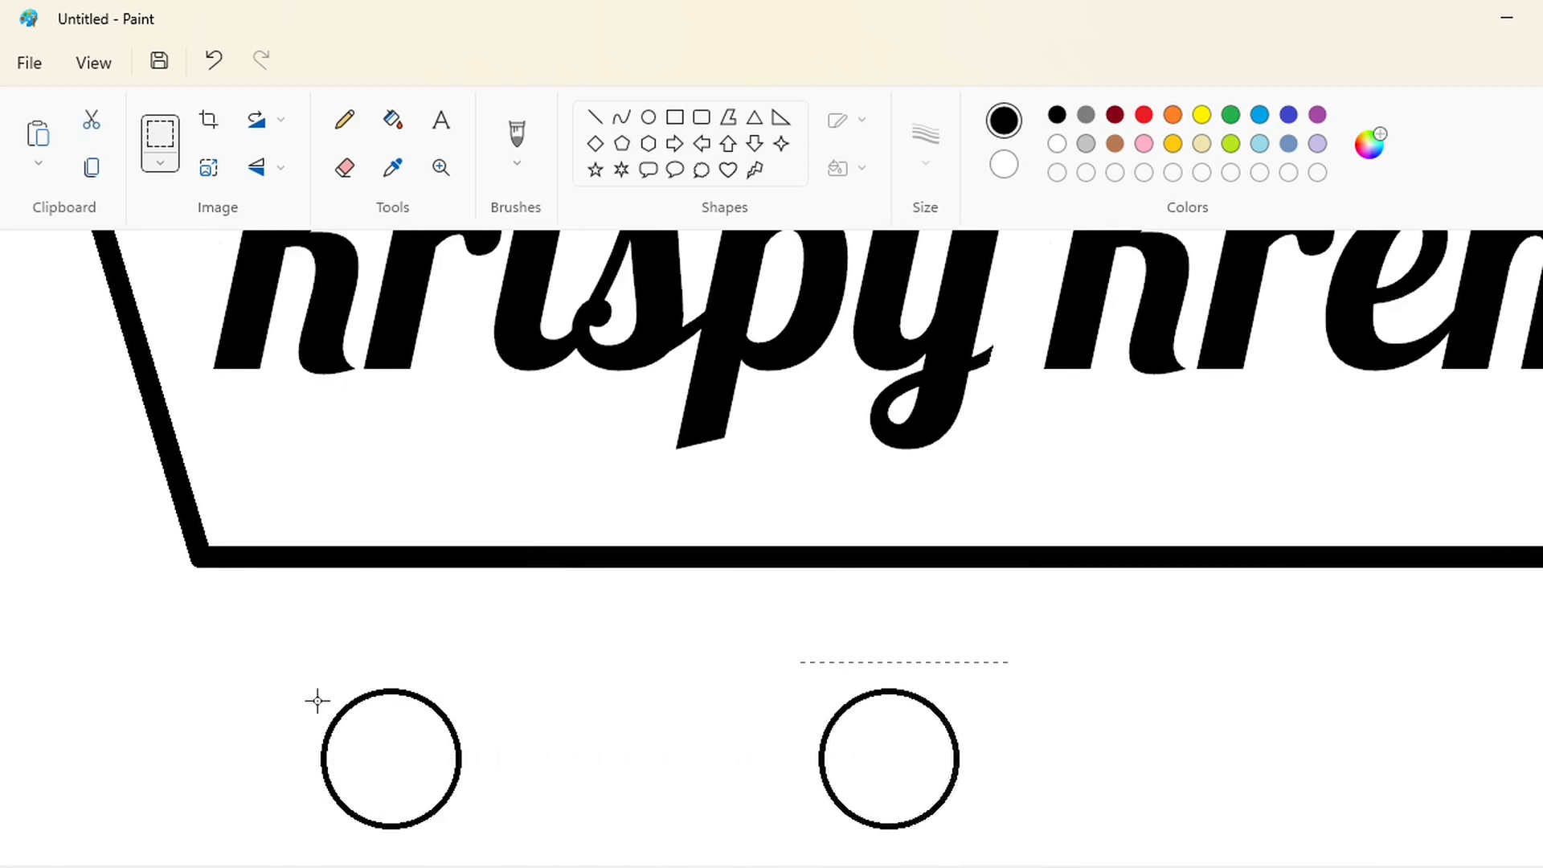
click(473, 251)
Connect the tops and bottoms of the two circles with straight horizontal black lines to outline a capsule.
click(595, 117)
drag(391, 692, 1399, 692)
drag(381, 810, 1393, 810)
key(Down)
key(Down)
key(Down)
key(Down)
key(Down)
key(Down)
key(Down)
key(Down)
key(Down)
key(Down)
key(Right)
key(Right)
key(Right)
key(Right)
key(Right)
key(Right)
key(Right)
key(Down)
key(Down)
key(Down)
key(Down)
Fill both end circles and the middle of the capsule outline with solid black.
click(393, 120)
click(402, 755)
click(643, 756)
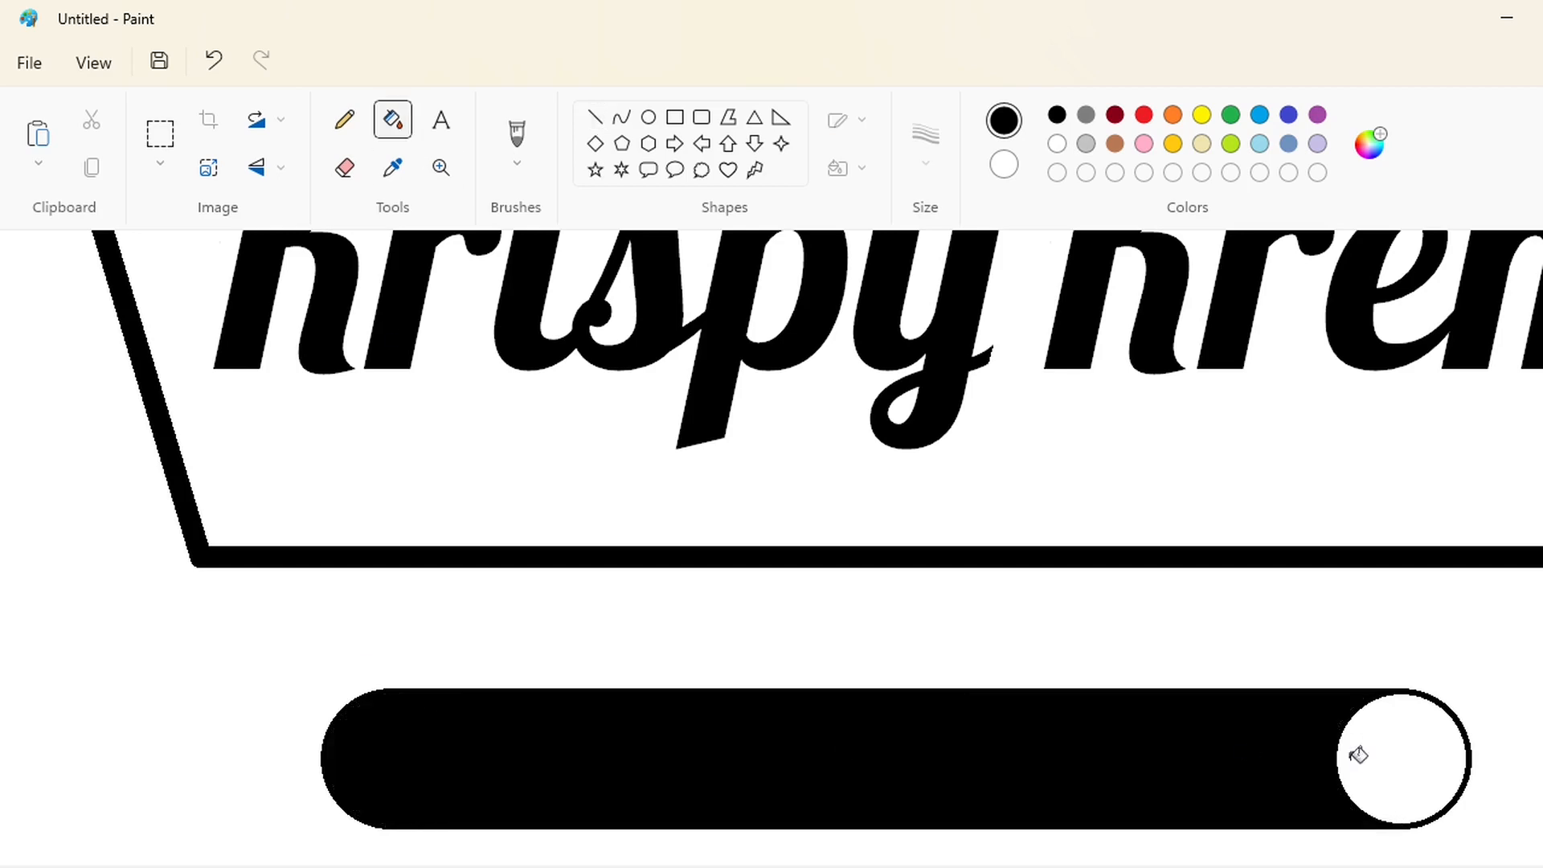
click(1366, 756)
Copy the black capsule and erase the original beneath the frame by filling it with white.
scroll(622, 391, down, 2)
click(160, 134)
drag(145, 673, 810, 815)
click(393, 120)
click(1057, 144)
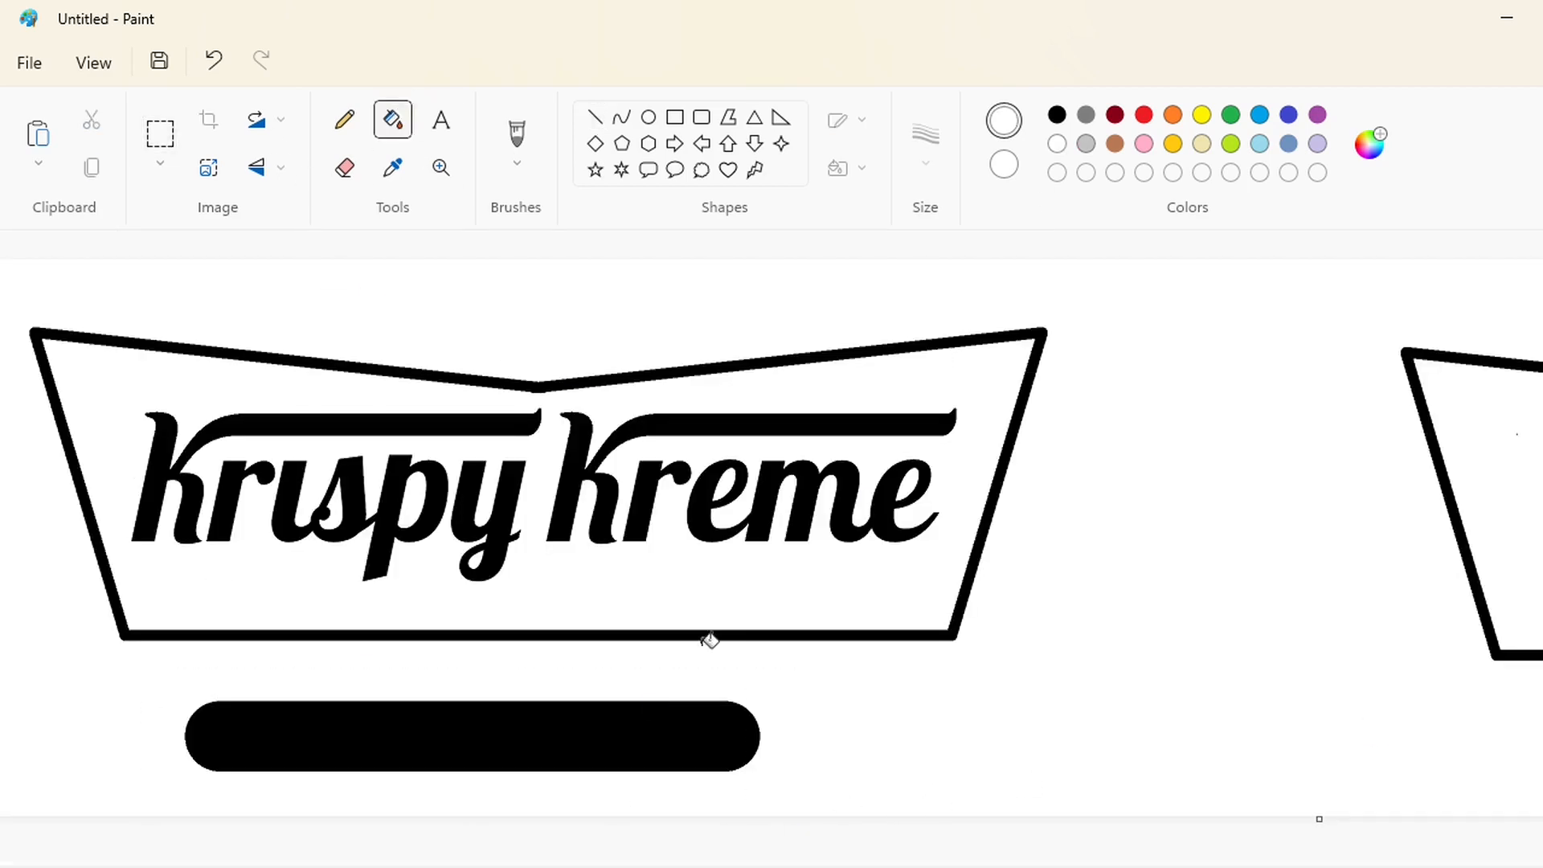
click(715, 736)
Paste the black capsule and centre it over the frame's bottom line.
scroll(726, 778, left, 3)
key(ctrl+v)
drag(389, 351, 746, 642)
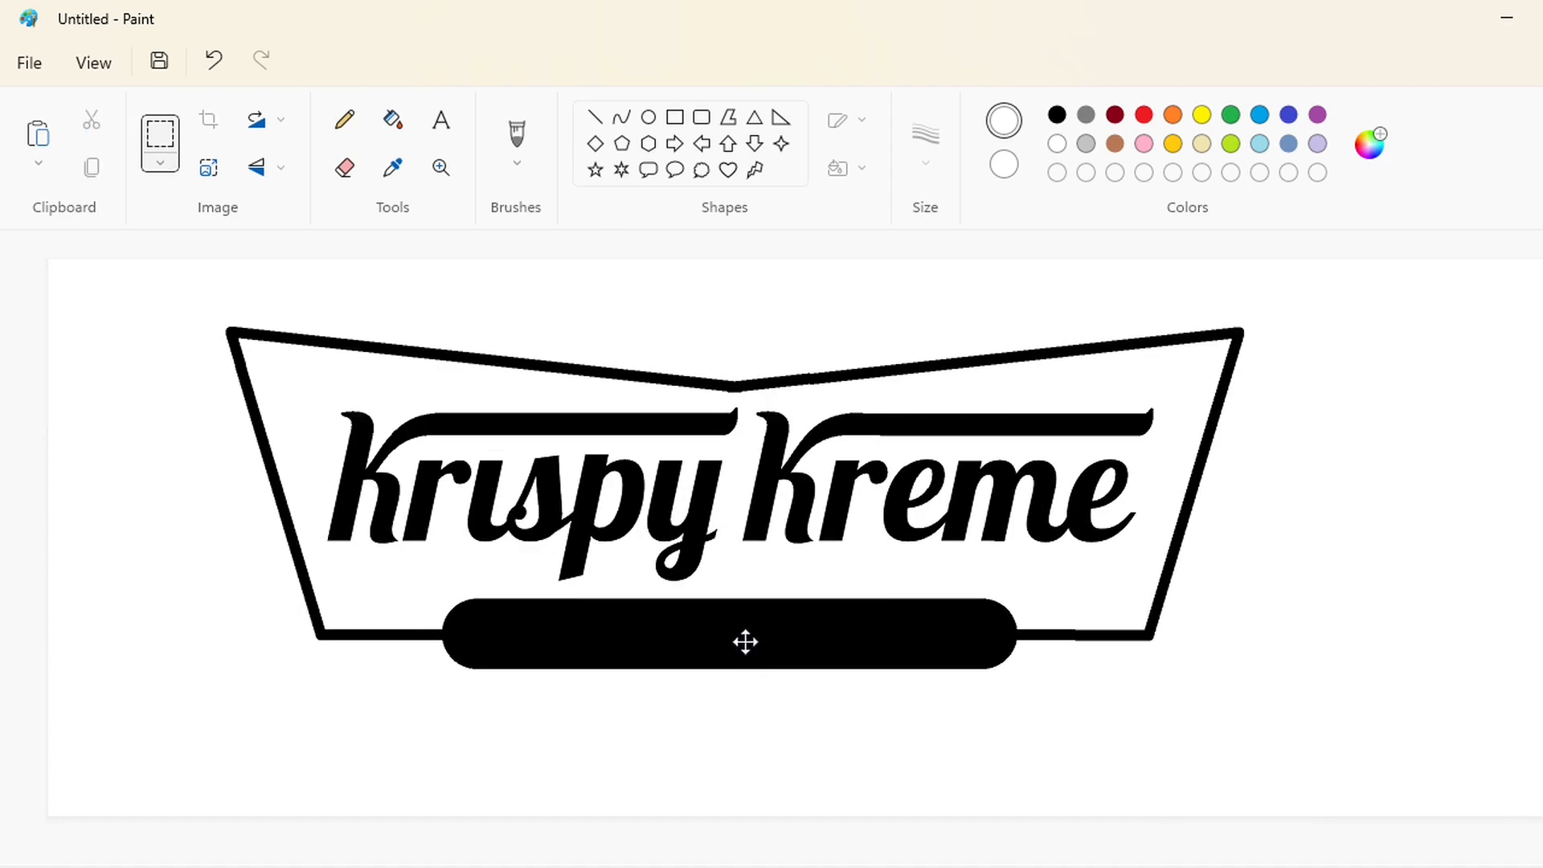
key(Right)
key(Right)
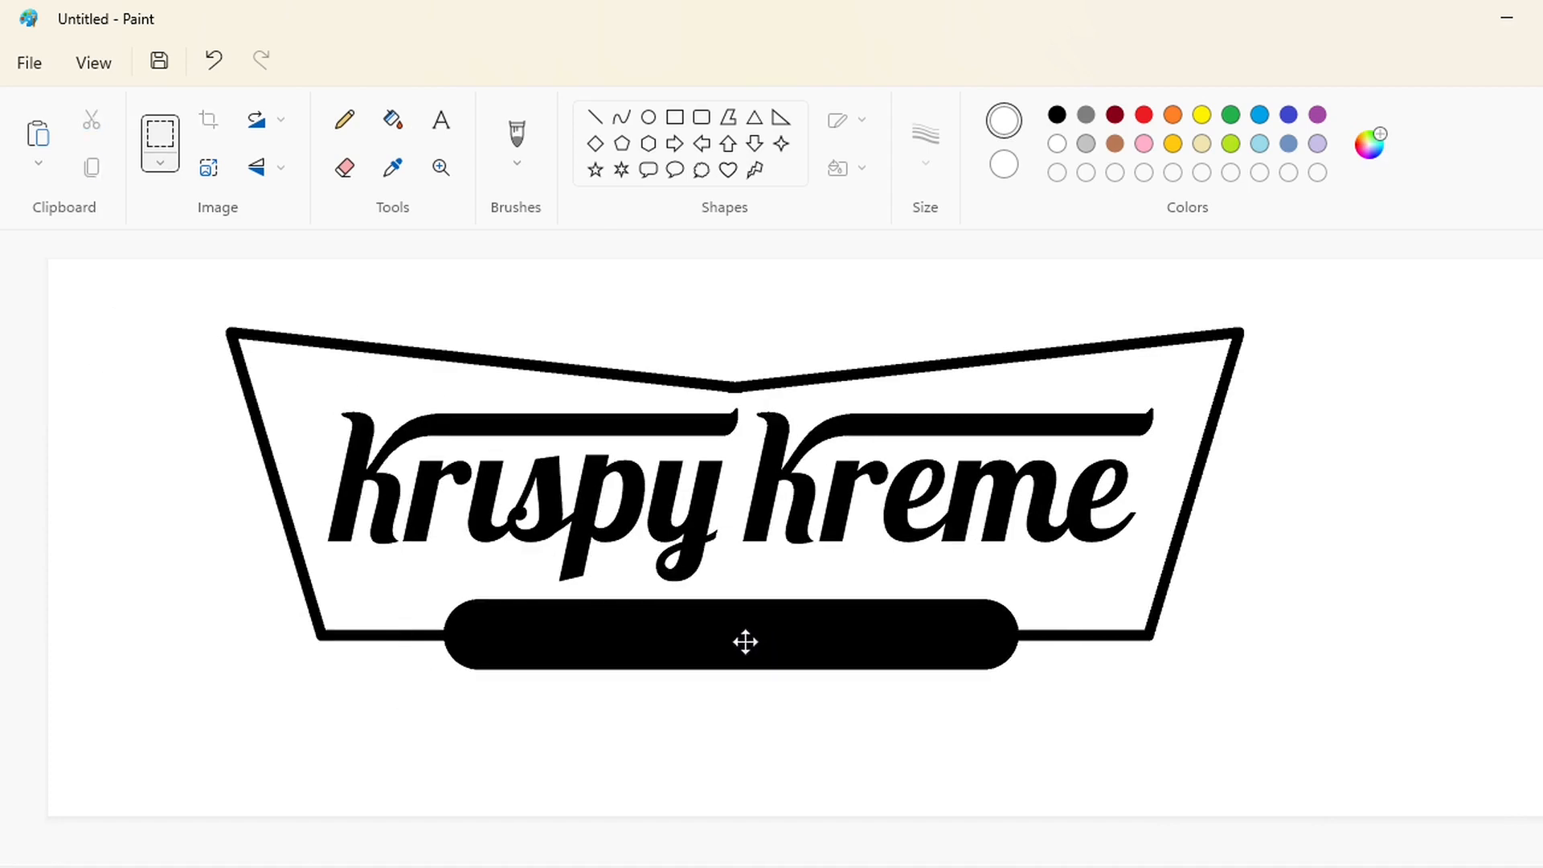
click(1265, 719)
Set the ellipse shape to a purple outline with a solid white fill.
scroll(771, 595, up, 1)
scroll(771, 595, right, 3)
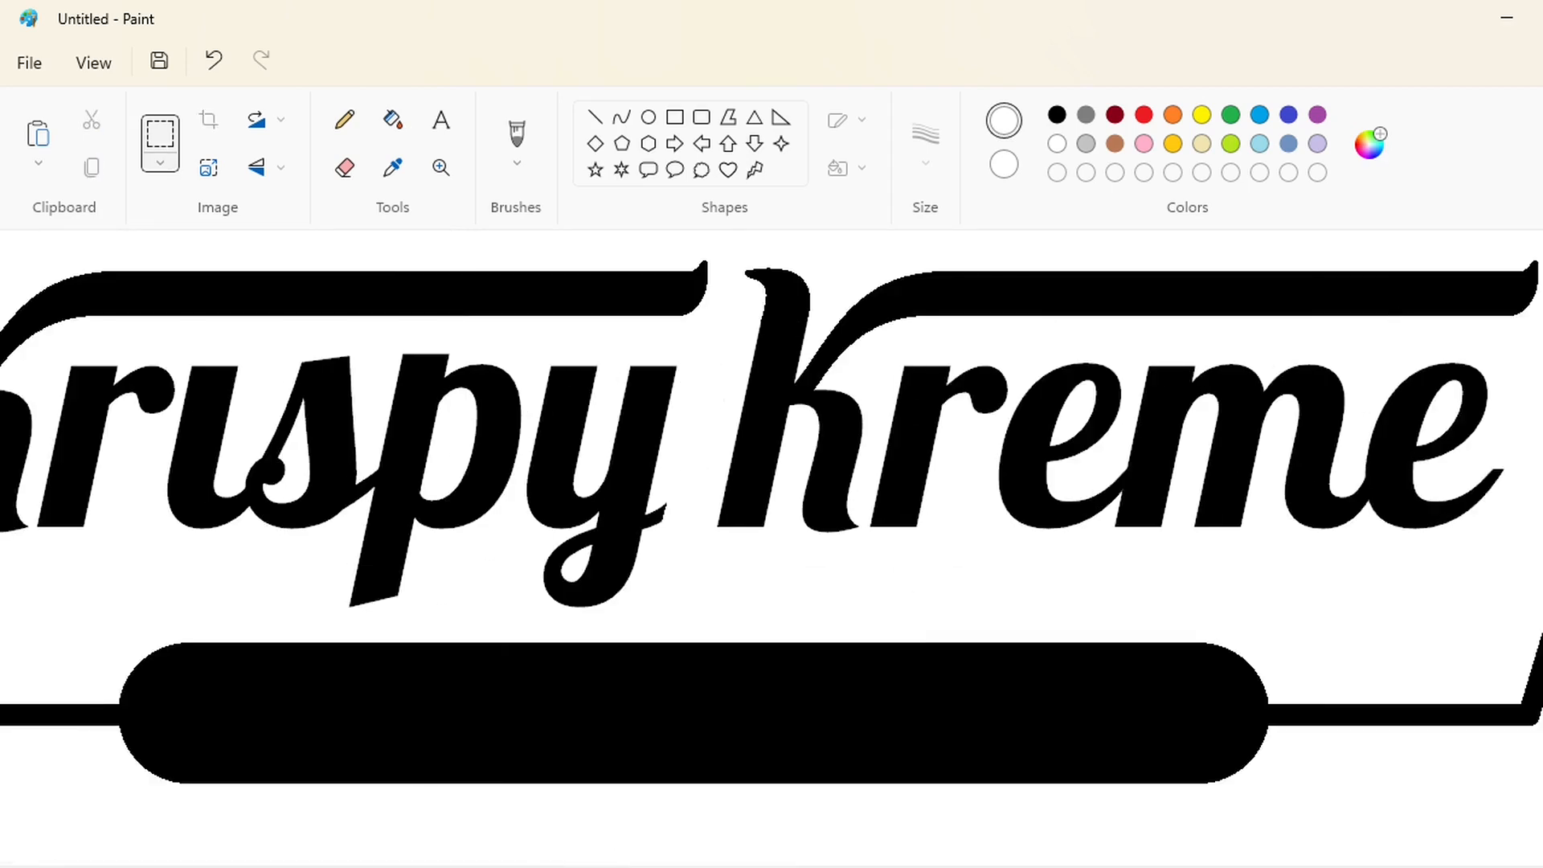
scroll(772, 594, left, 1)
click(649, 117)
click(925, 146)
click(860, 176)
click(939, 151)
click(1076, 168)
click(1318, 115)
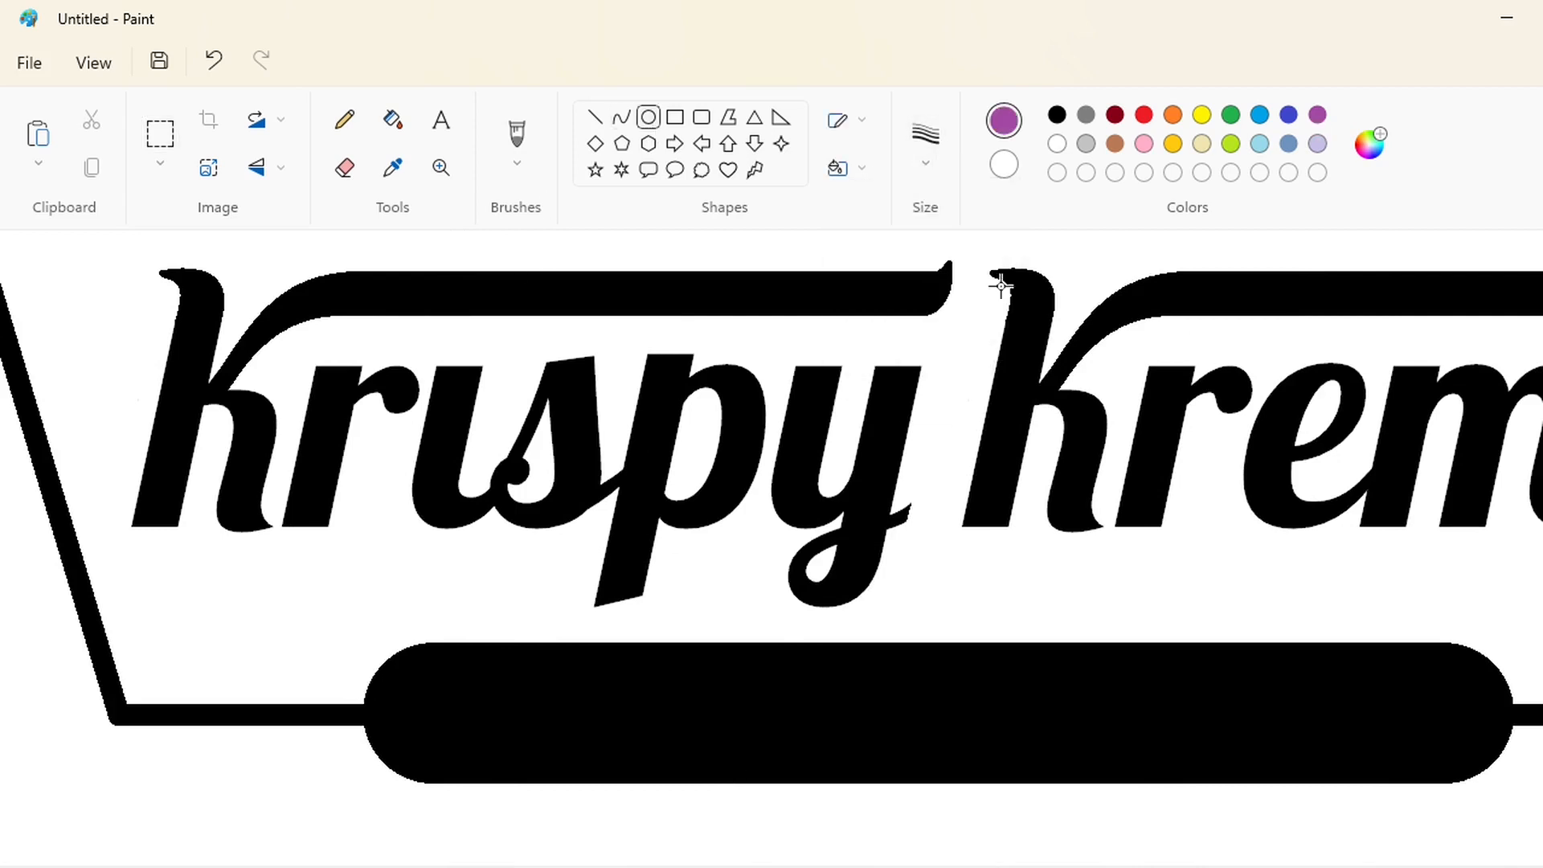
Try placing a small purple-outlined circle on the bar above "Krispy" and undo it.
drag(657, 303, 679, 313)
click(925, 146)
click(954, 317)
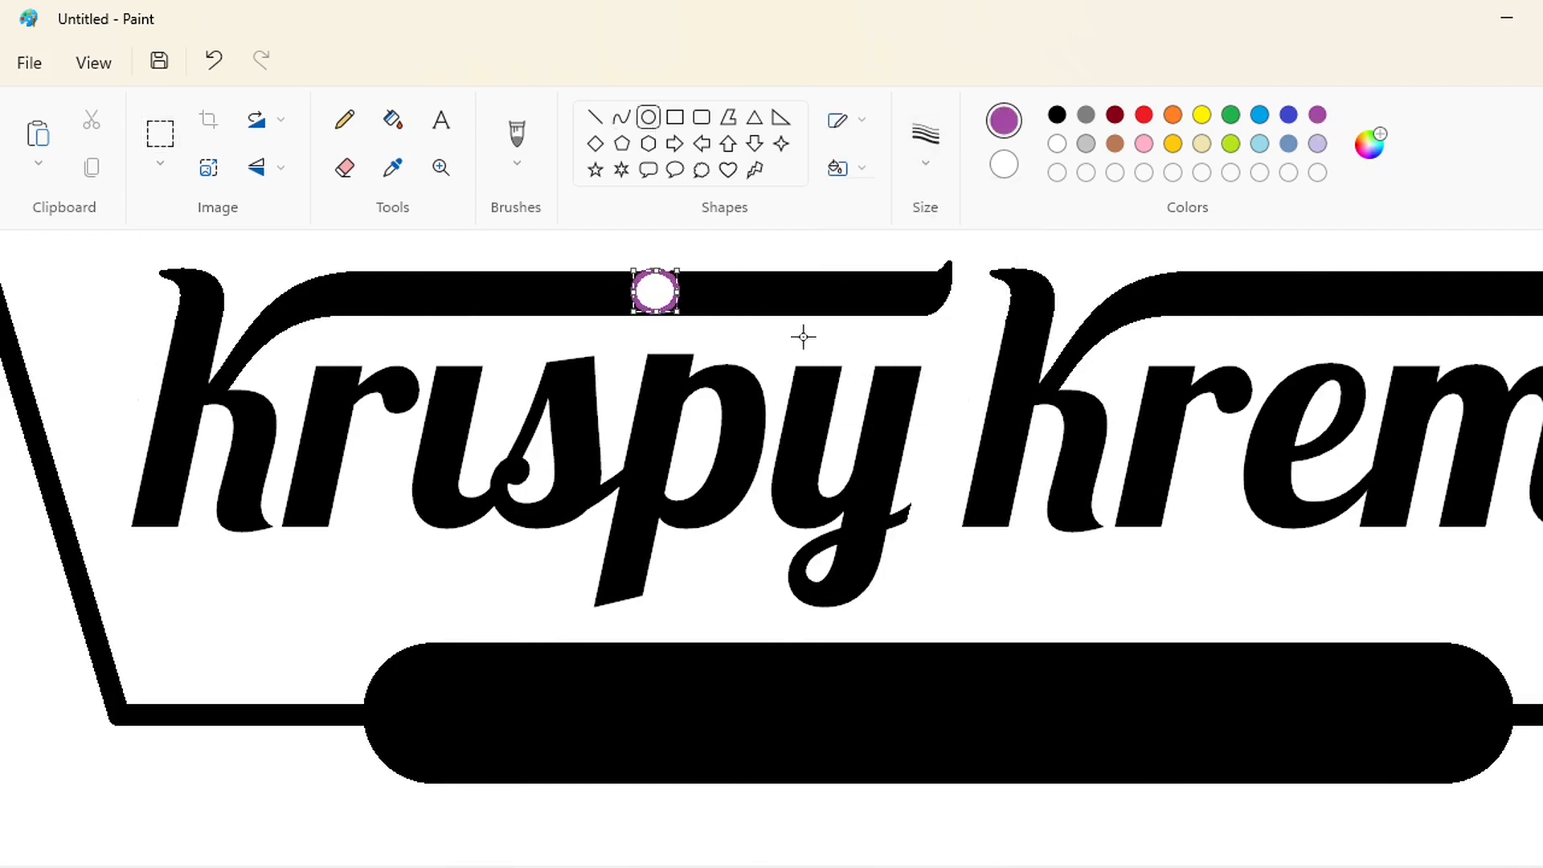
key(ctrl+z)
Draw a purple-outlined circle spanning the full height of the first K's bar, with its ring slightly overlapping the edges.
scroll(1367, 734, up, 2)
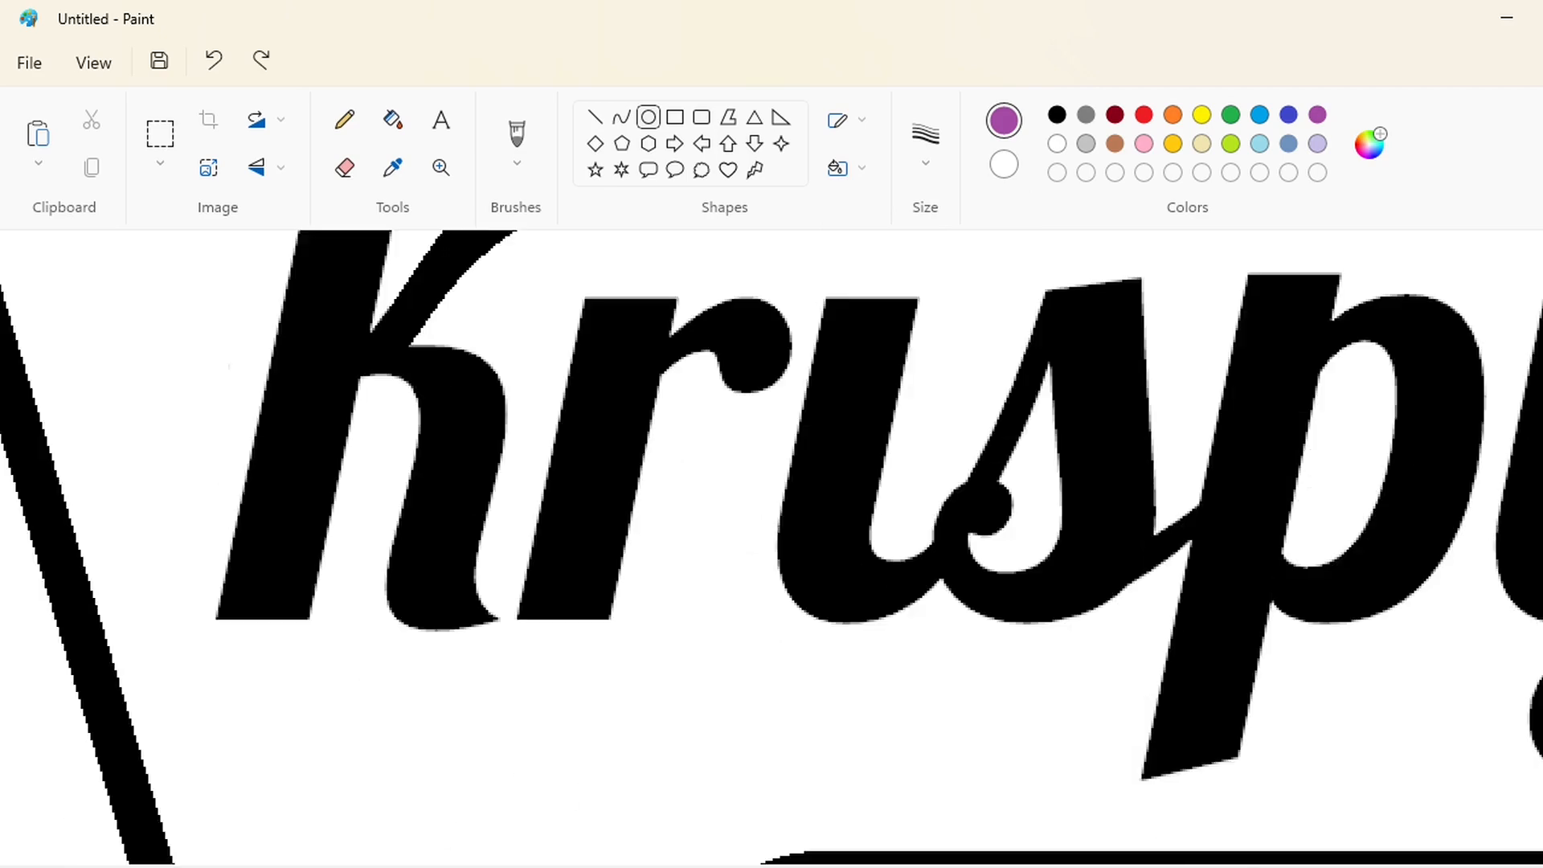
drag(764, 275, 812, 358)
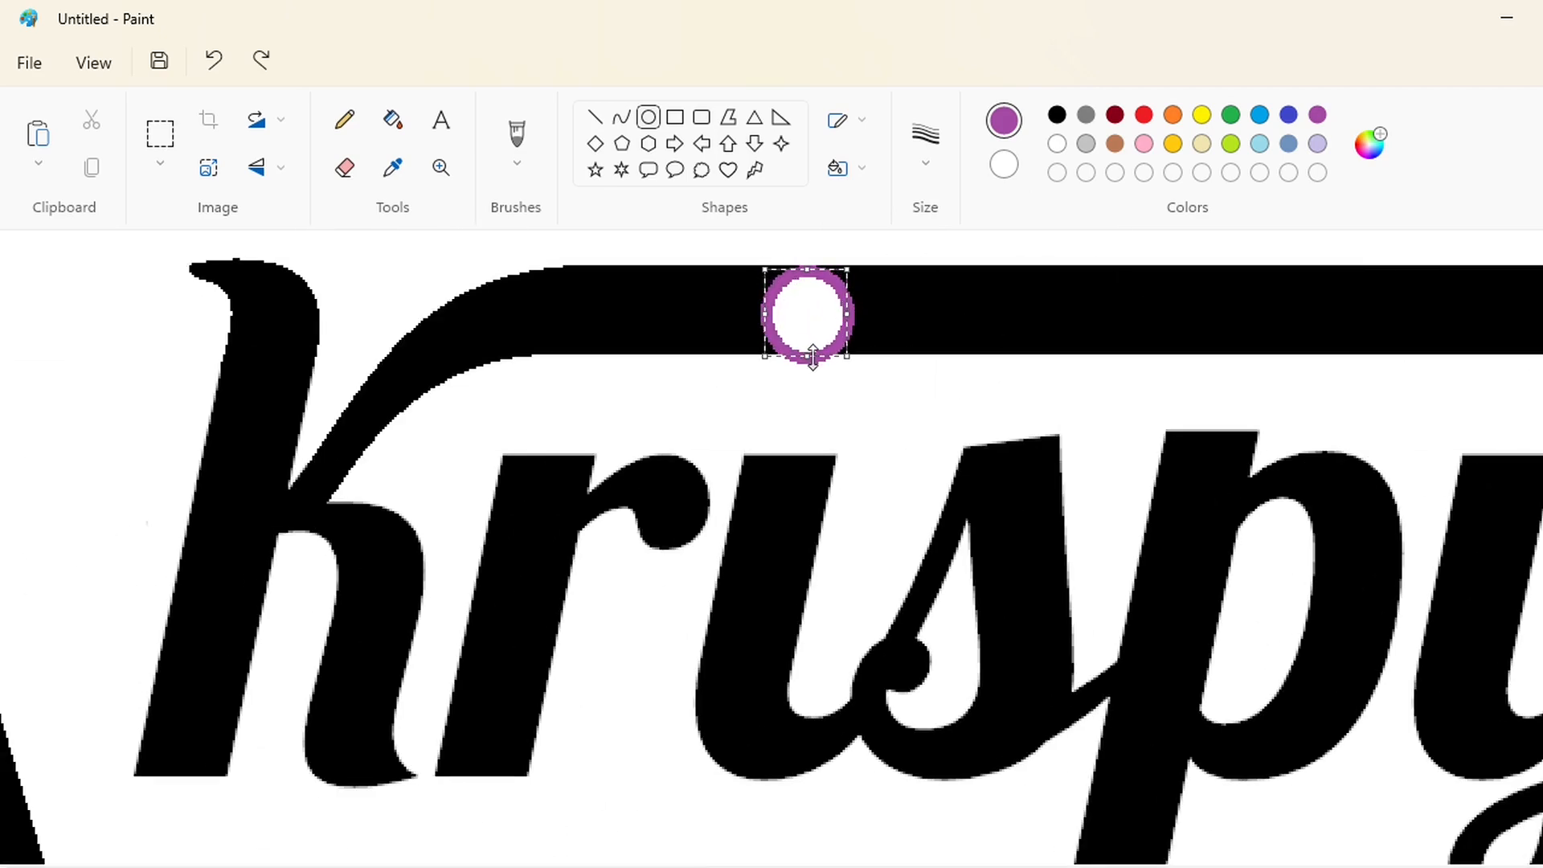
drag(811, 270, 812, 260)
drag(847, 310, 860, 313)
click(949, 275)
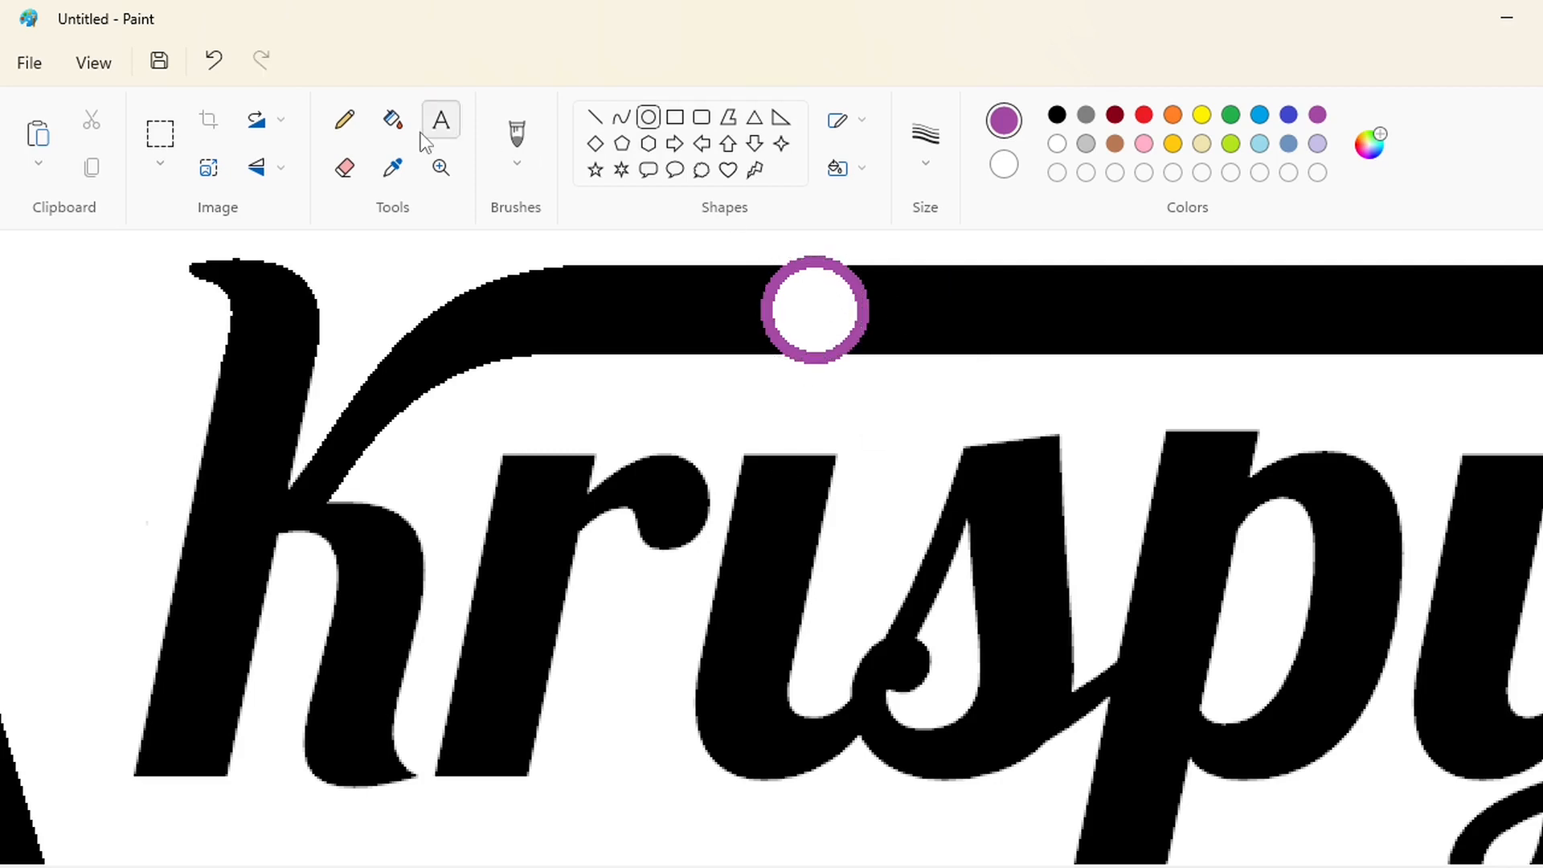
Try filling the circle's centre black and its ring white, and undo the whole circle.
click(393, 120)
click(1057, 115)
click(815, 310)
click(1056, 144)
click(861, 316)
scroll(772, 546, down, 1)
scroll(832, 860, down, 1)
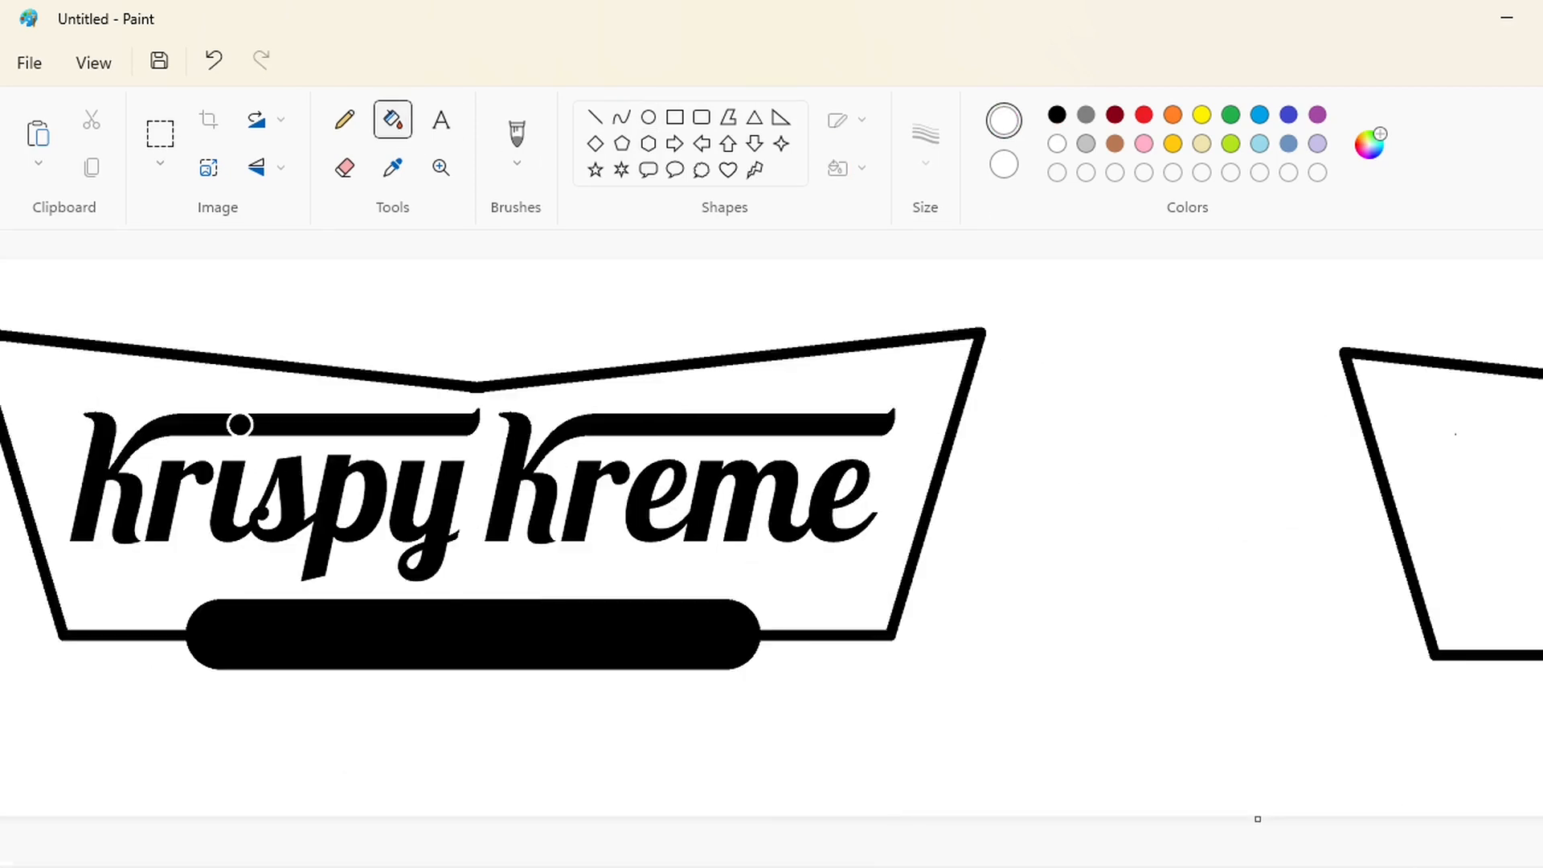
scroll(930, 757, up, 3)
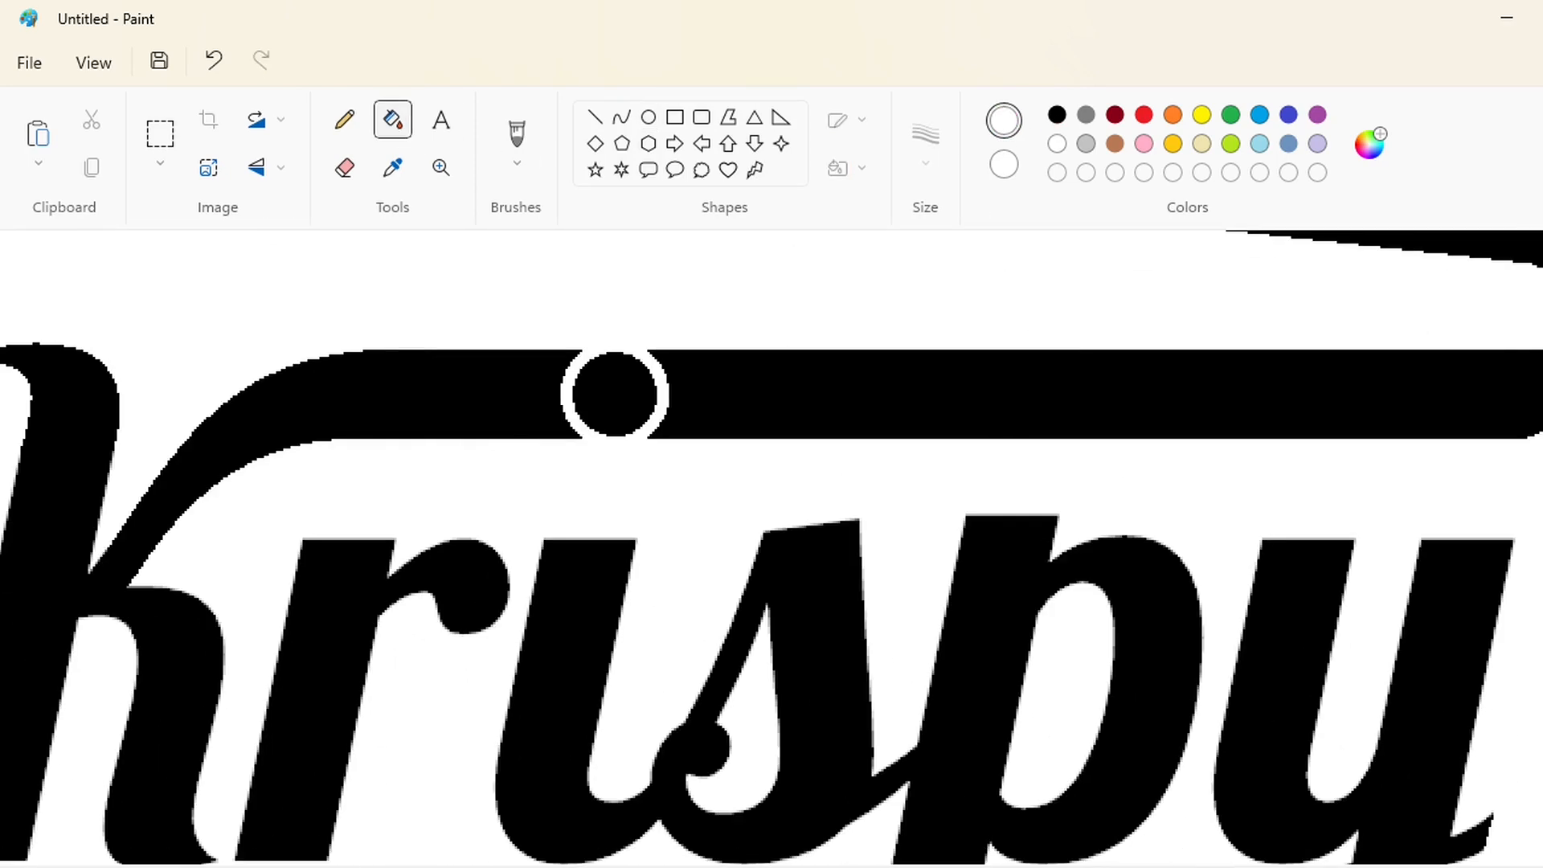
key(ctrl+z)
Draw a circle with a thicker purple outline on the bar above "Krispy" and fill its centre black.
click(647, 119)
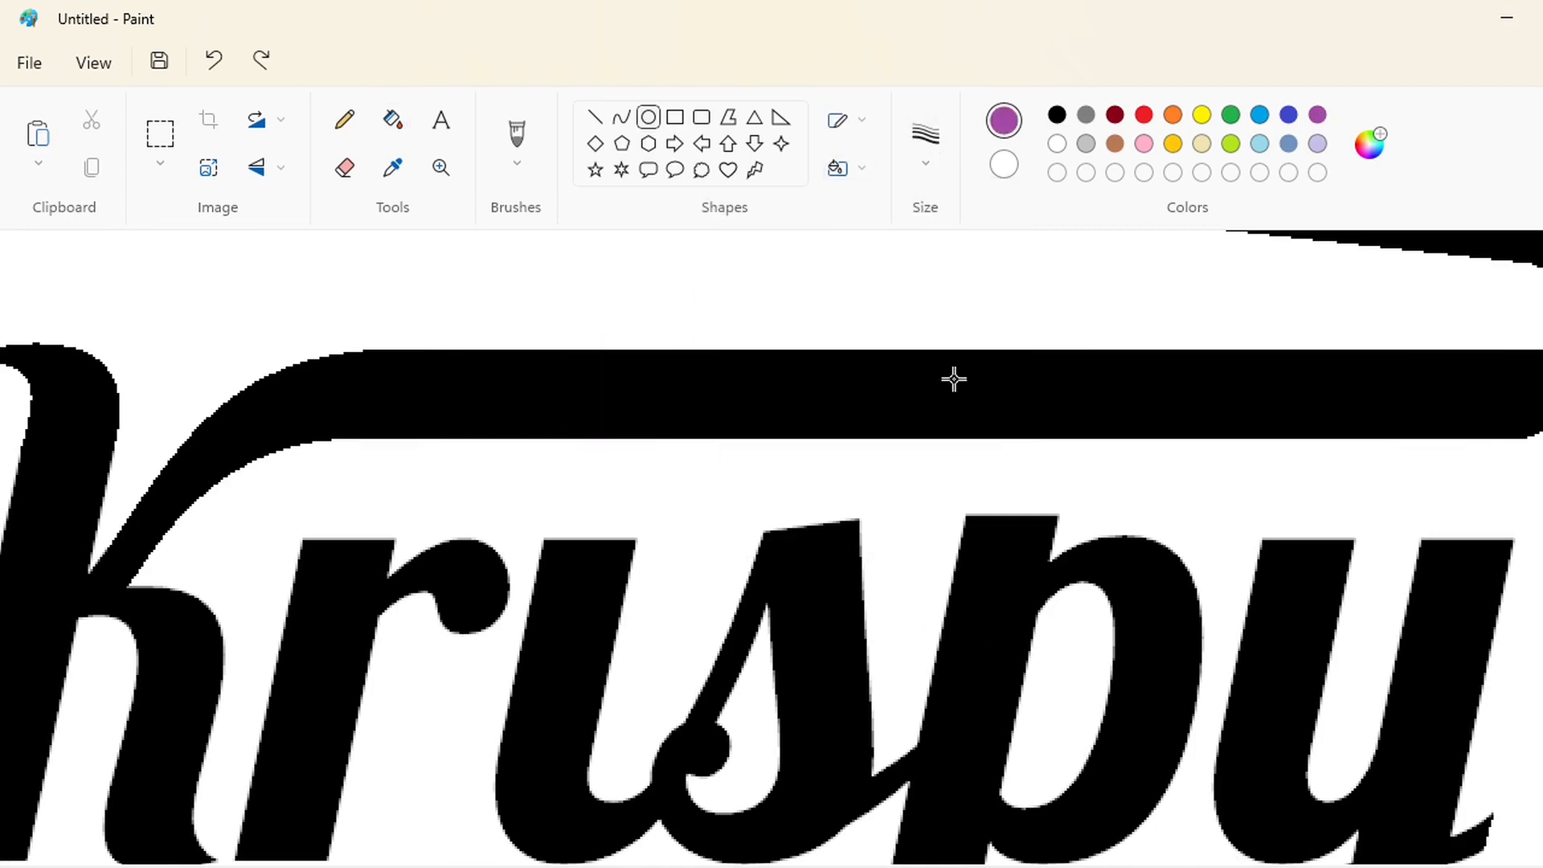
mouse_move(541, 356)
mouse_down()
mouse_move(617, 432)
mouse_move(611, 393)
mouse_move(610, 446)
mouse_up()
drag(610, 354, 613, 339)
mouse_move(643, 396)
mouse_down()
mouse_move(669, 400)
mouse_move(628, 399)
mouse_up()
click(798, 422)
click(393, 120)
click(1057, 115)
click(616, 393)
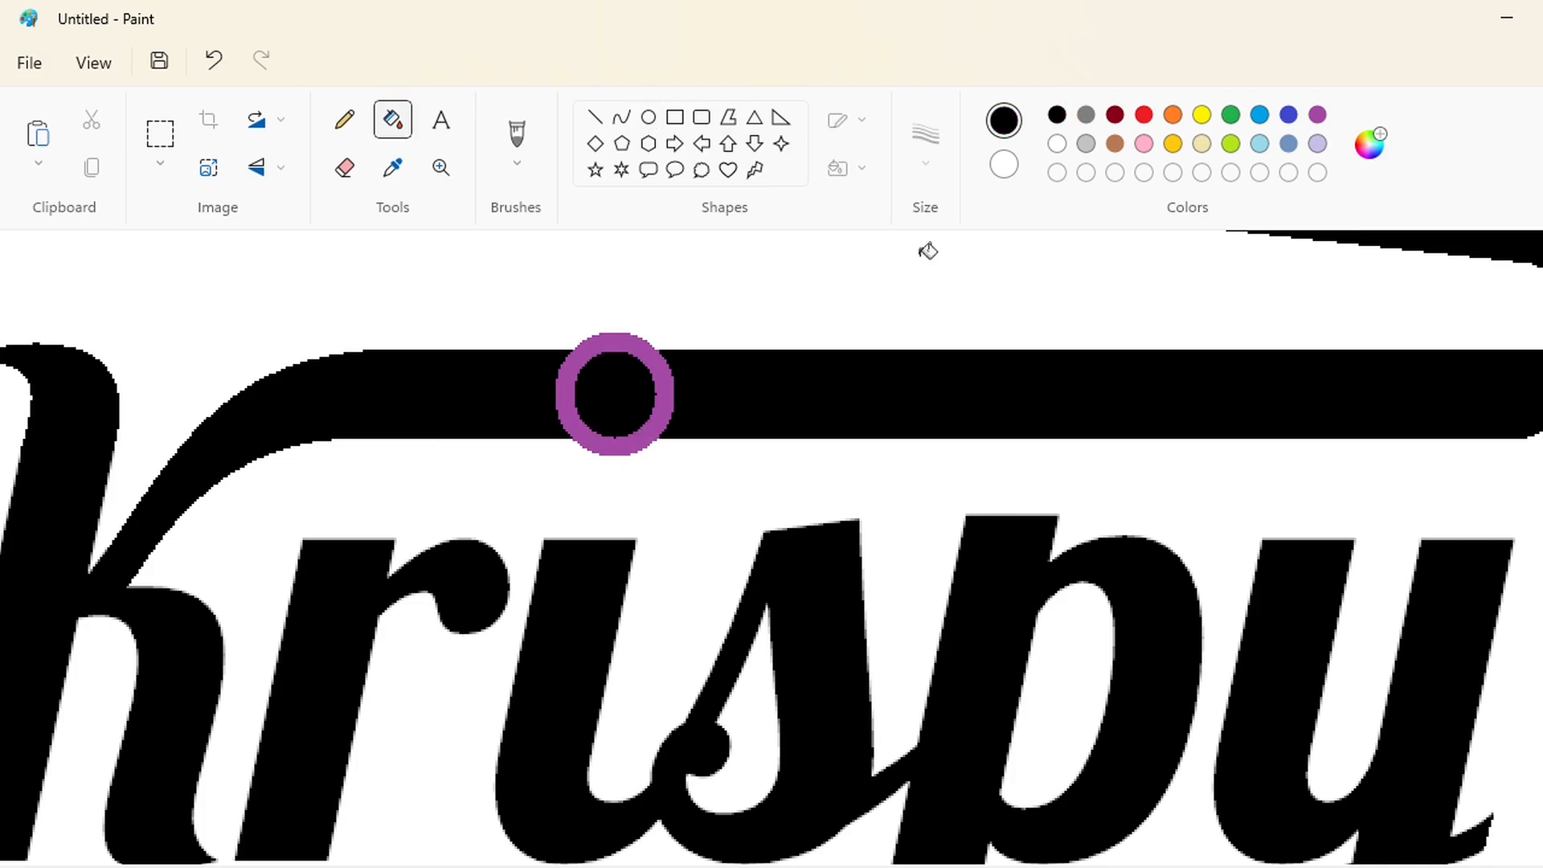
Fill the ring of the circle on the first K's bar white.
click(1057, 144)
click(664, 395)
Shrink the canvas to cut off the spare half frame beside the logo, and widen it again with blank space.
click(1390, 867)
click(1390, 866)
click(1390, 866)
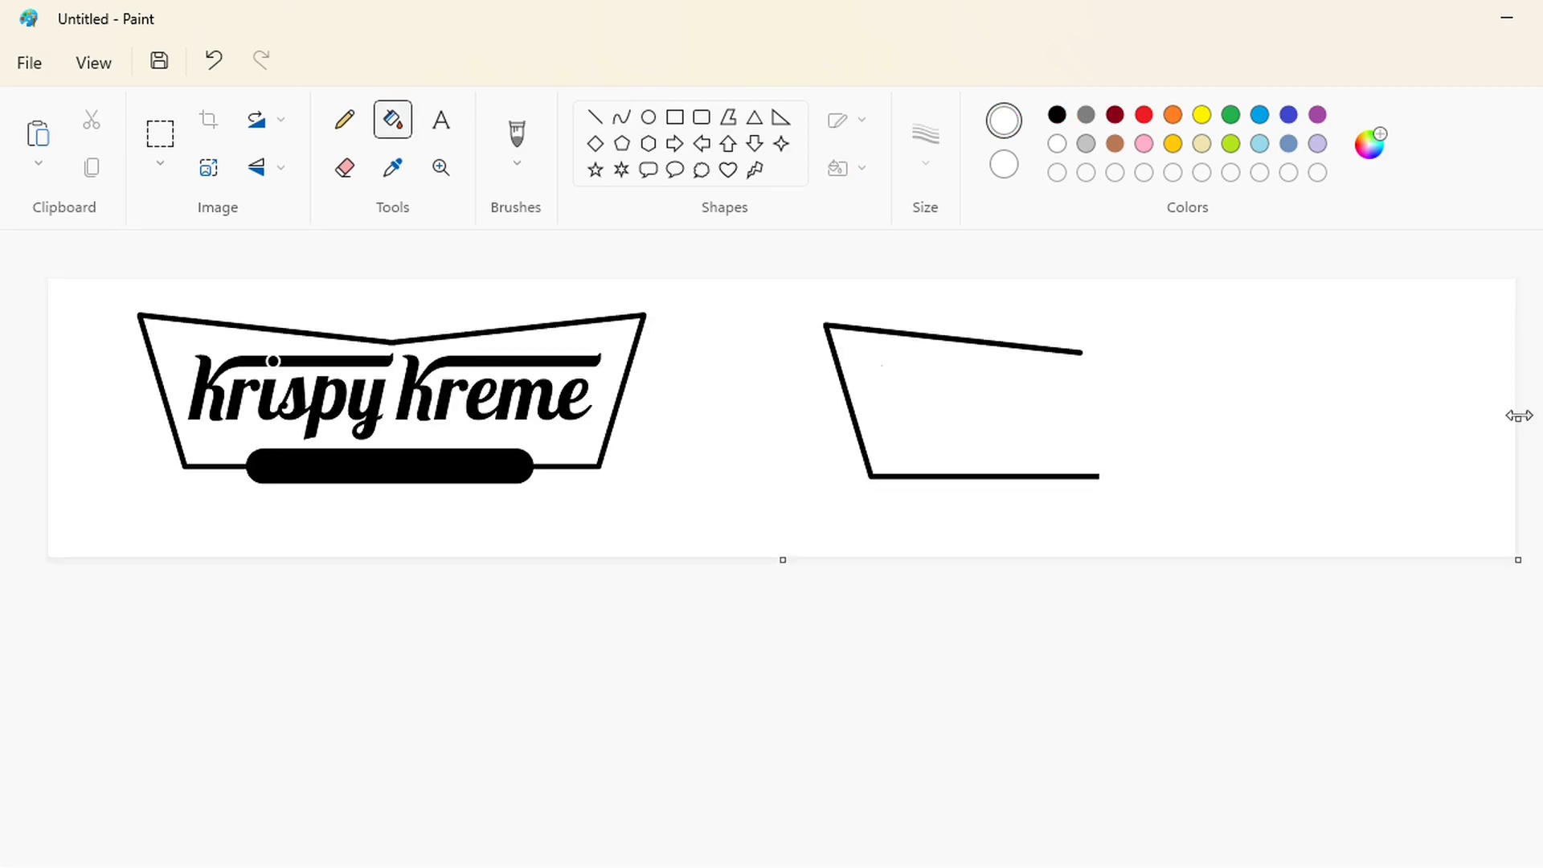
drag(1517, 417, 768, 417)
click(1430, 867)
drag(1490, 559, 1542, 559)
Add the black text "D O U G N U T S" in Futura Book at size 100, starting near the capsule's lower edge.
click(441, 120)
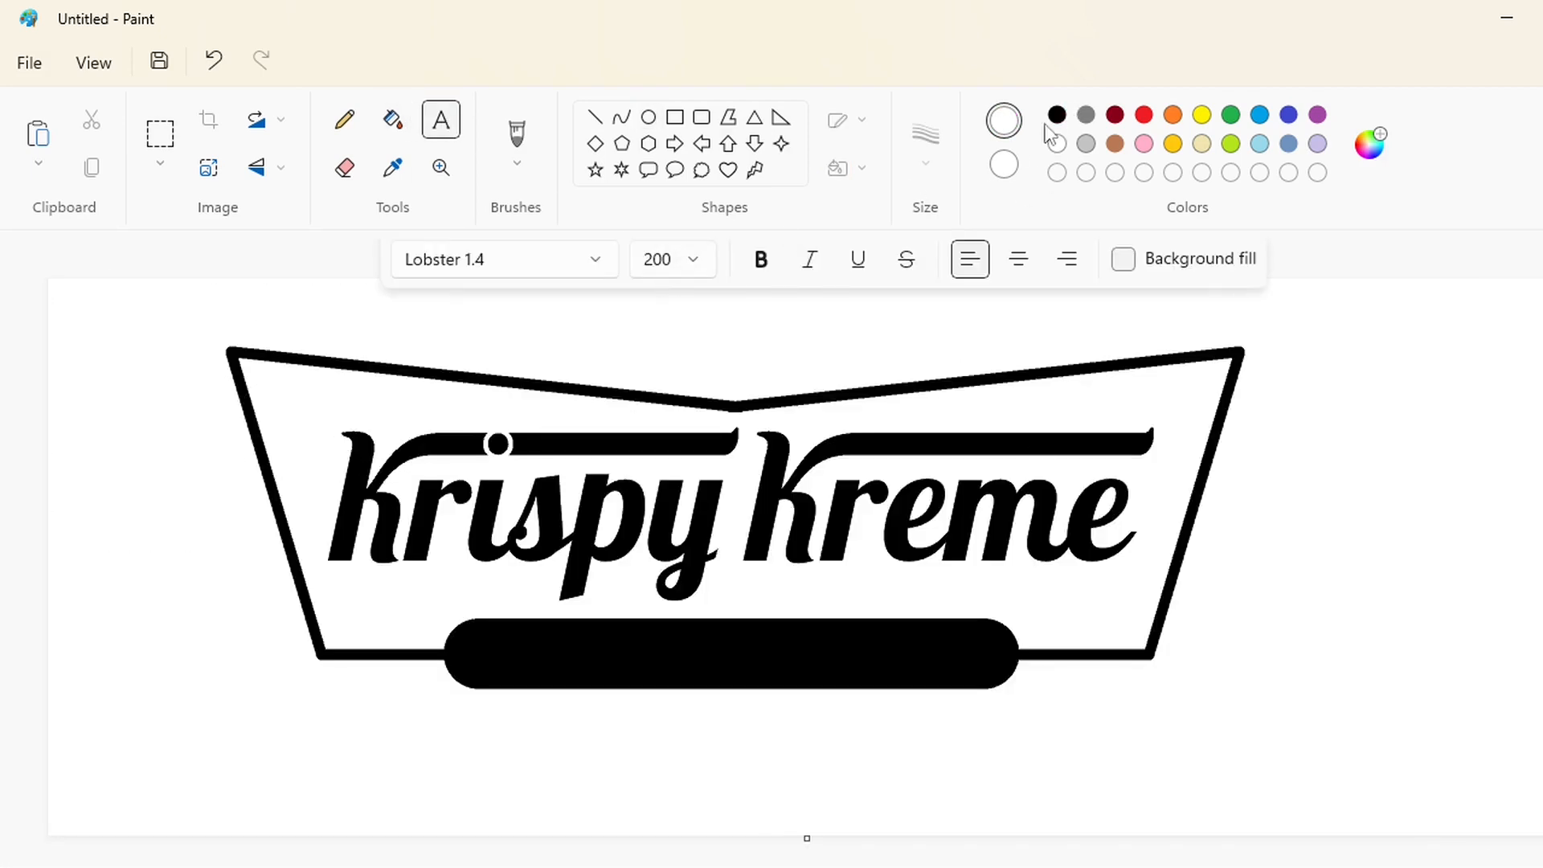
click(1057, 115)
click(693, 259)
text(100)
key(Return)
click(596, 258)
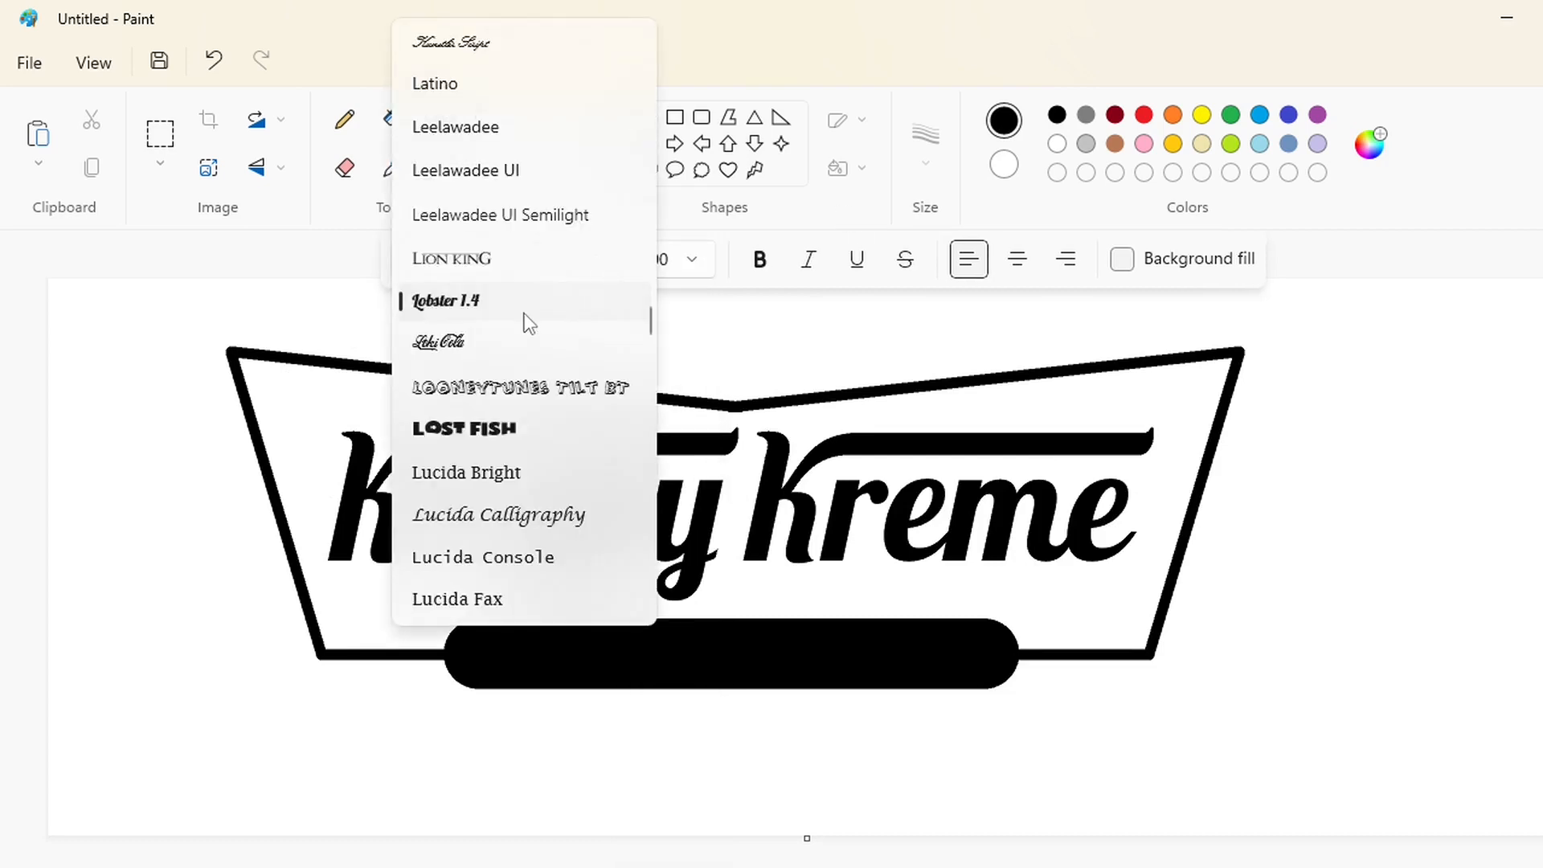
scroll(528, 323, up, 10)
click(504, 241)
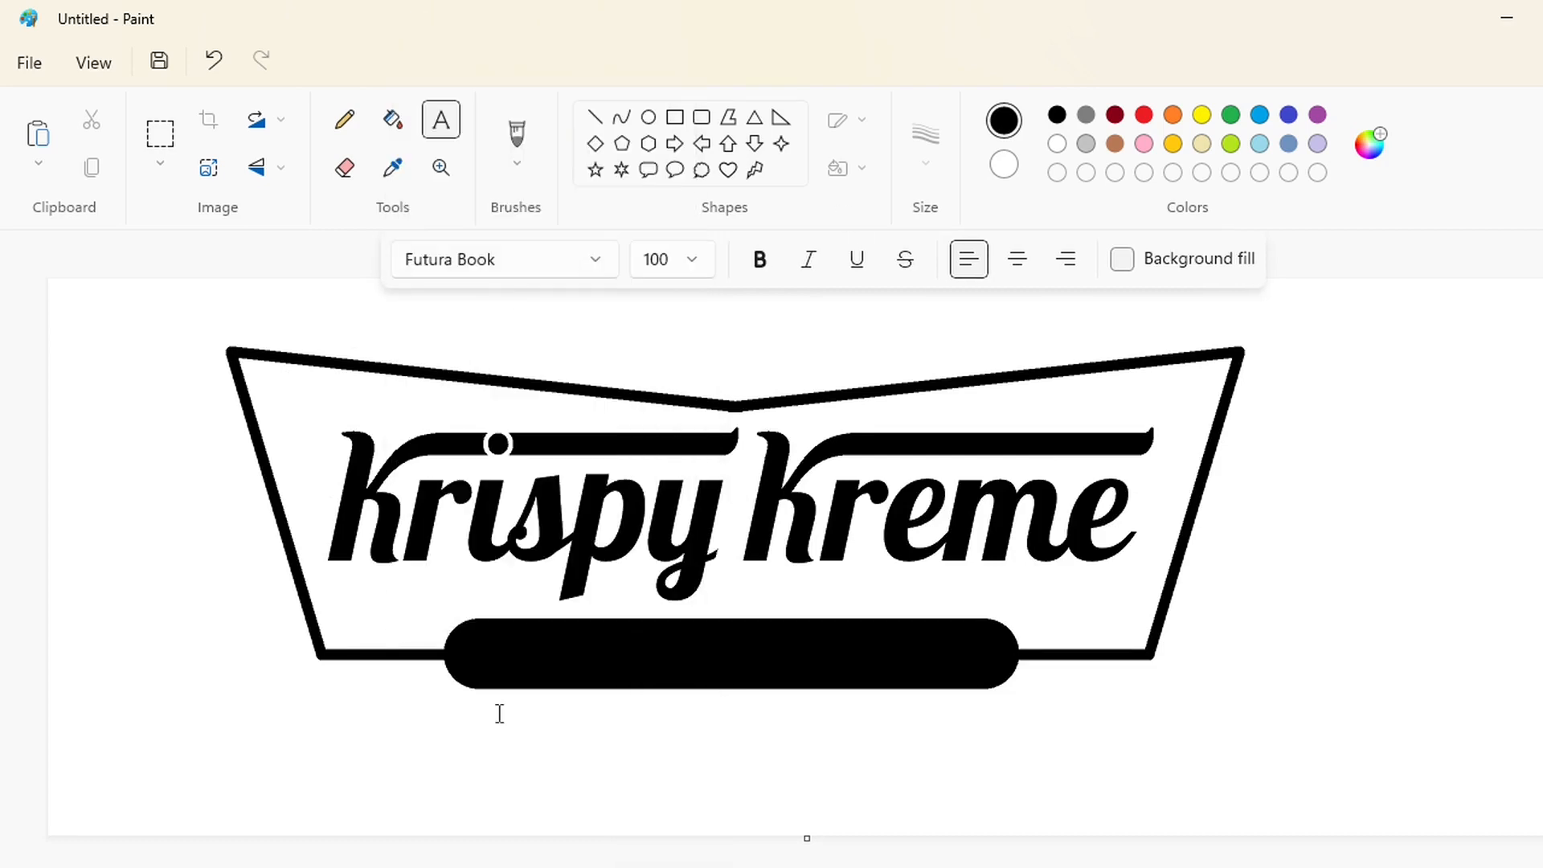
click(492, 666)
text(D O U G N U T S)
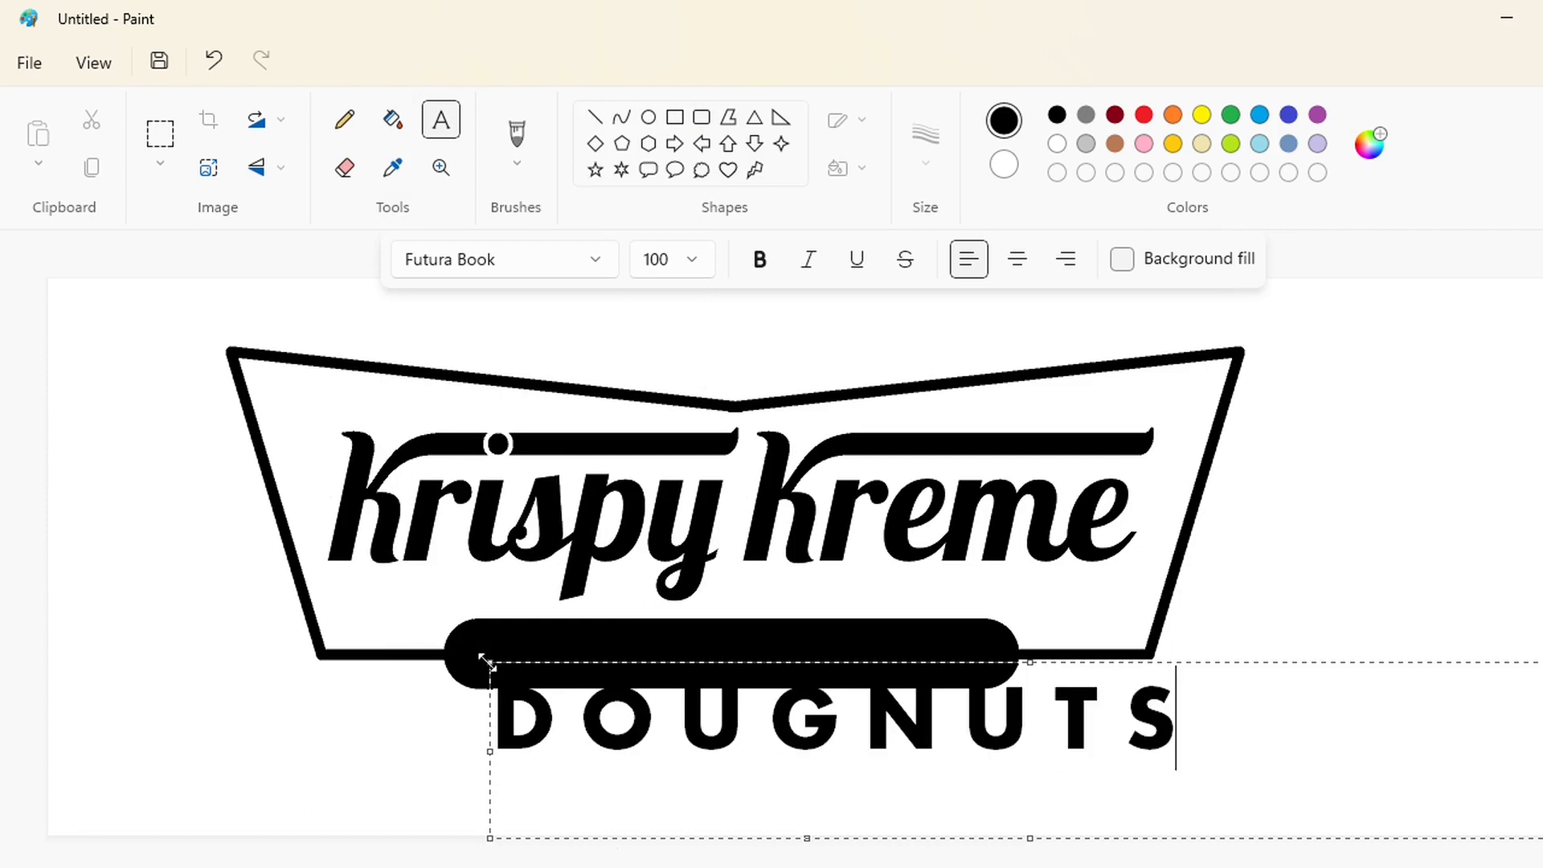
Make the DOUGNUTS text white at size 70 and position it over the black capsule.
drag(487, 661, 432, 689)
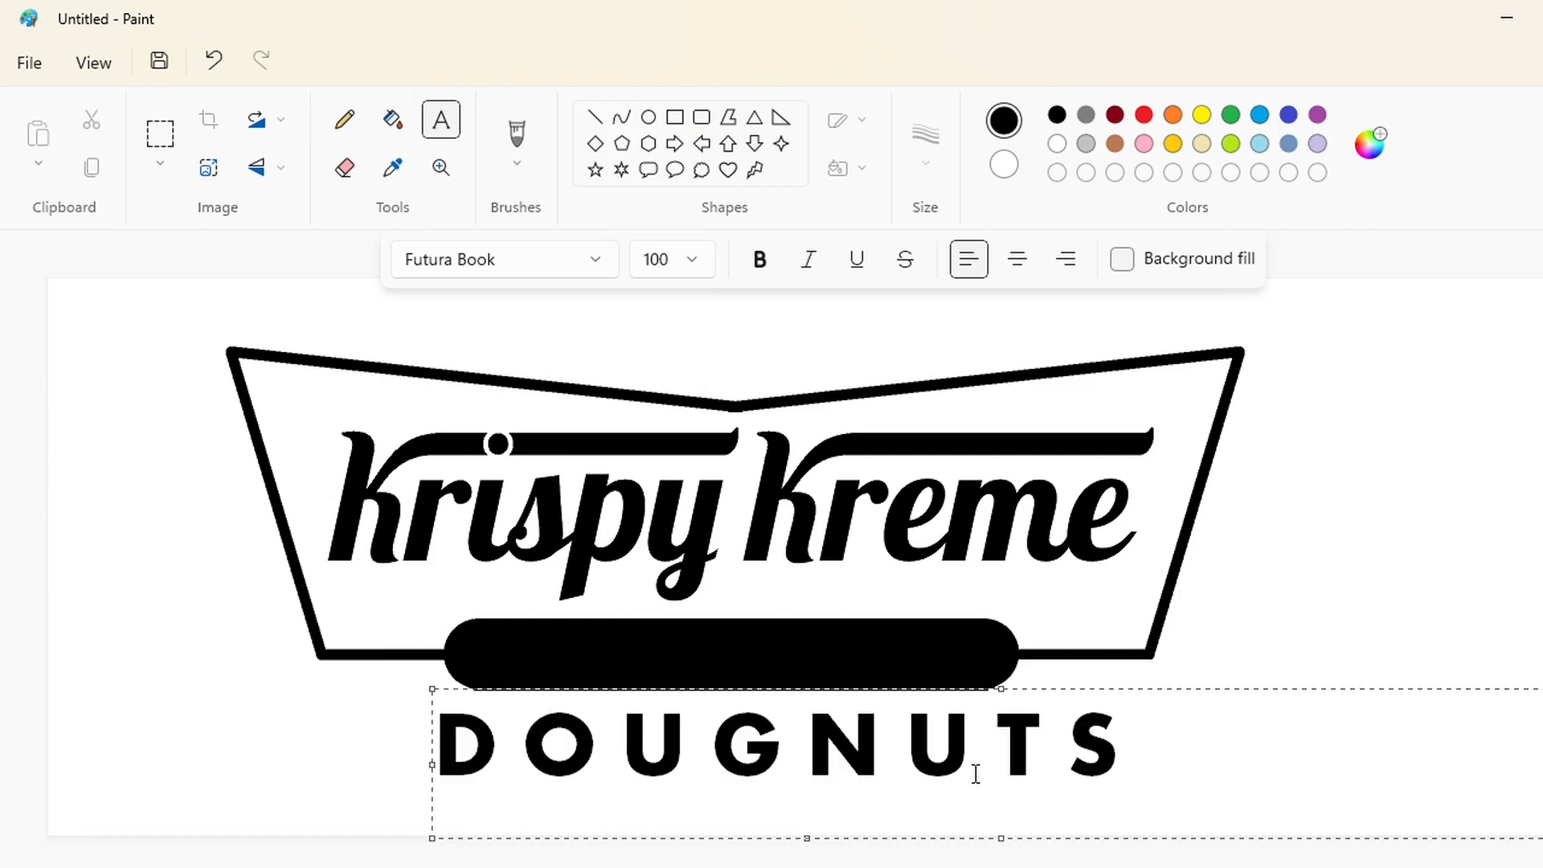
key(ctrl+a)
click(1144, 114)
click(1057, 143)
click(701, 262)
text(70)
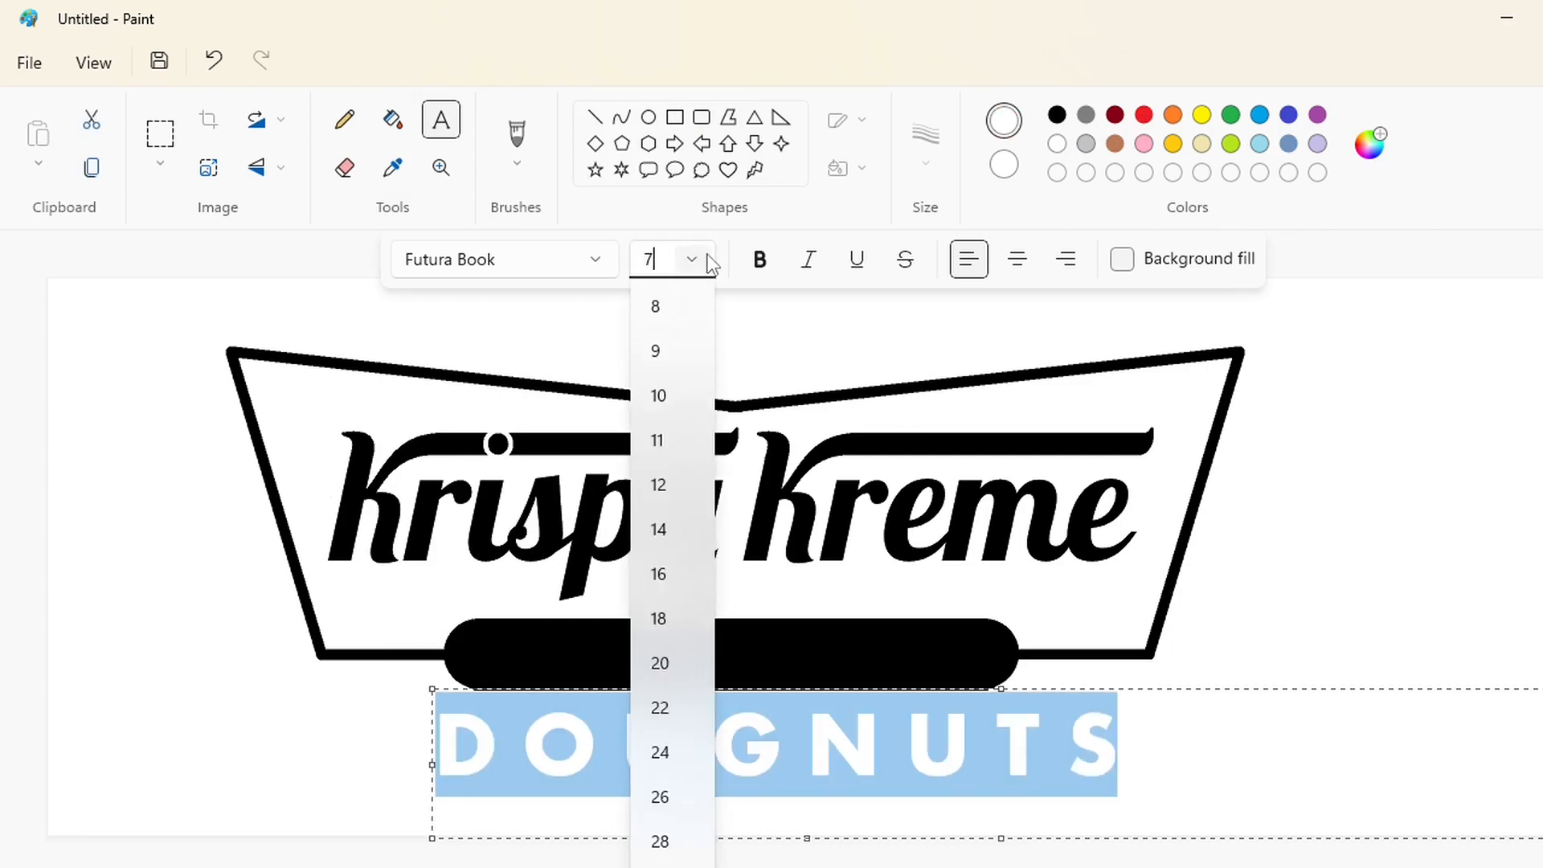
key(Return)
click(987, 737)
drag(434, 689, 474, 617)
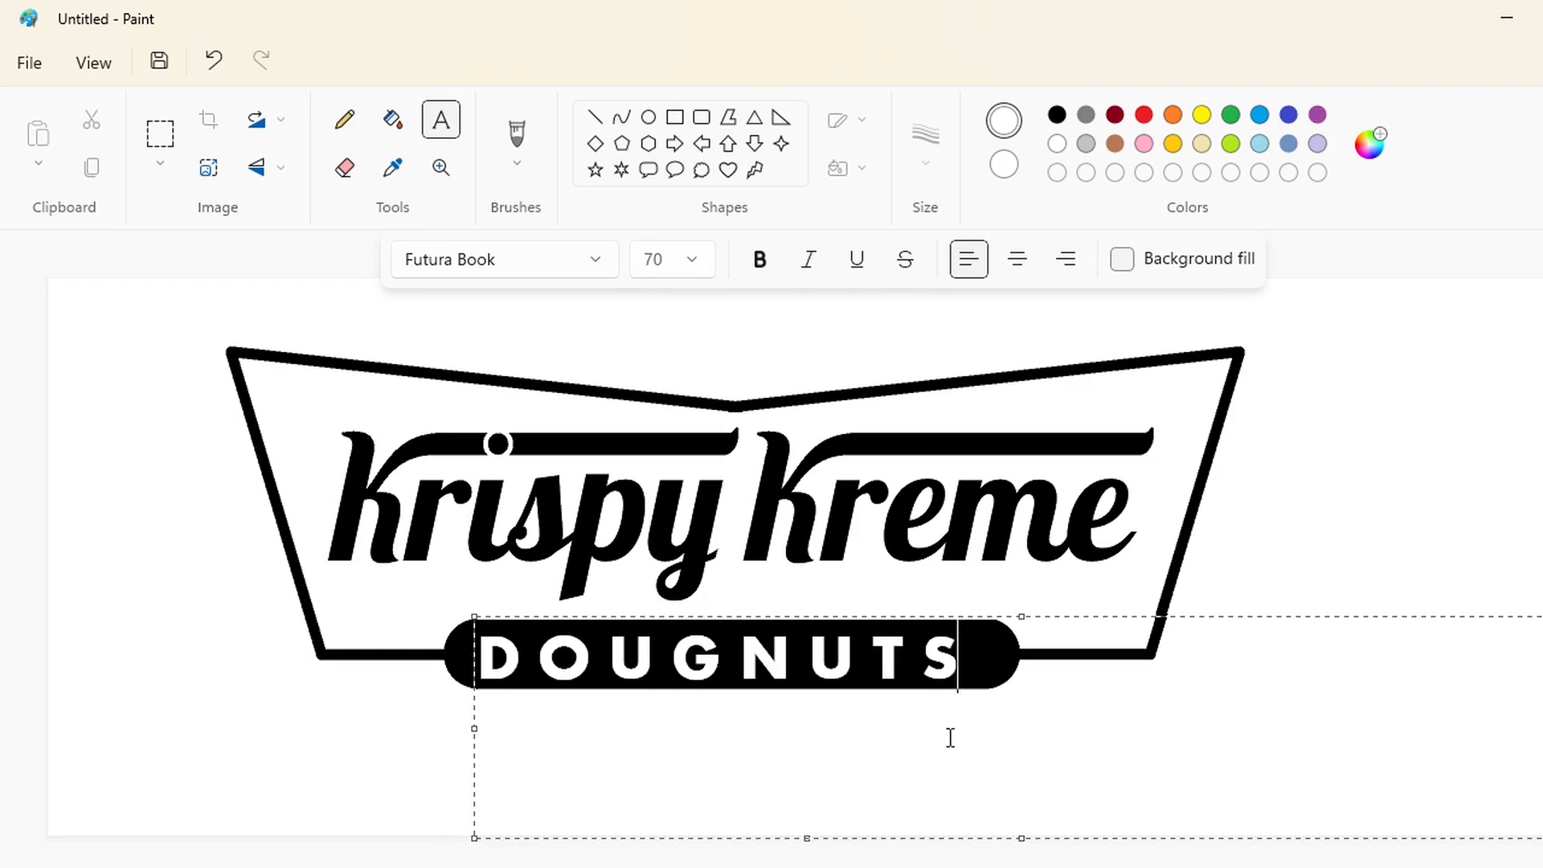
Change the DOUGNUTS text to the Falling Sky font at size 60.
key(ctrl+a)
click(598, 257)
scroll(575, 303, up, 7)
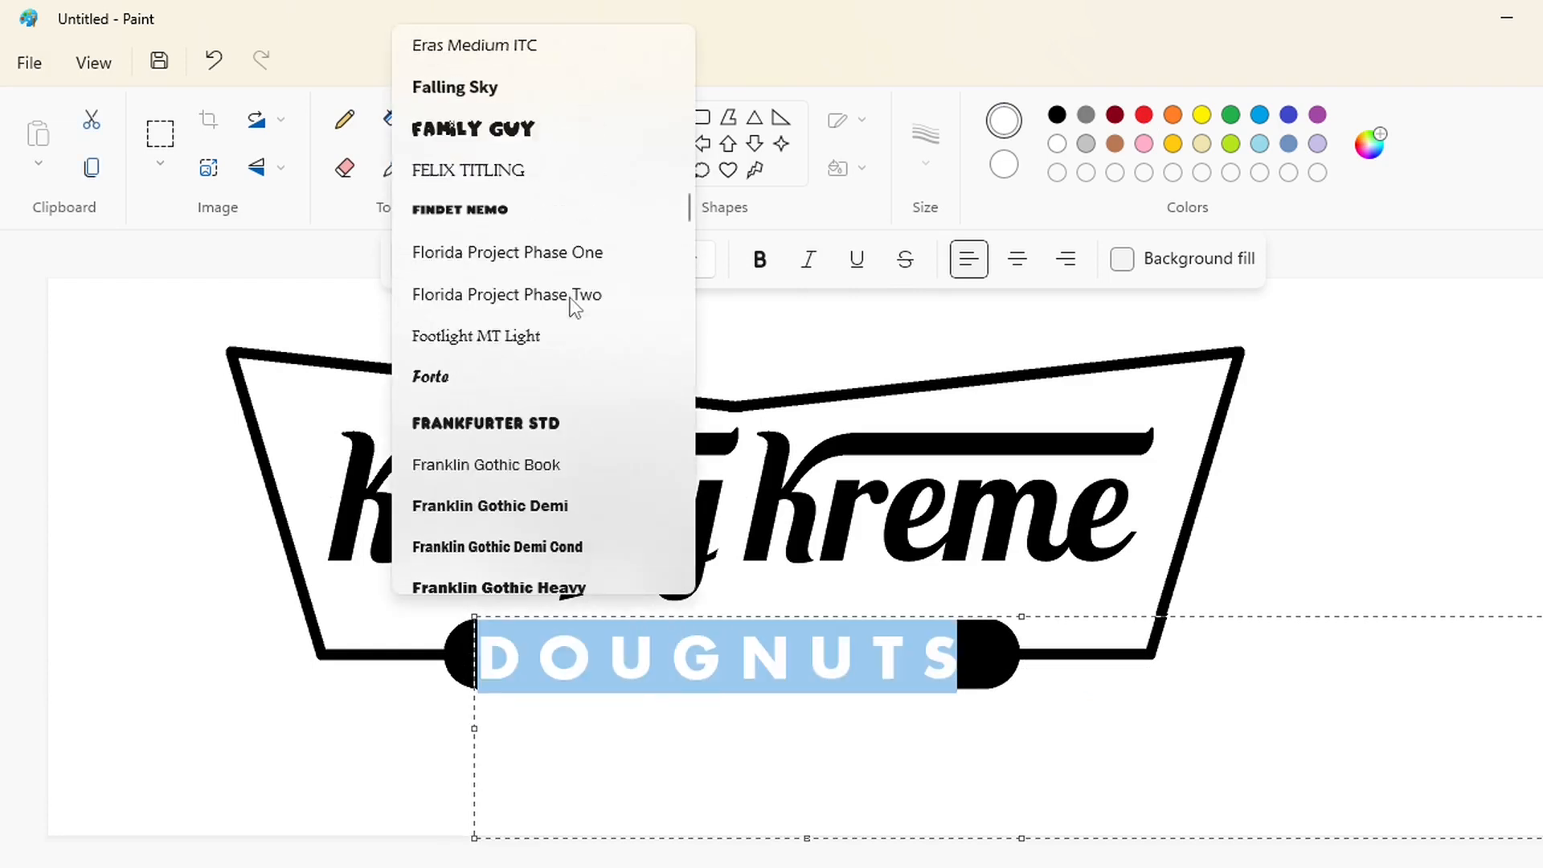
click(565, 460)
click(692, 259)
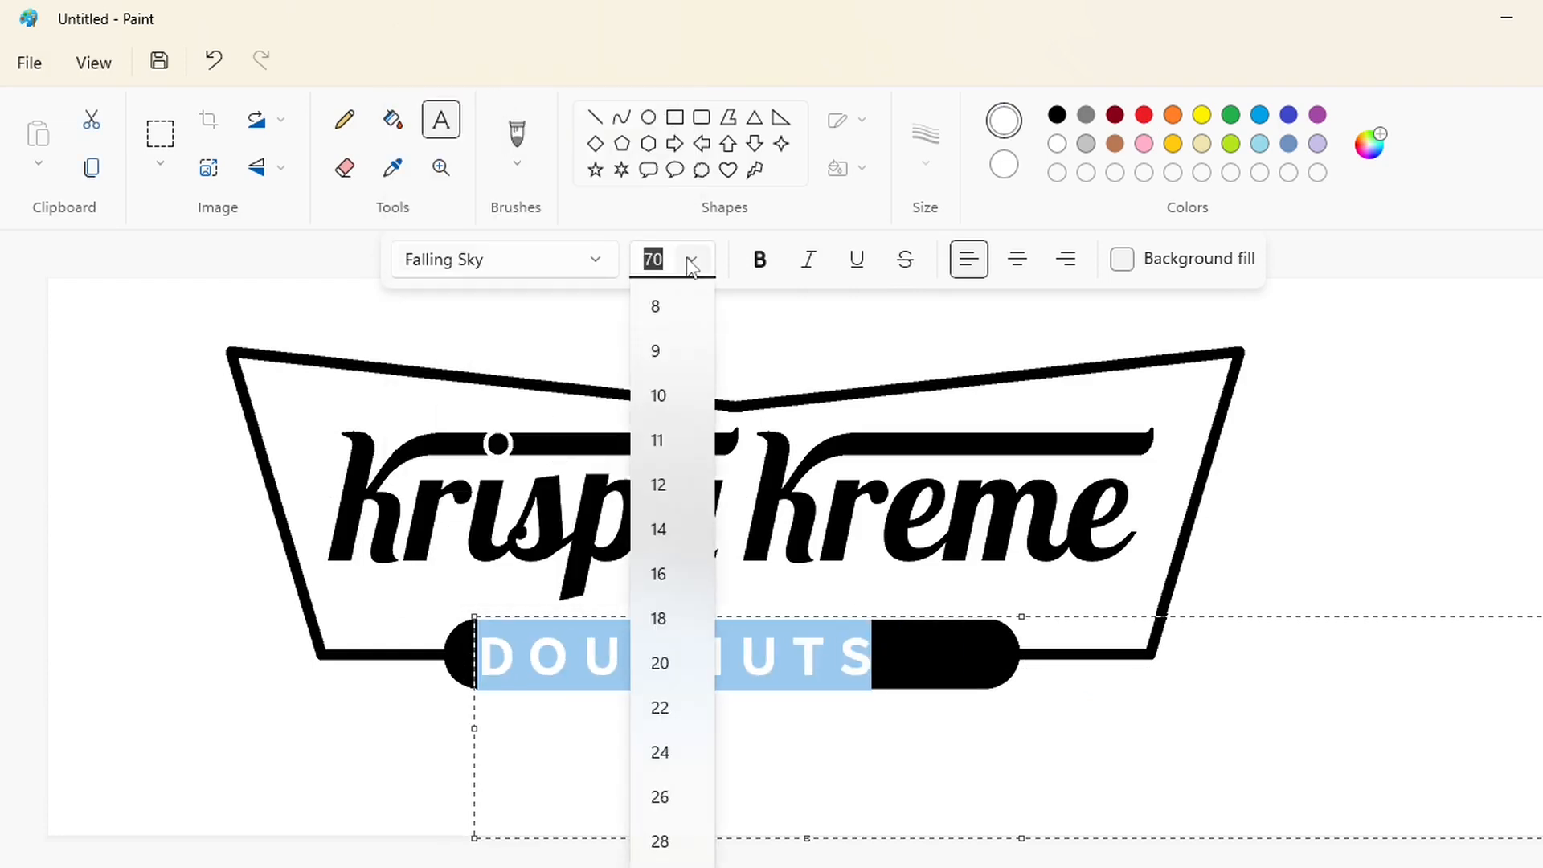
text(60)
key(Return)
Widen the letter spacing of DOUGNUTS by adding an extra space between its letters.
click(531, 653)
key(space)
key(Right)
key(space)
key(Right)
key(space)
key(Right)
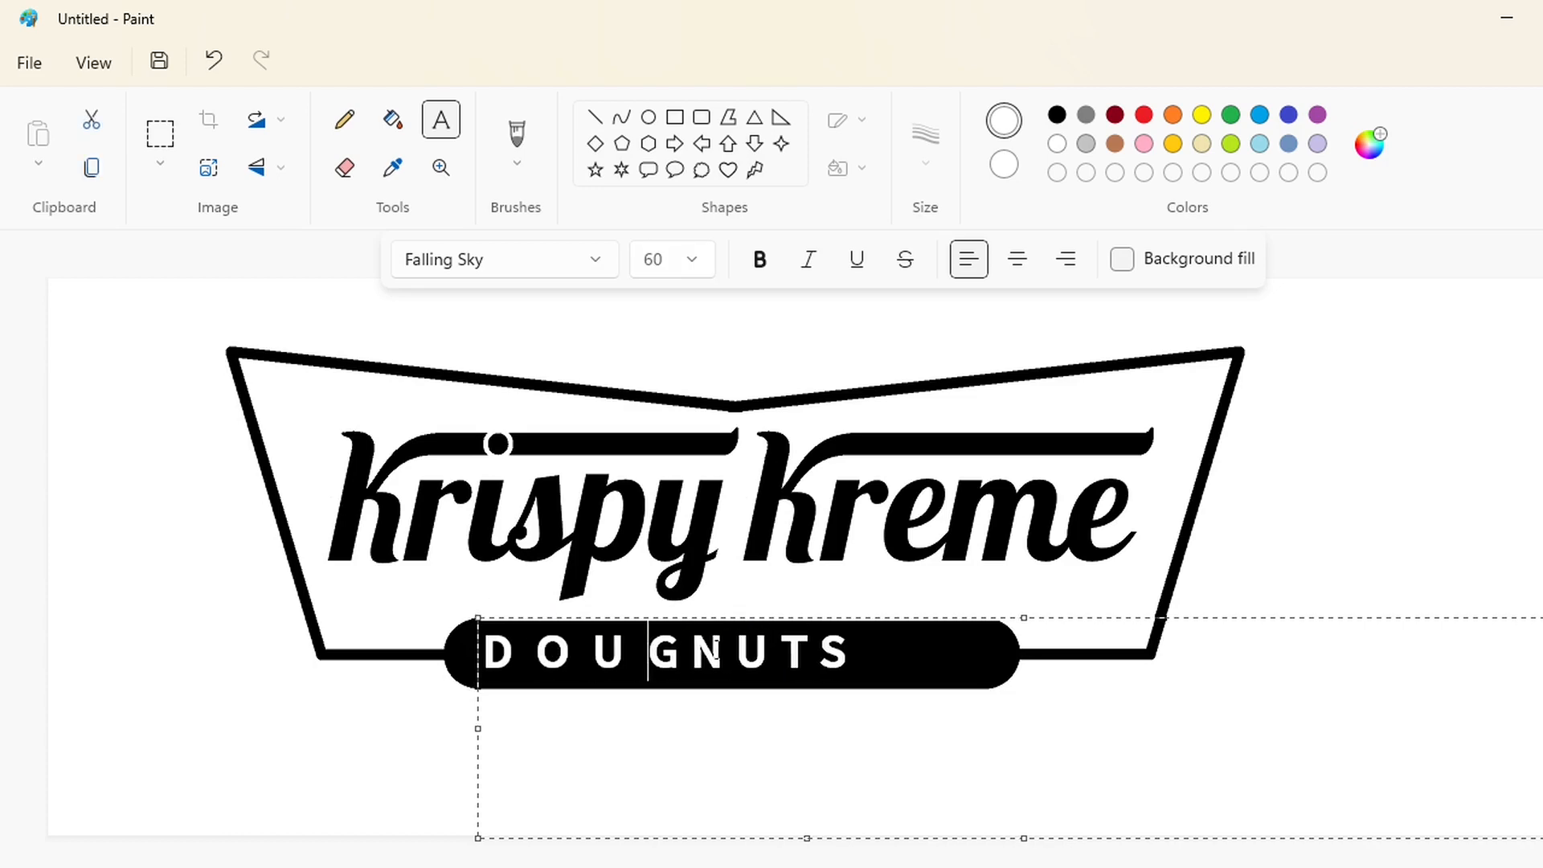
key(space)
key(Right)
key(space)
key(Right)
key(space)
key(Right)
key(space)
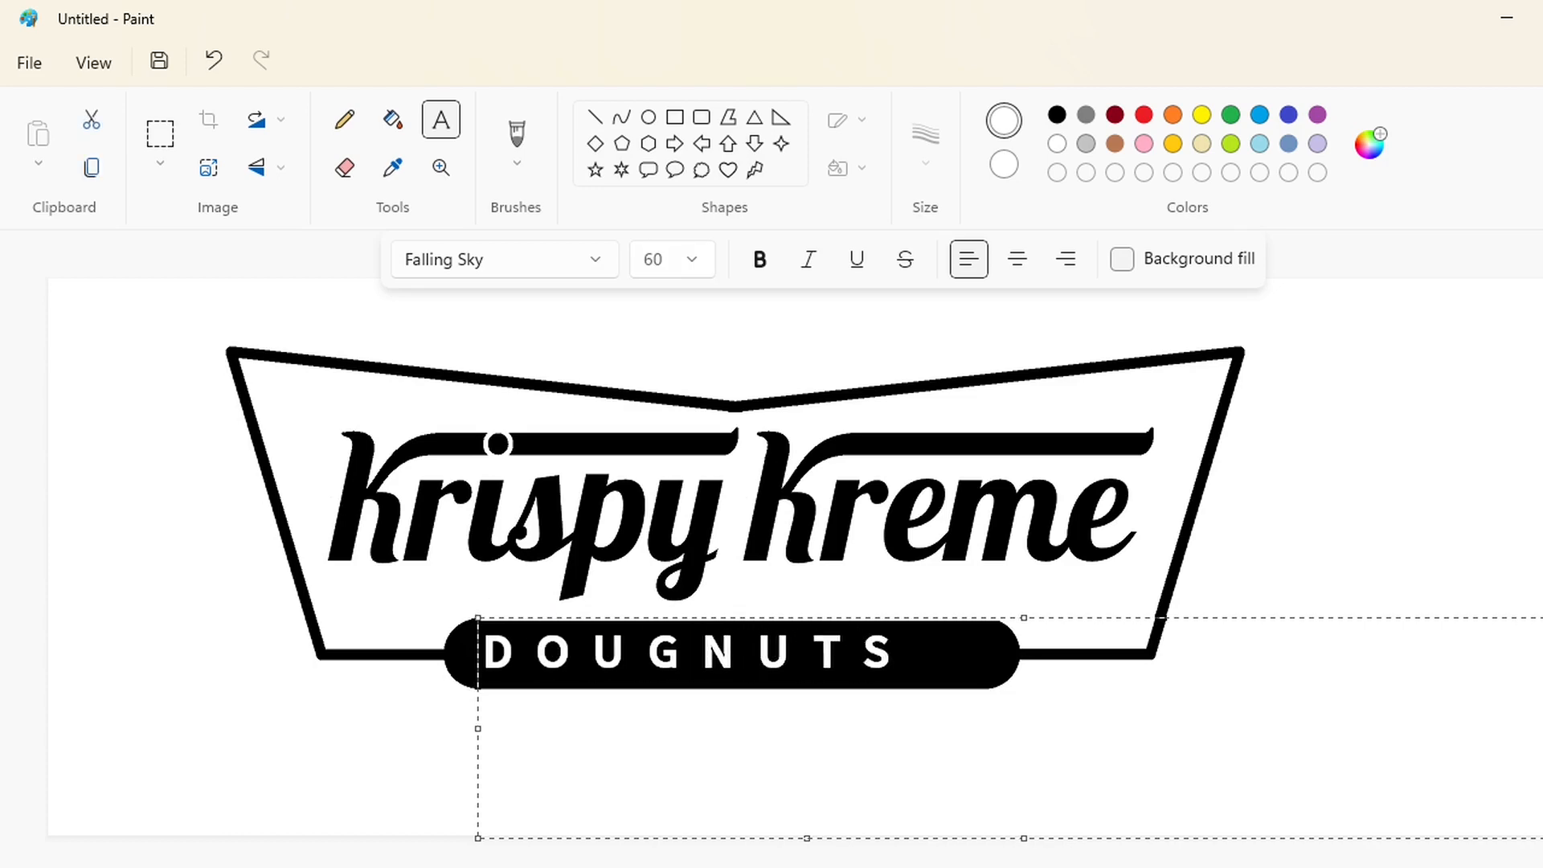
Set the DOUGNUTS text size to 65.
key(ctrl+a)
click(692, 259)
text(65)
key(Return)
key(Right)
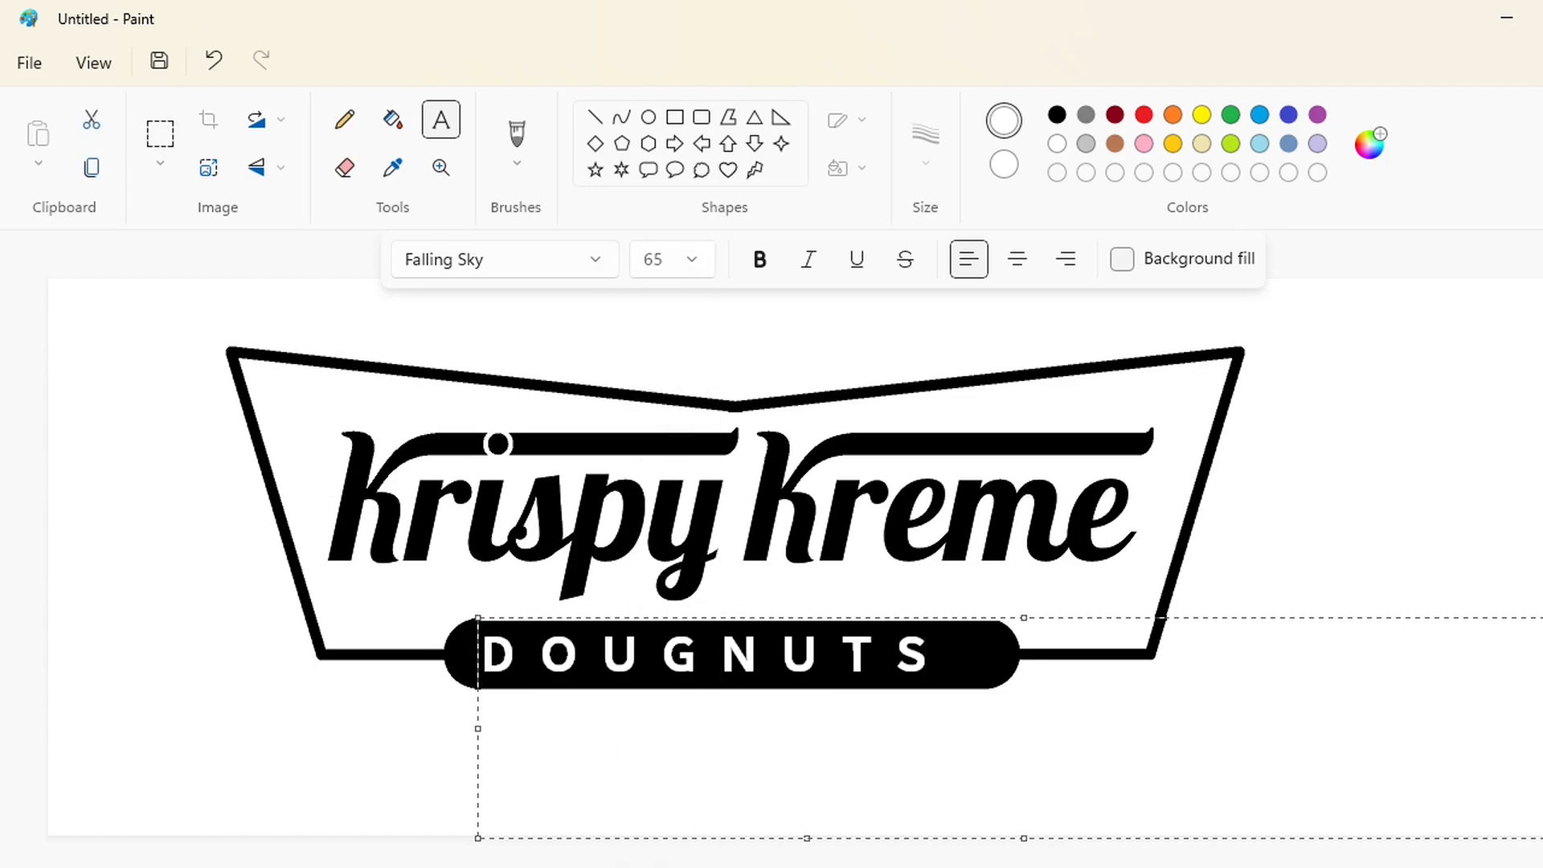
Add one more space in each gap between the DOUGNUTS letters so the word spans more of the capsule.
key(Right)
key(space)
key(Right)
key(Right)
key(space)
key(Right)
key(Right)
key(space)
key(Right)
key(Right)
key(space)
key(Right)
key(Right)
key(space)
key(Right)
key(Right)
key(space)
key(Right)
key(Right)
key(space)
Set the DOUGNUTS text to size 60 in red and place it on the blank area just below the capsule.
key(ctrl+a)
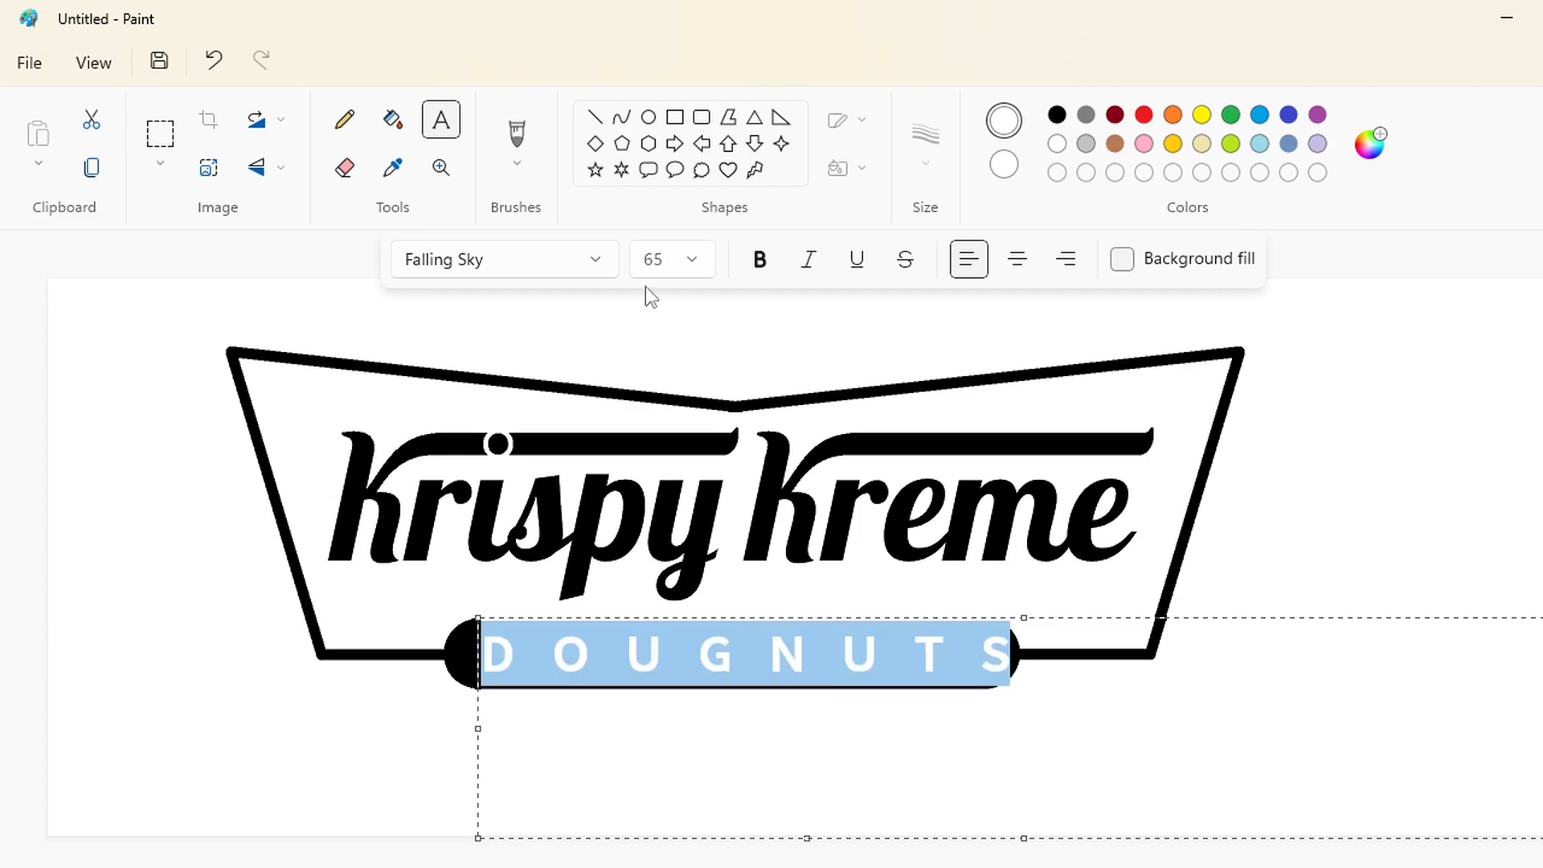
click(689, 261)
text(60)
key(Return)
drag(478, 617, 493, 699)
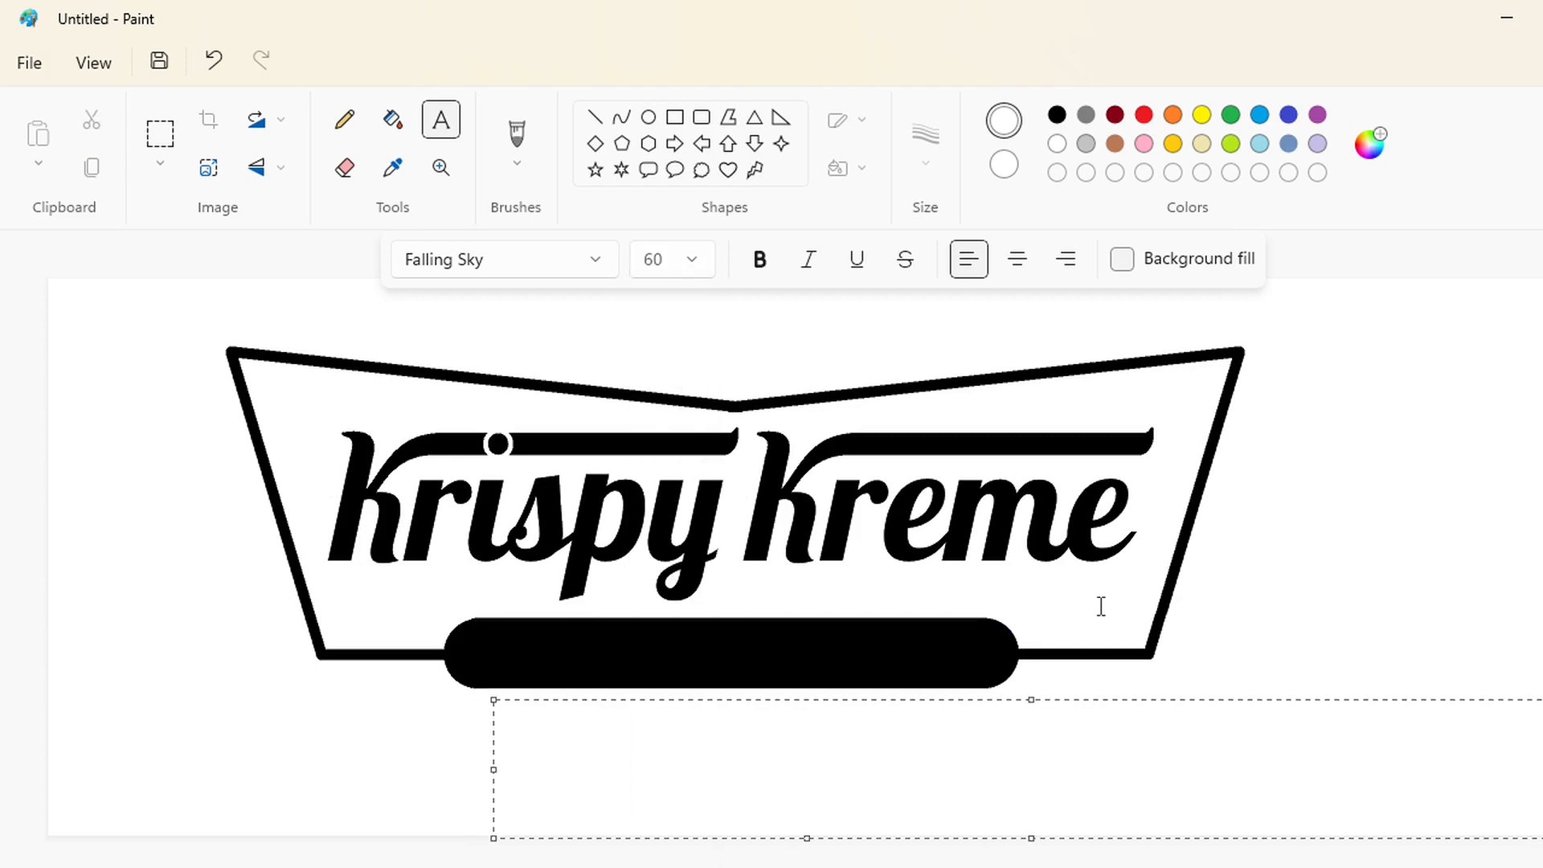
key(ctrl+a)
click(1143, 115)
click(386, 733)
Move the red DOUGNUTS text from the blank area onto the black capsule and centre it there.
click(161, 146)
drag(401, 696, 1133, 821)
click(1309, 765)
key(ctrl+z)
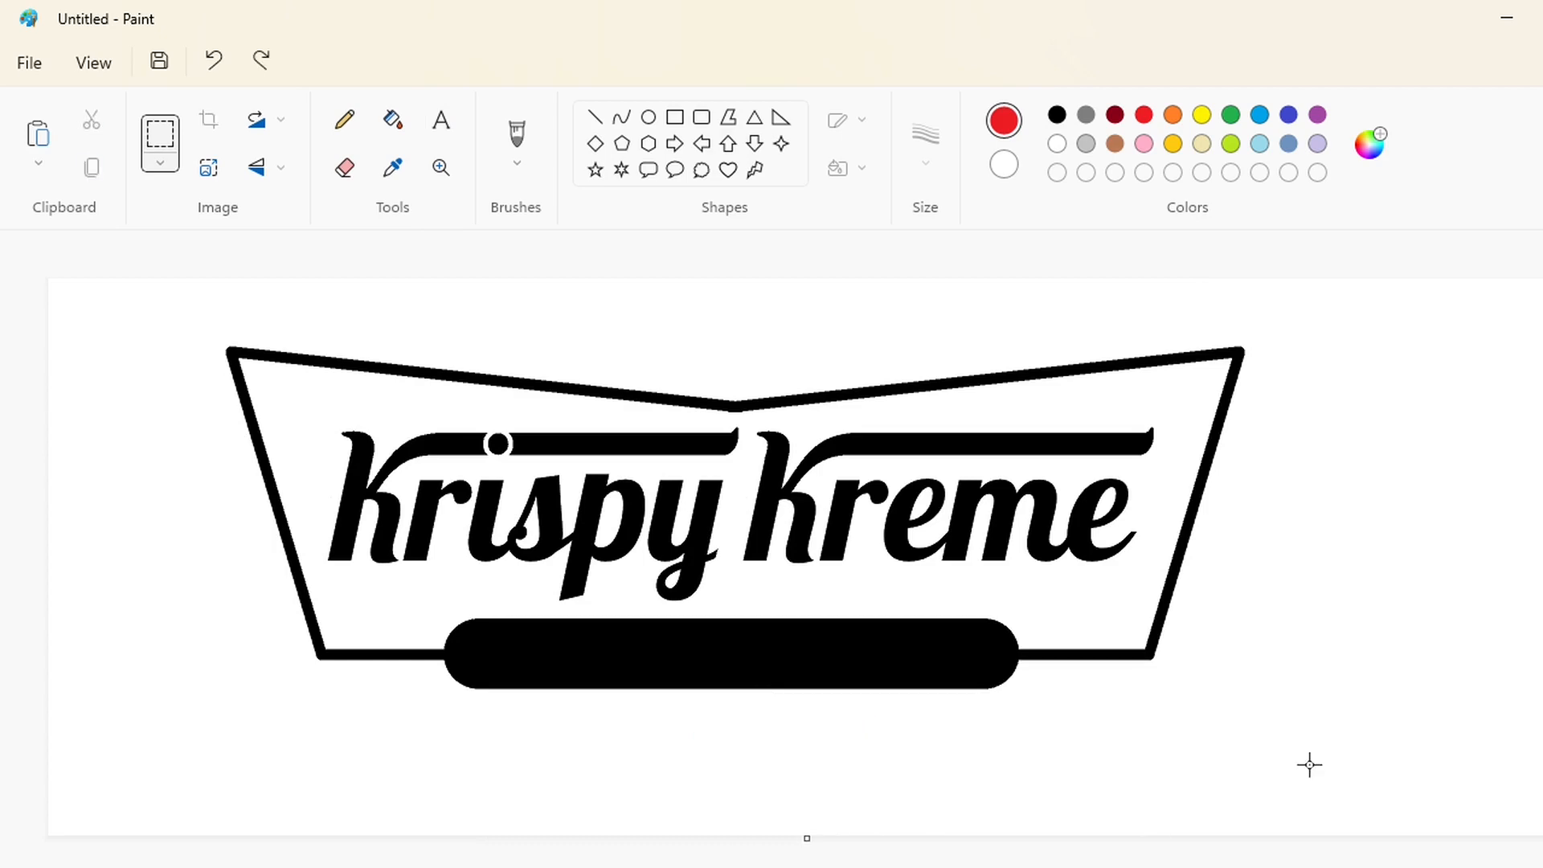
key(ctrl+v)
drag(407, 317, 748, 656)
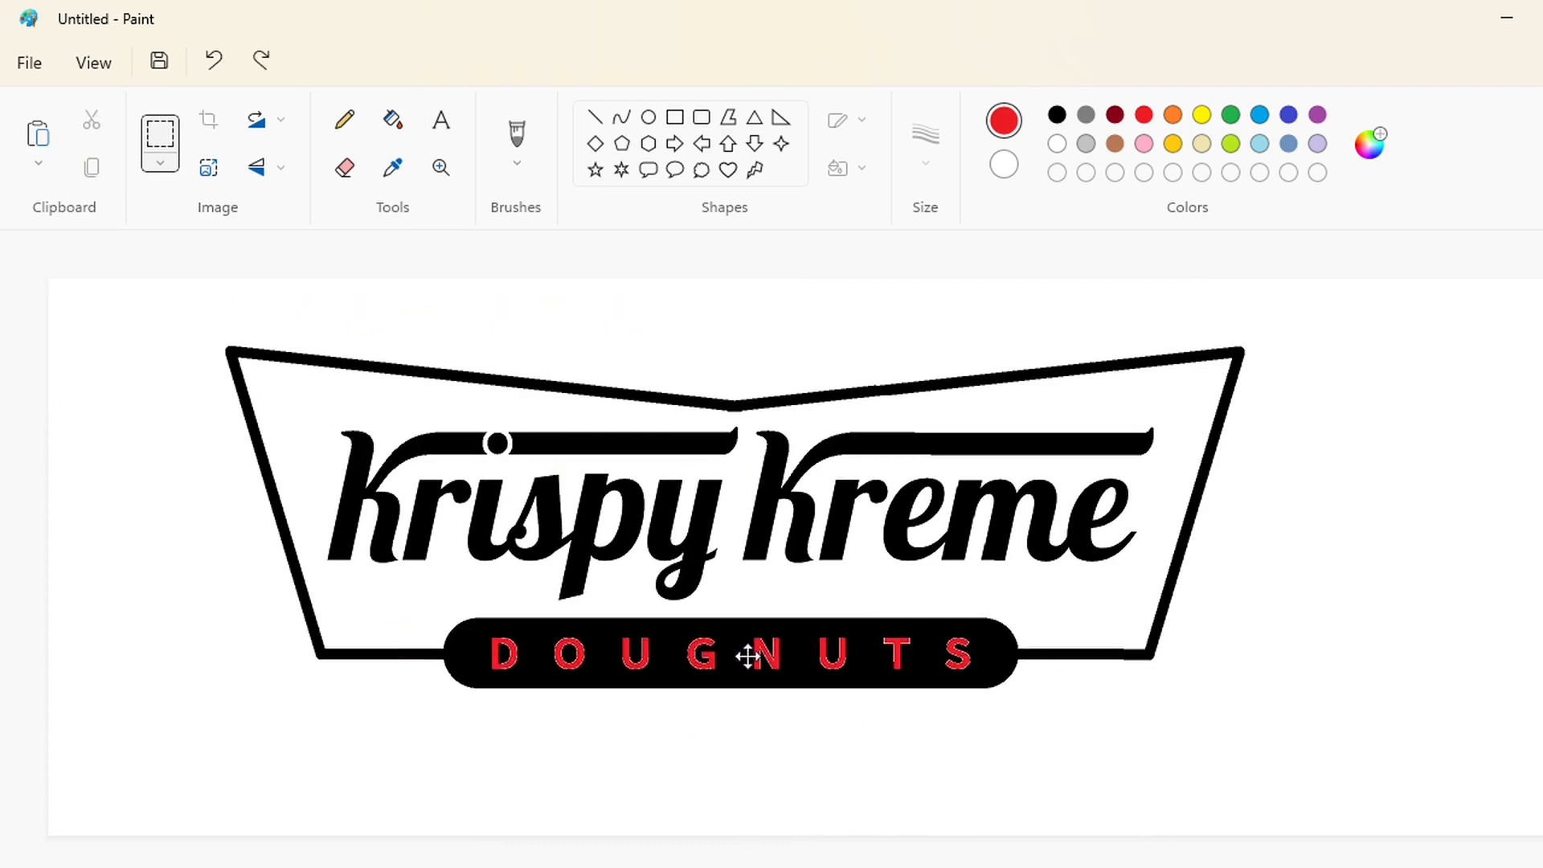
click(771, 793)
Copy the whole logo, cover the original with a white rectangle, and paste the copy slightly lower and further right on the canvas.
drag(148, 299, 1309, 775)
click(1309, 768)
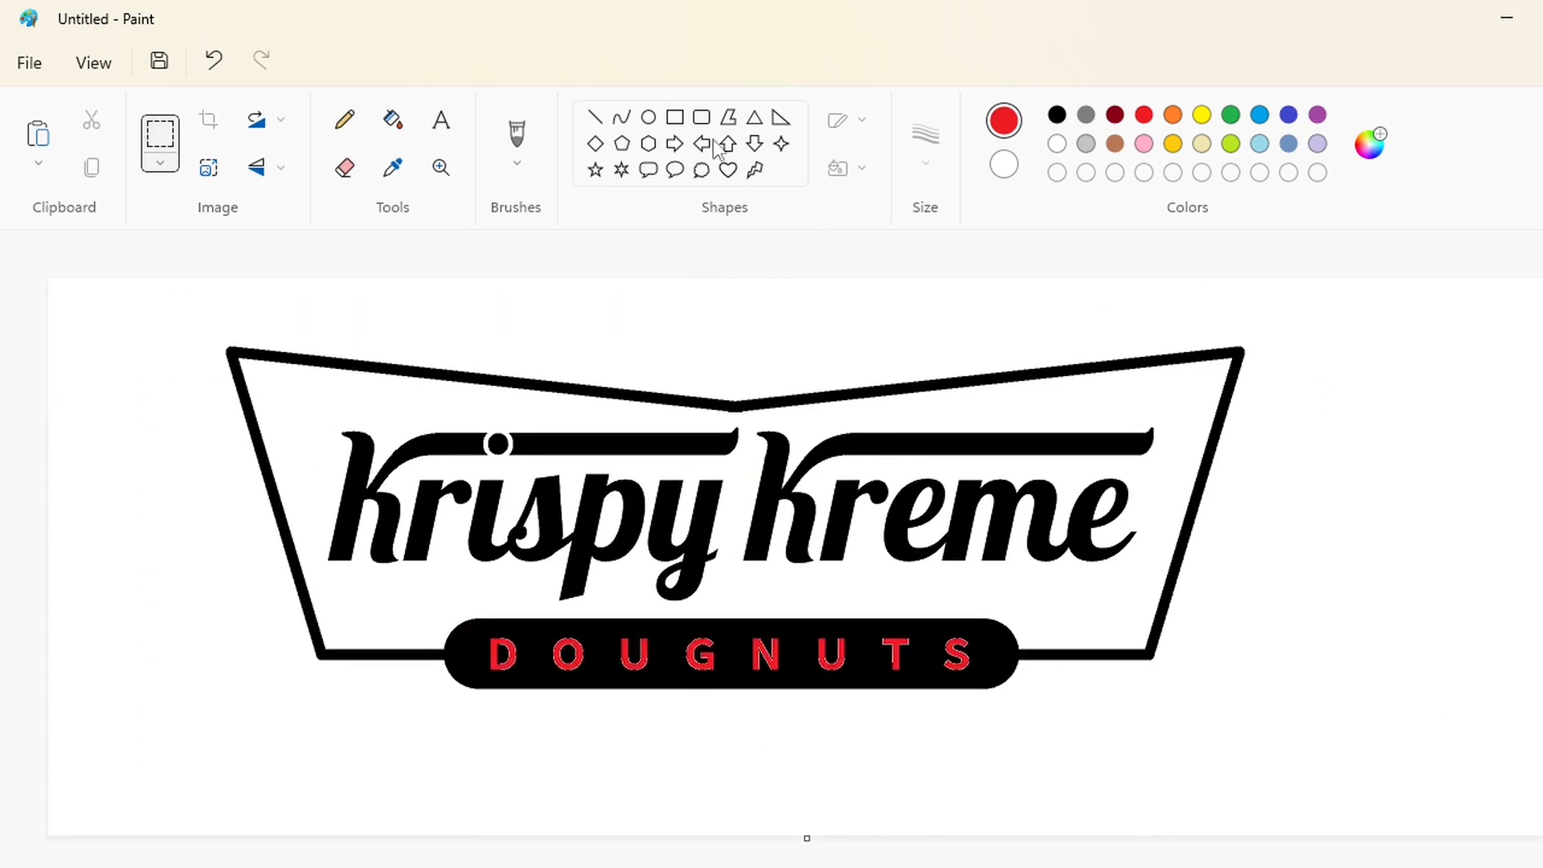
click(674, 117)
click(1057, 143)
mouse_move(165, 313)
mouse_down()
mouse_move(671, 620)
mouse_move(1318, 755)
mouse_up()
key(ctrl+v)
drag(681, 529, 808, 569)
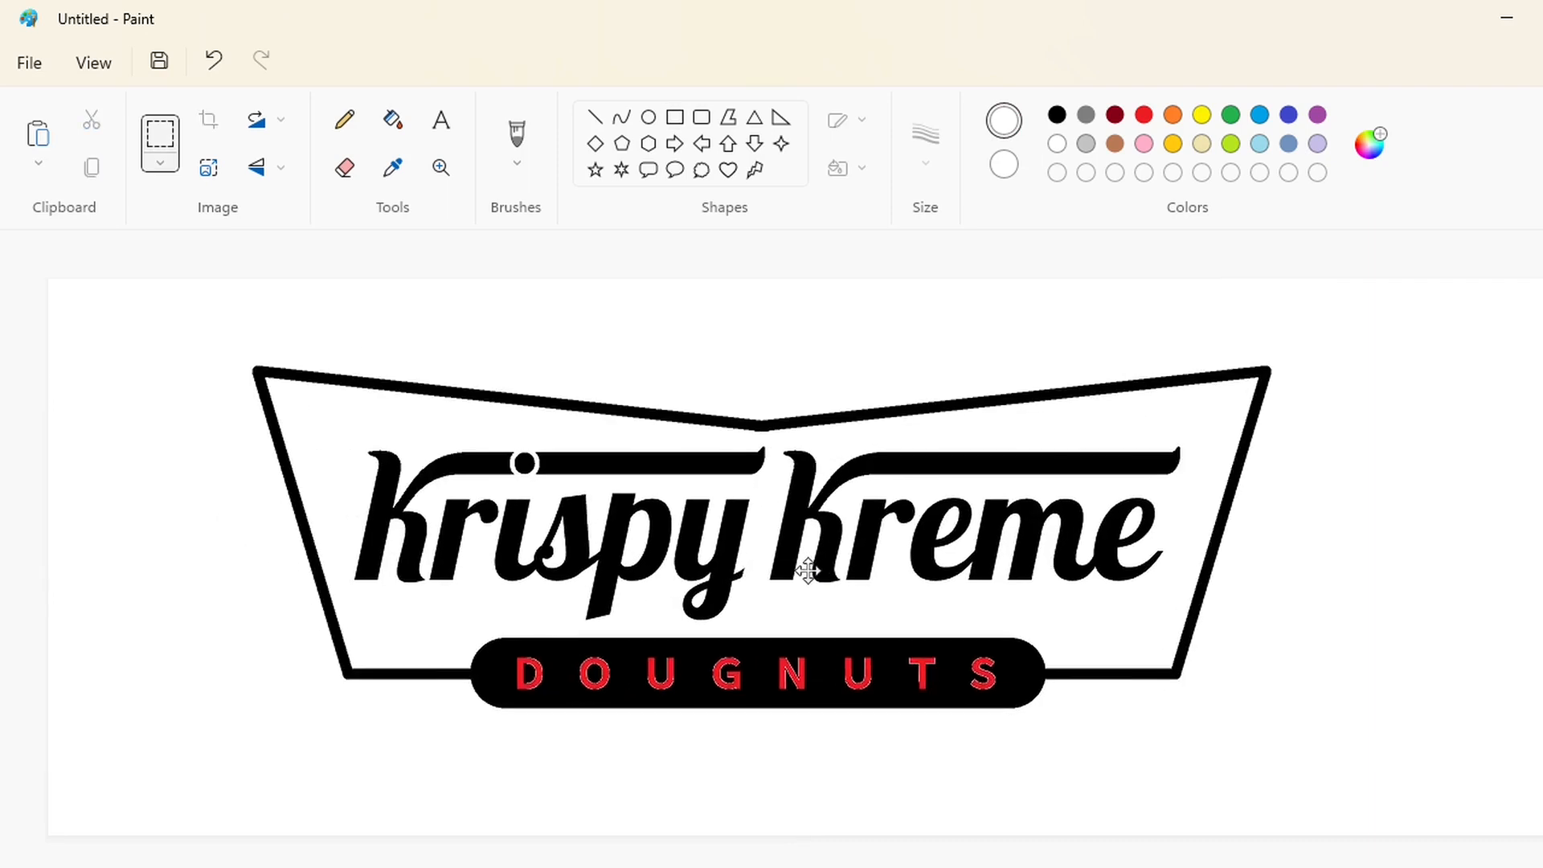
click(674, 117)
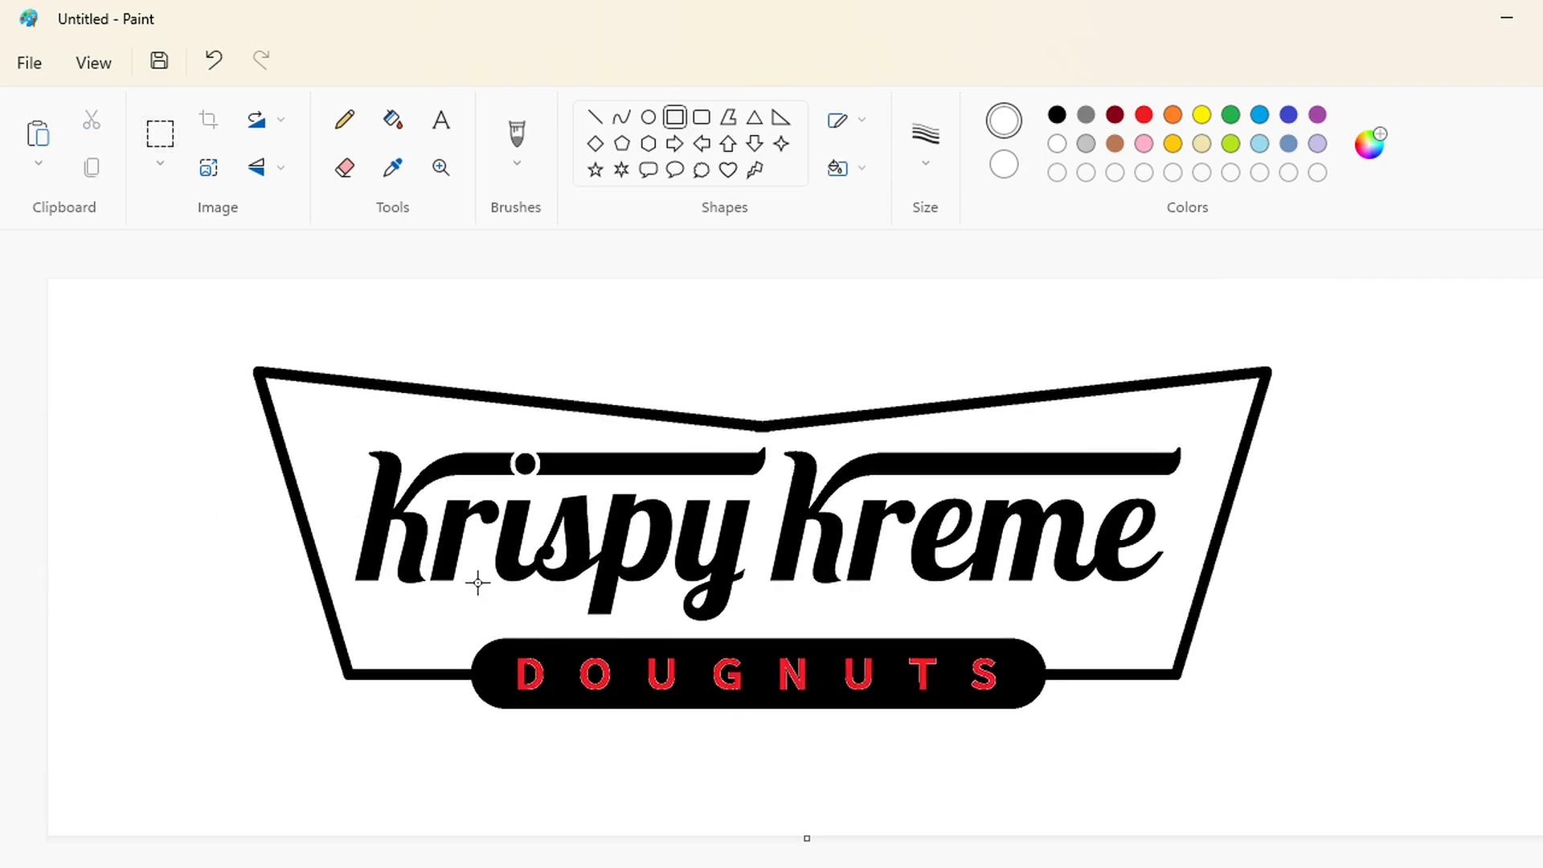
Add the dark green #177833 as a custom colour.
click(1235, 117)
click(1370, 149)
drag(910, 299, 909, 364)
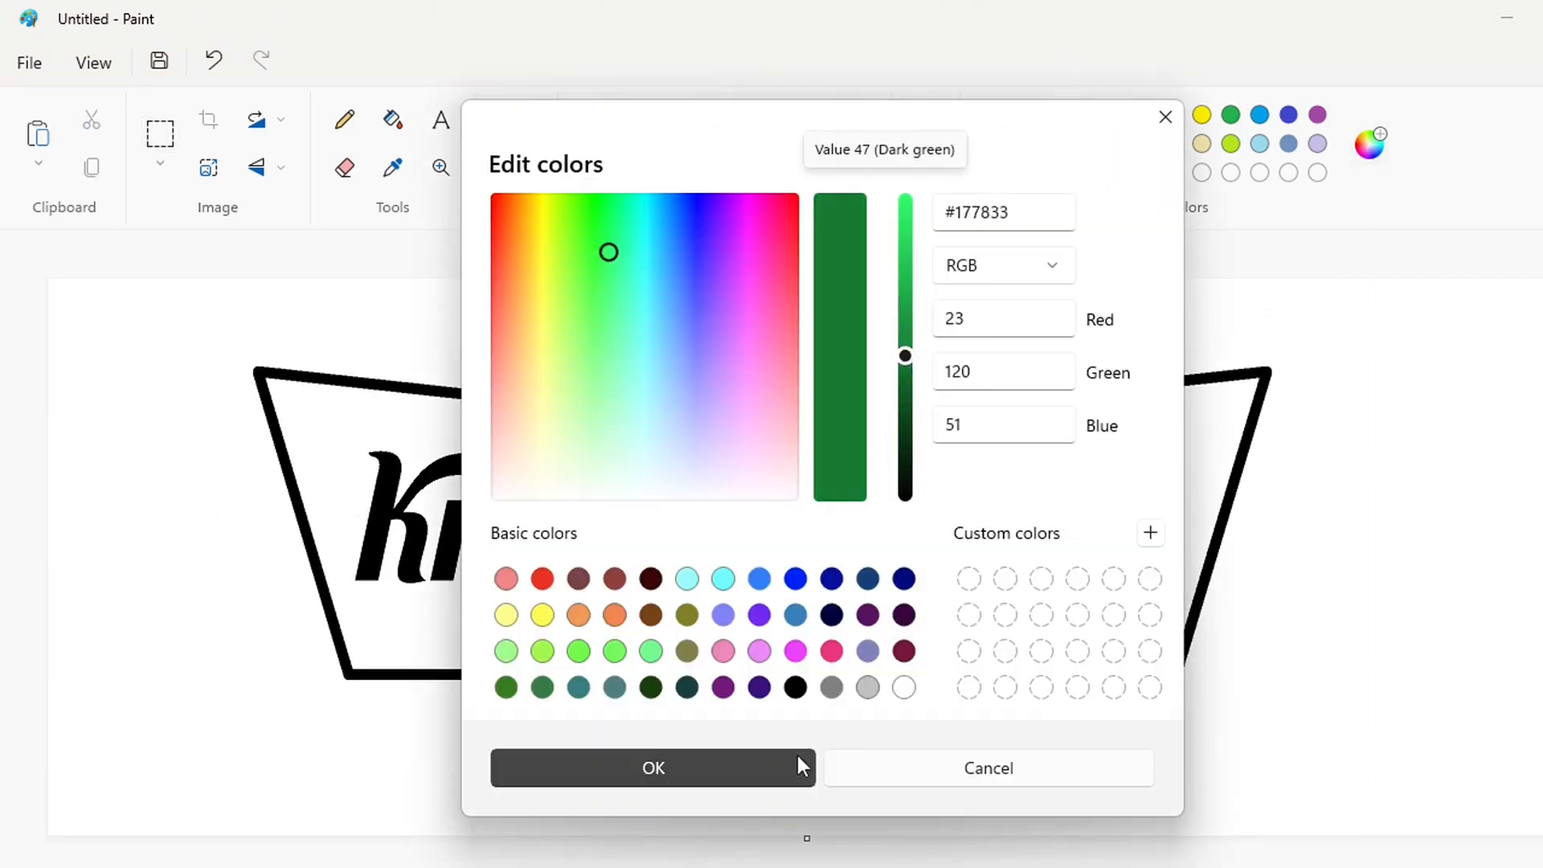
click(797, 757)
Add a slightly darker shade of the standard red as a custom colour.
click(1144, 116)
click(1372, 150)
drag(909, 229, 909, 253)
click(794, 760)
Fill each letter of DOUGNUTS in the capsule white.
click(393, 125)
click(1059, 147)
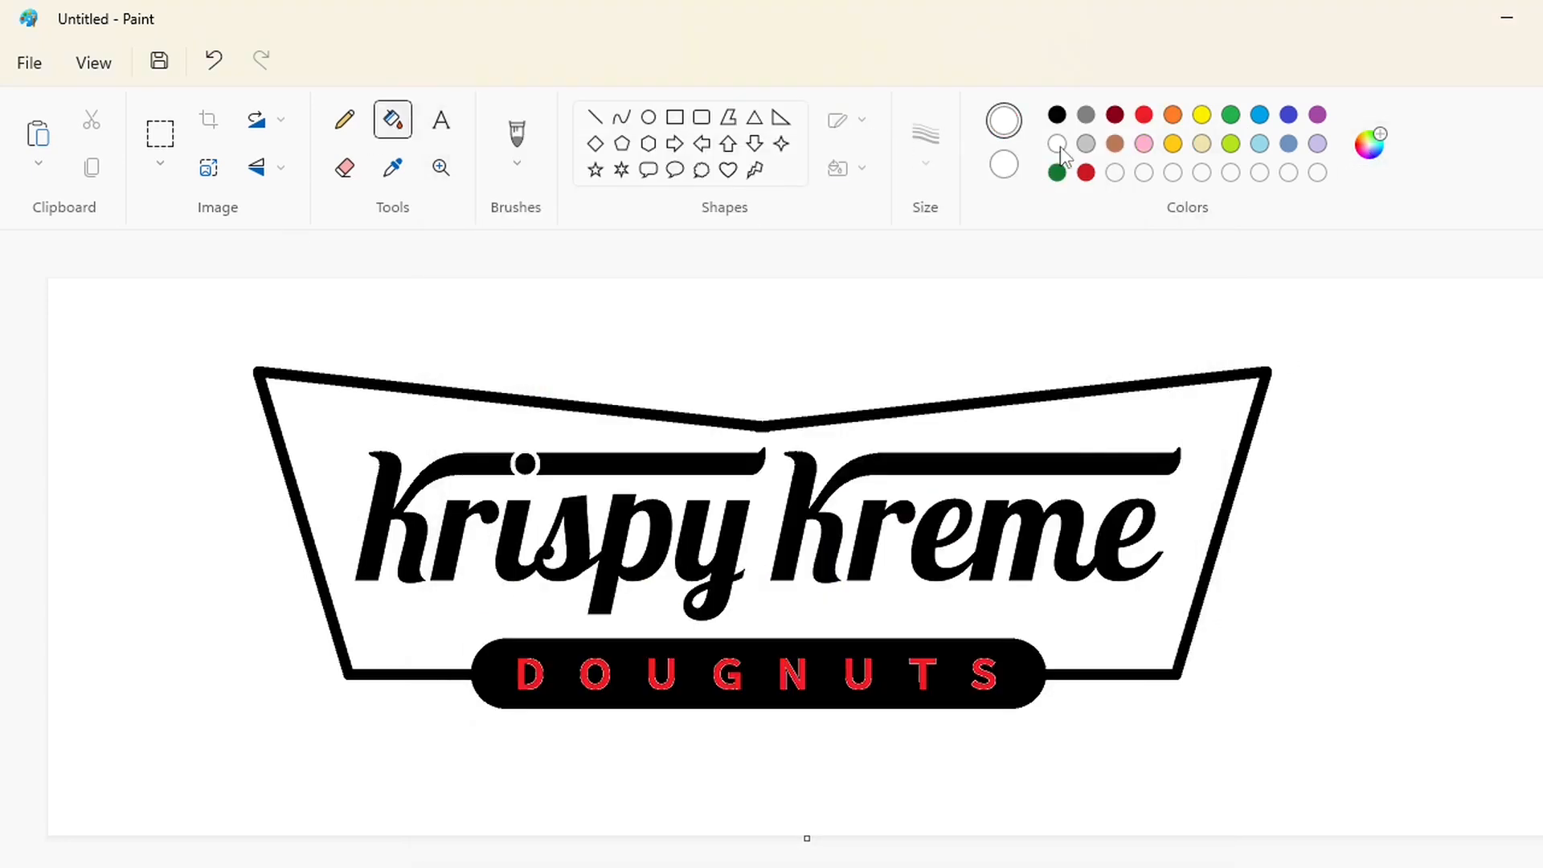
click(521, 669)
click(585, 674)
click(662, 673)
click(728, 673)
click(793, 673)
click(858, 674)
click(922, 674)
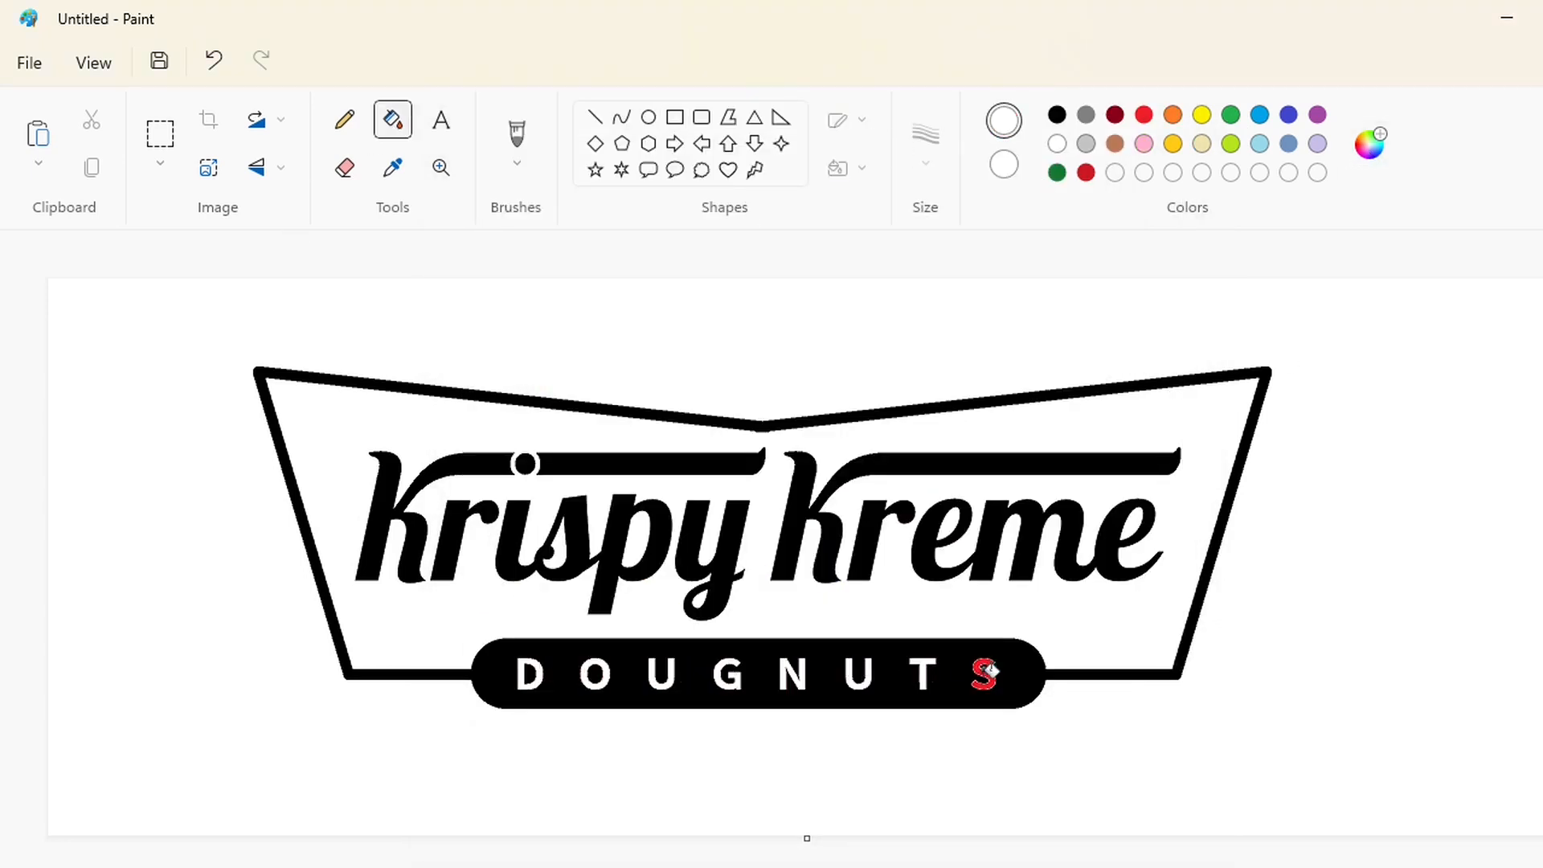
click(985, 674)
Mix darker shades of the custom green and fill the capsule and frame with the darkest one.
click(1057, 172)
click(1369, 145)
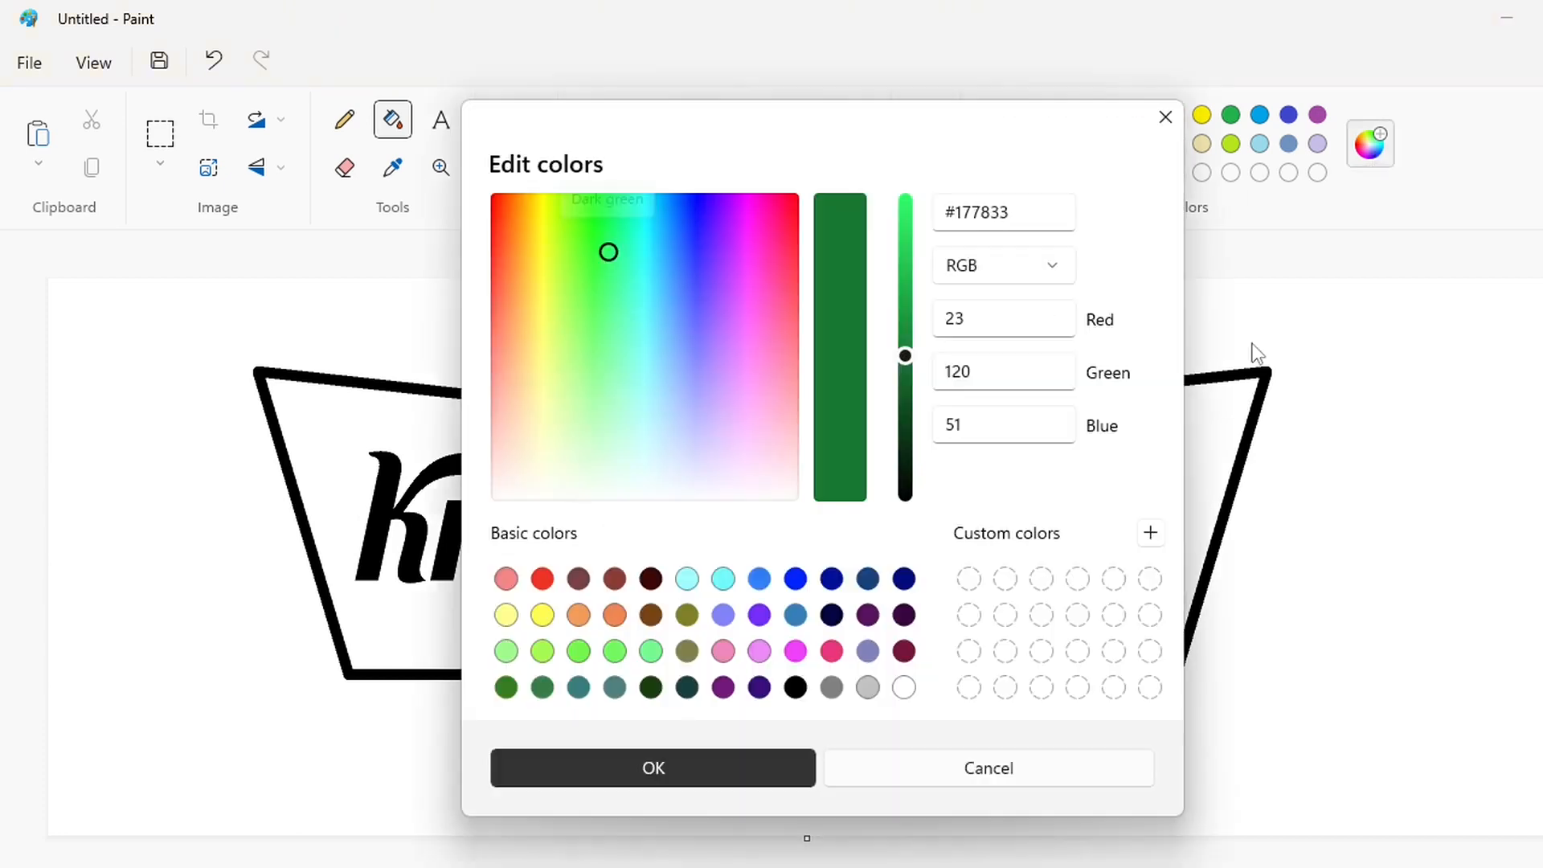
drag(907, 355, 906, 417)
click(794, 760)
click(692, 659)
click(1370, 145)
click(794, 760)
click(632, 661)
Fill the Krispy Kreme lettering, its bars and the circle's centre with the custom red.
click(1086, 172)
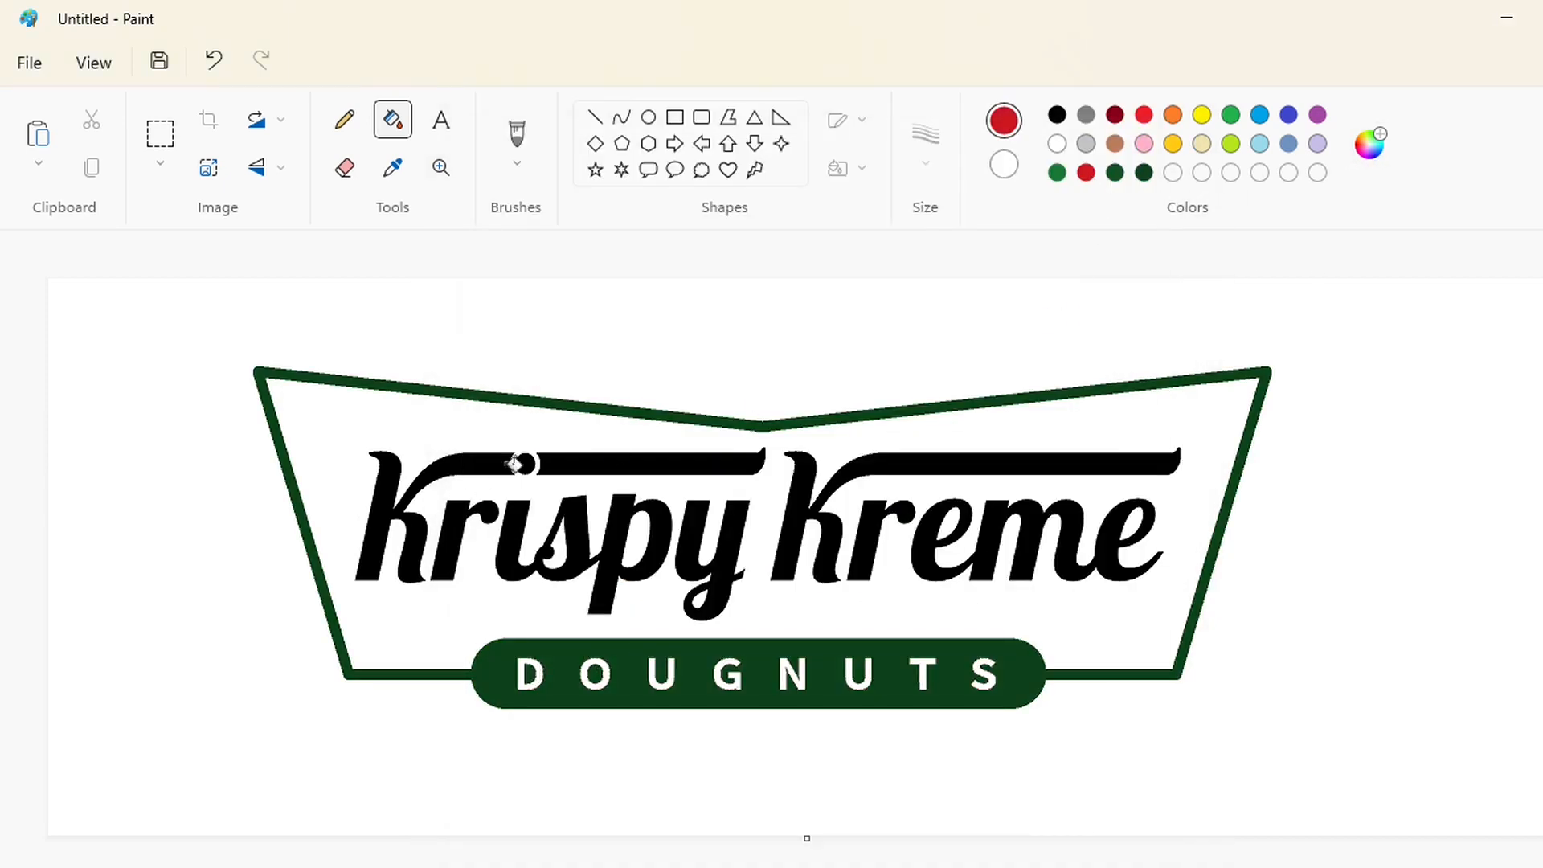
click(524, 463)
click(482, 464)
click(462, 524)
click(521, 524)
click(732, 523)
click(720, 462)
click(795, 530)
click(872, 538)
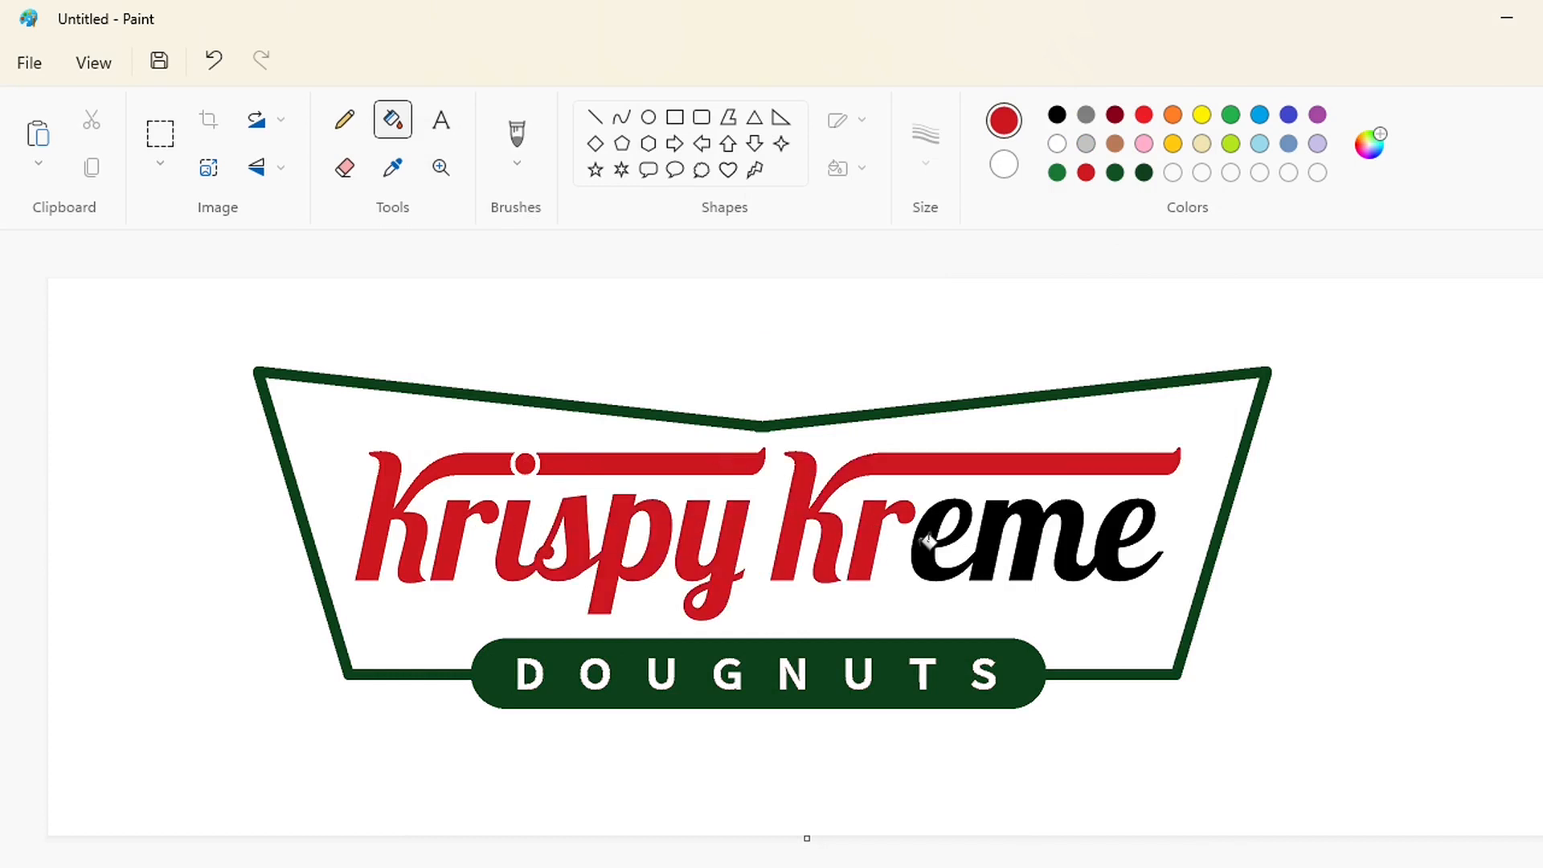
click(996, 555)
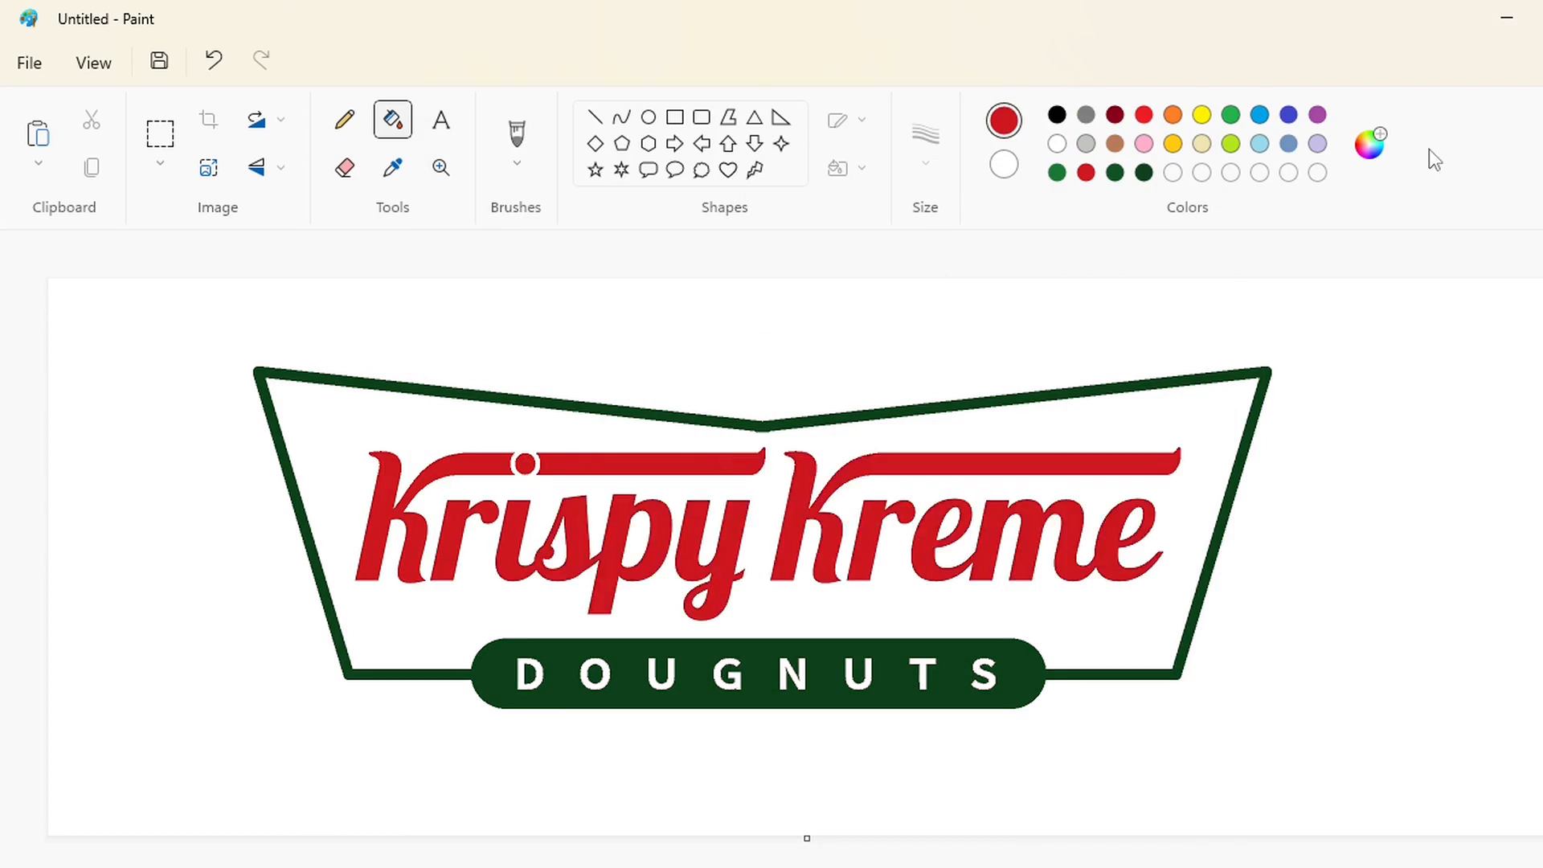
Draw a small black-outlined circle inside the frame's lower-left corner, touching both frame lines.
scroll(544, 765, up, 1)
scroll(544, 765, right, 3)
click(646, 118)
click(1053, 112)
mouse_move(408, 503)
mouse_down()
mouse_move(497, 594)
mouse_move(457, 561)
mouse_up()
click(925, 146)
click(932, 318)
key(Up)
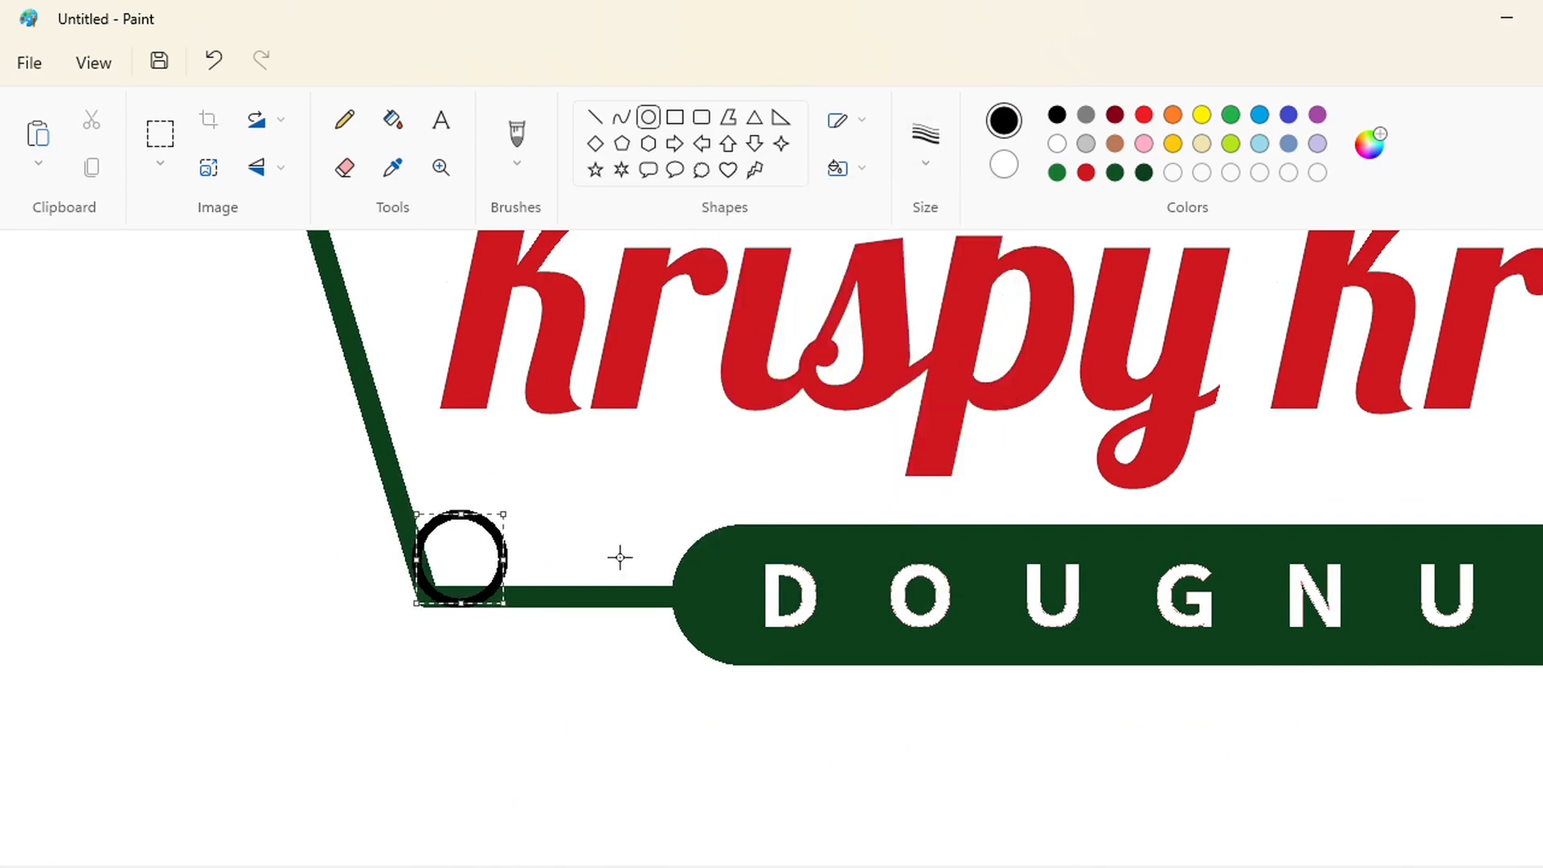
Thicken the corner circle's black outline and nudge it up until it sits flush with the frame's bottom edge.
key(ctrl+plus)
key(ctrl+plus)
key(ctrl+plus)
key(ctrl+plus)
key(Up)
key(Up)
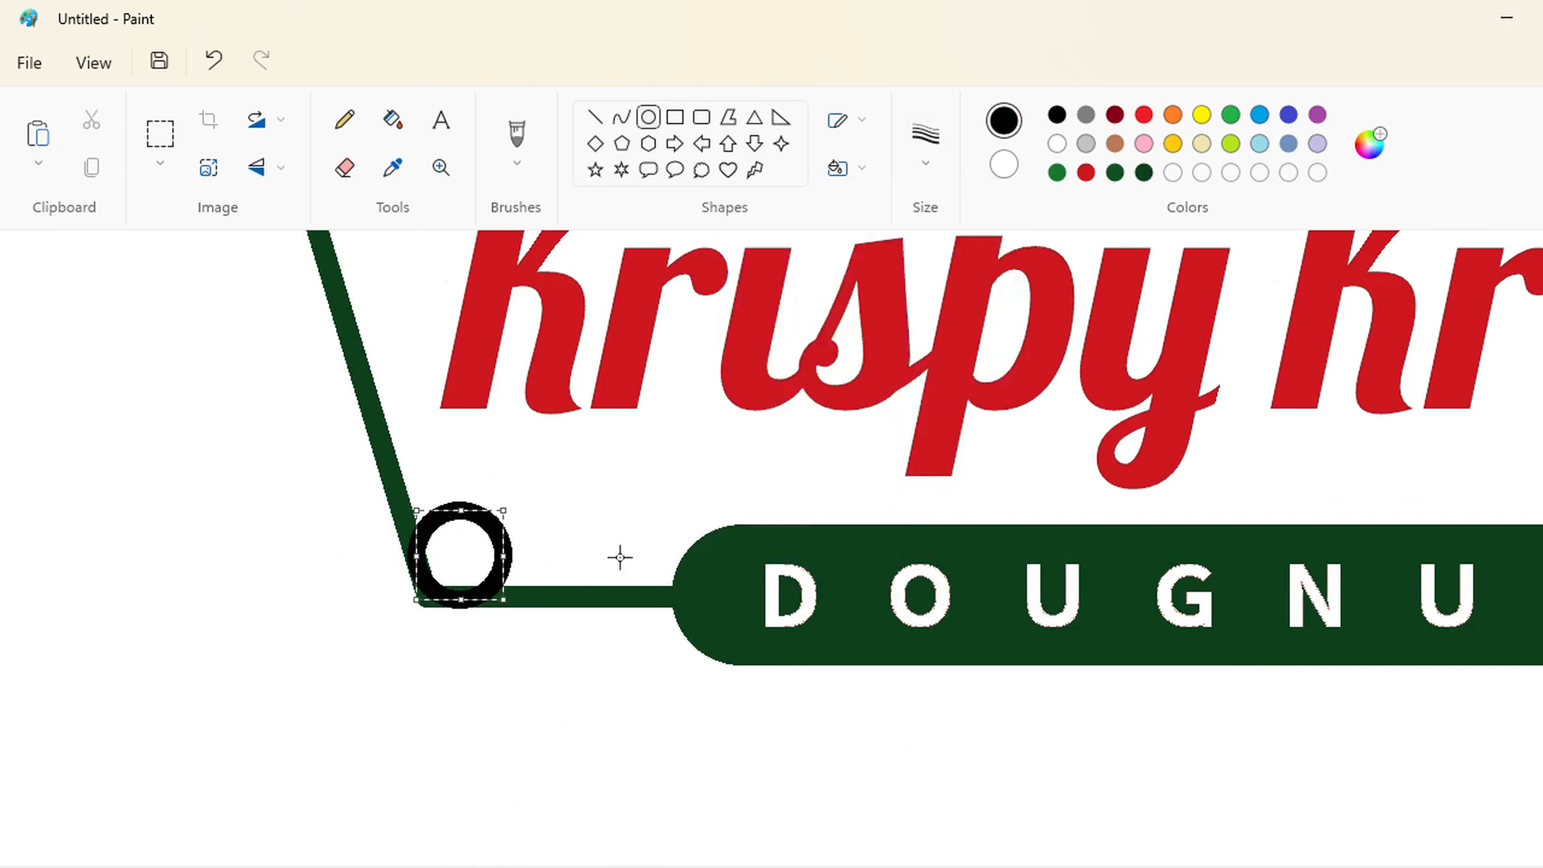
key(Up)
key(ctrl+plus)
key(ctrl+plus)
key(Up)
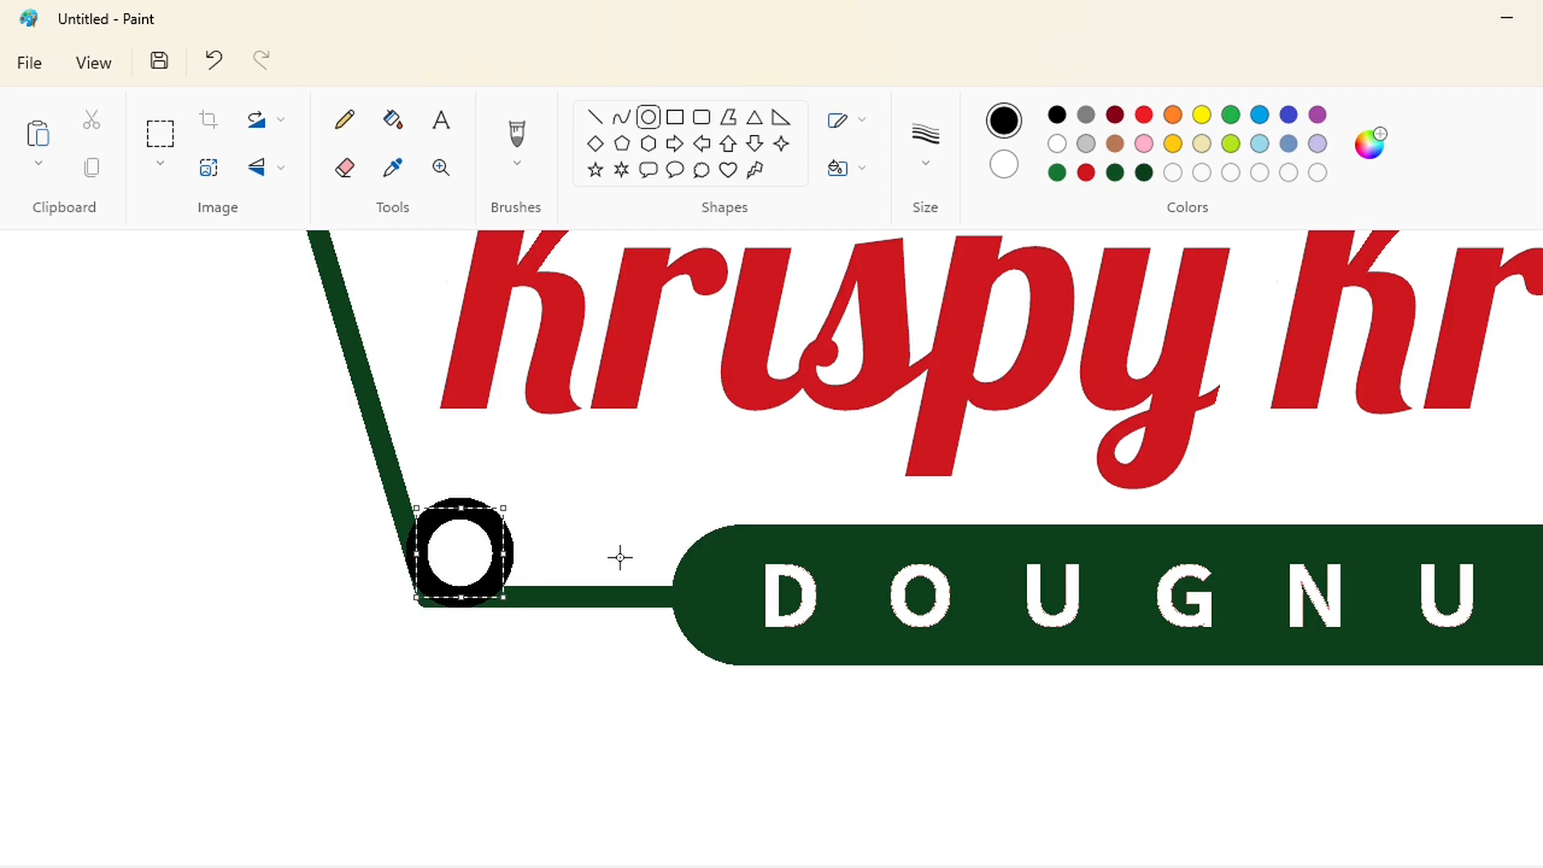
key(Left)
key(Right)
click(265, 575)
Cut the corner circle off from its surplus with white lines and fill the leftovers white, leaving a rounded lower-left frame corner.
click(595, 117)
click(925, 145)
click(937, 238)
click(1057, 144)
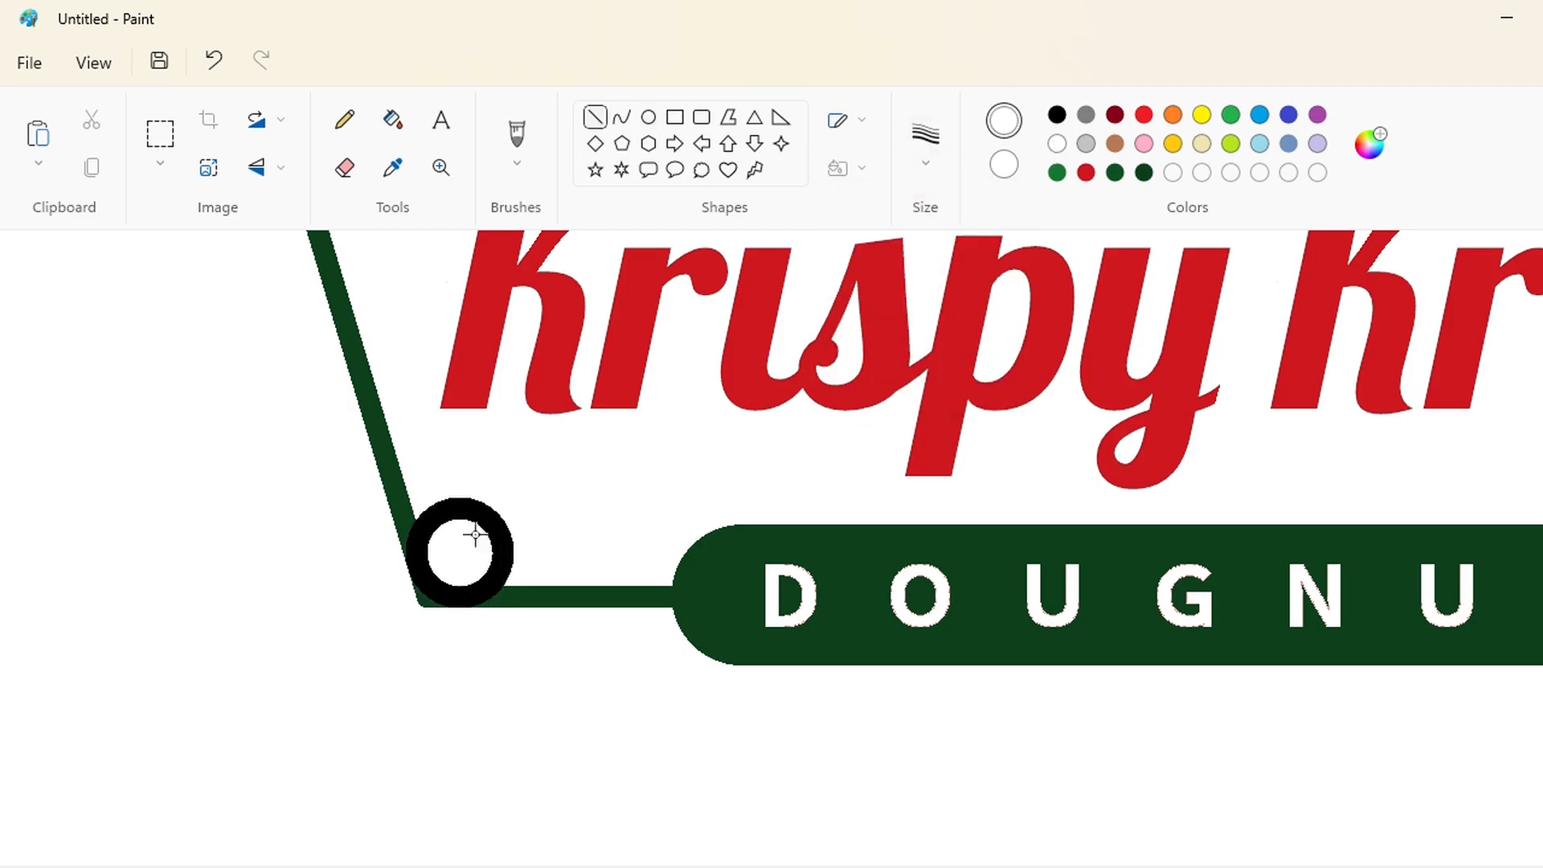
mouse_move(406, 461)
mouse_down()
mouse_move(435, 565)
mouse_move(402, 461)
mouse_up()
click(525, 476)
drag(468, 581, 555, 581)
click(393, 120)
click(423, 589)
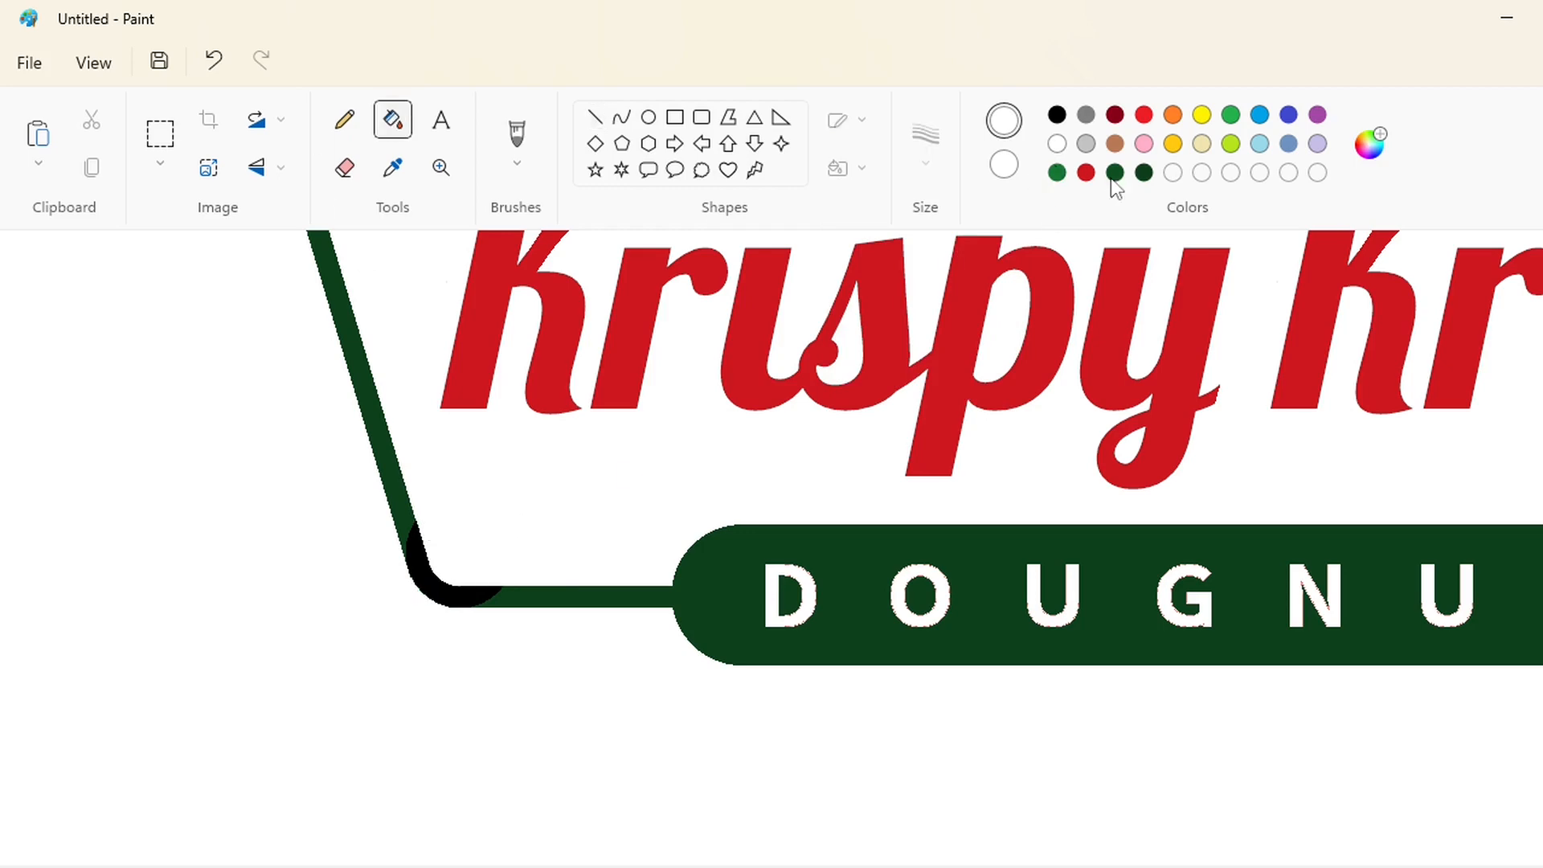
Fill the black lower-left corner arc with the custom dark green and copy the area around that rounded corner.
click(1115, 172)
click(413, 593)
click(160, 134)
drag(336, 499, 527, 654)
key(ctrl+c)
key(Escape)
Fill the frame and capsule with black to contrast with the green corner piece.
scroll(772, 547, right, 10)
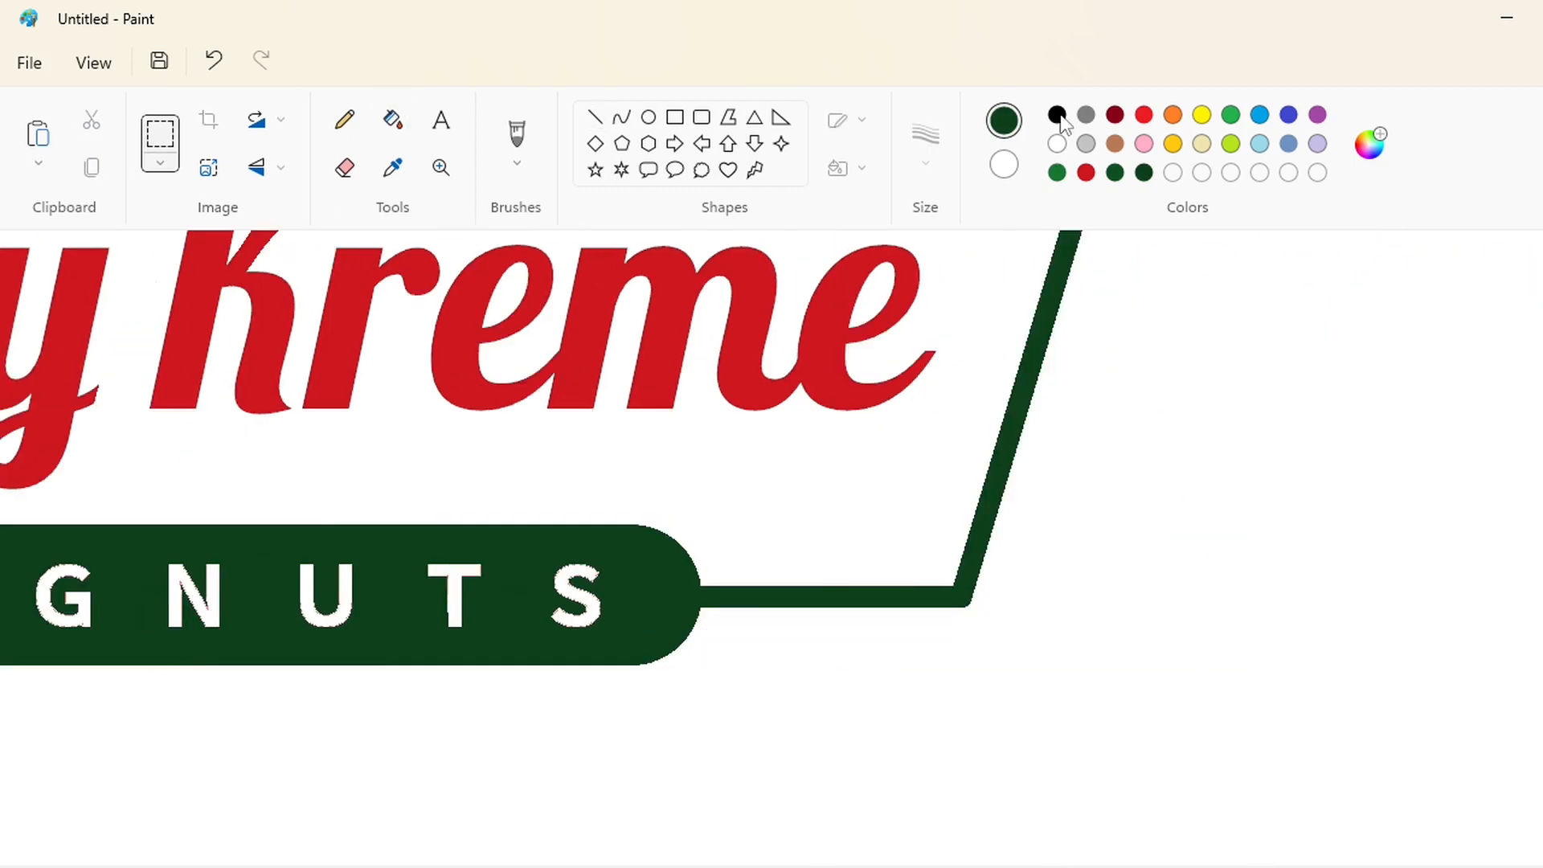
click(1058, 117)
click(393, 120)
click(1010, 457)
Paste the copied green corner, flip it horizontally and align it with the frame's lower-right corner.
key(ctrl+v)
click(260, 167)
click(255, 215)
drag(169, 361, 931, 577)
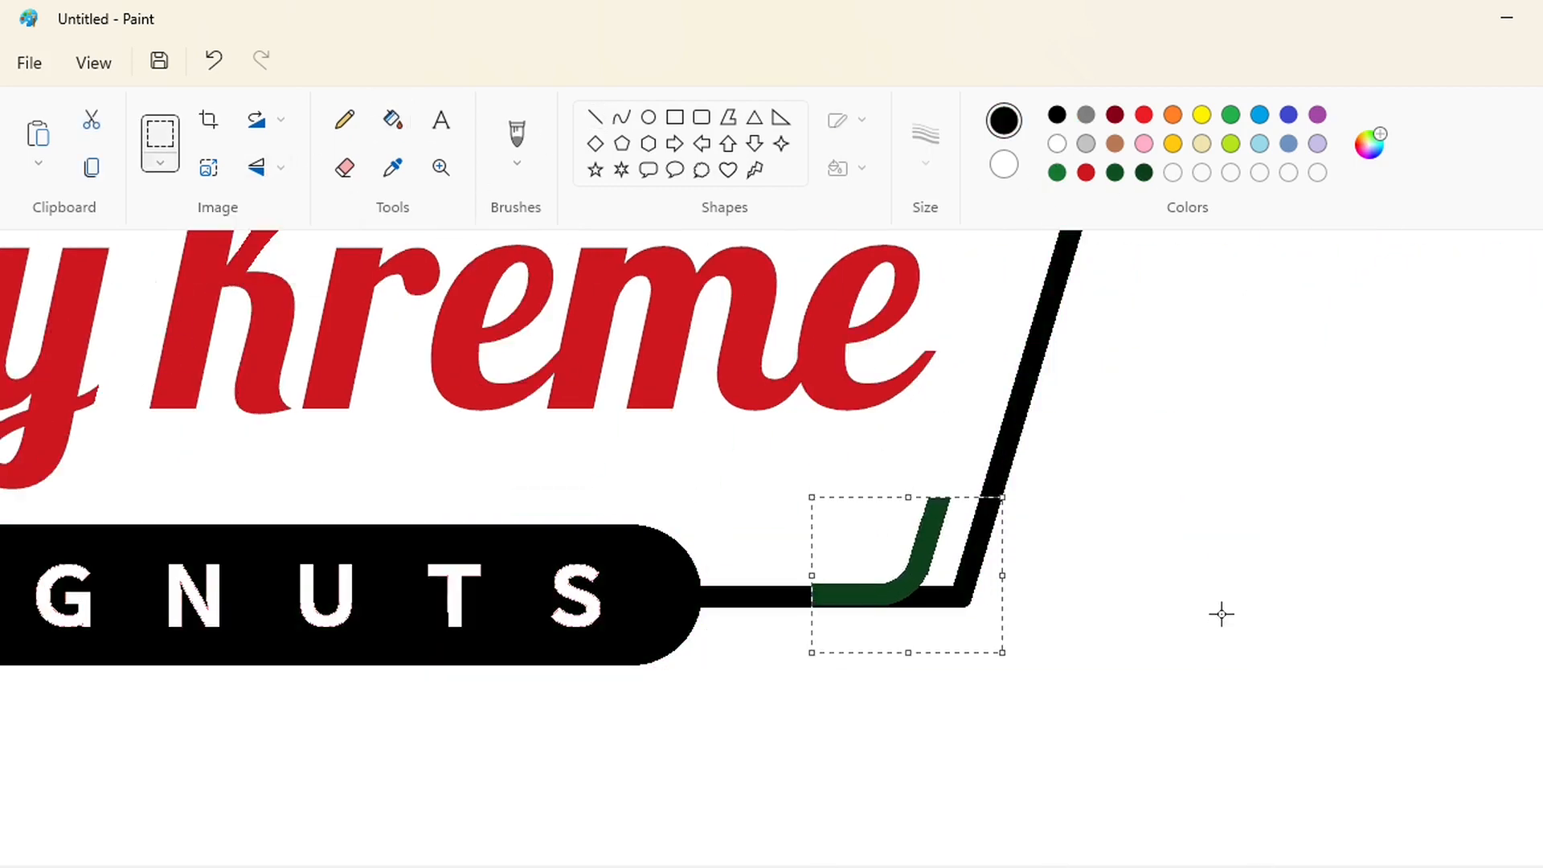
key(Down)
key(Down)
key(Down)
key(Right)
key(Right)
key(Right)
key(Right)
key(Right)
key(Right)
key(Right)
key(Right)
key(Right)
key(Right)
key(Right)
key(Right)
key(Right)
key(Right)
key(Right)
key(Right)
key(Right)
key(Right)
key(Right)
key(Right)
key(Right)
key(Right)
key(Right)
key(Right)
key(Right)
key(Right)
key(Right)
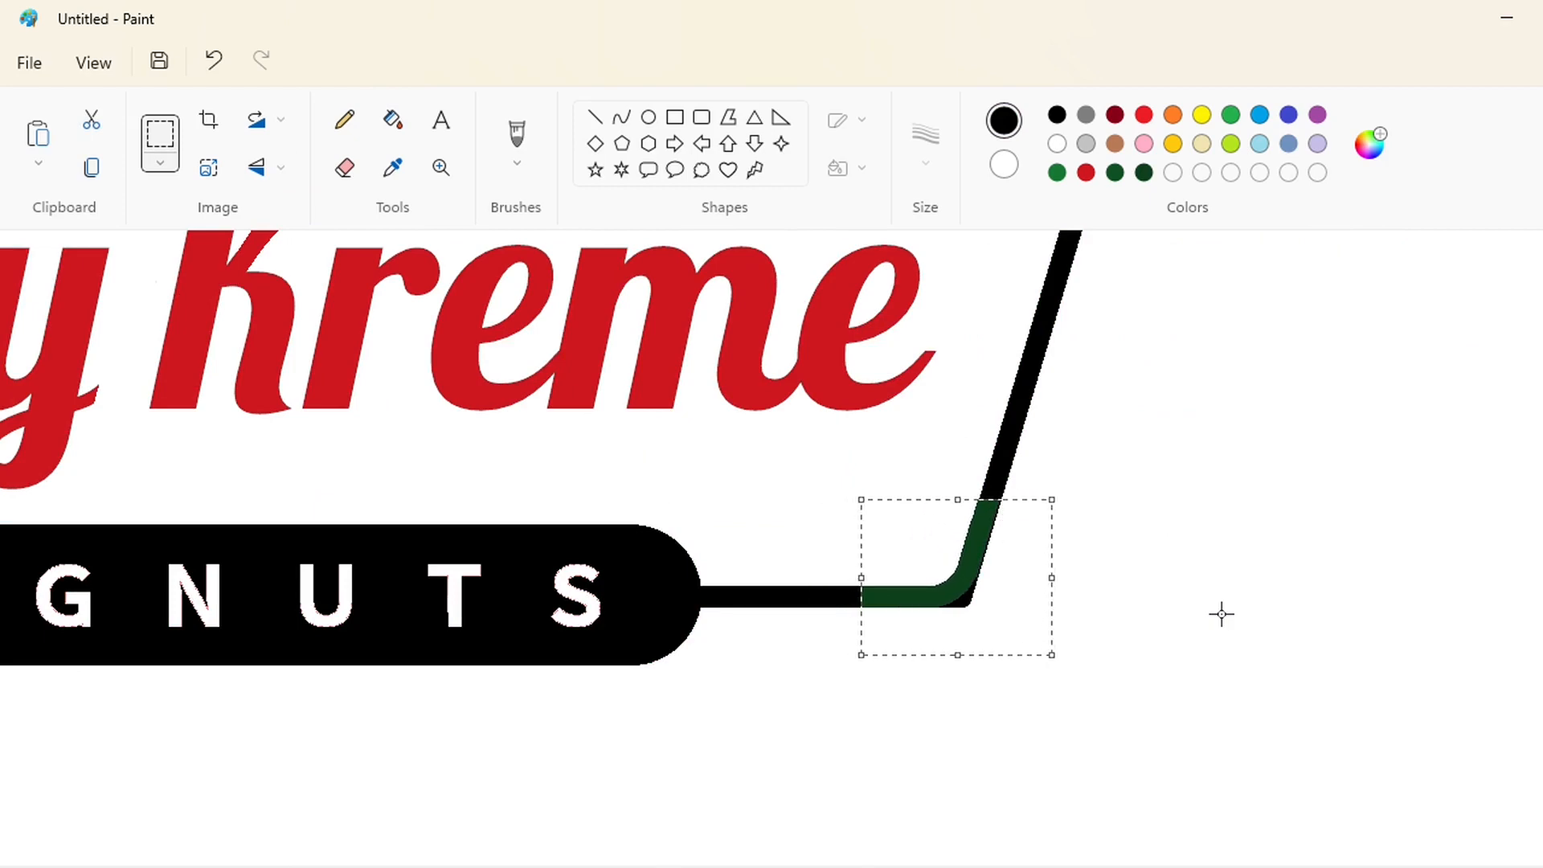
click(1222, 614)
Fill the black tip outside the lower-right rounded corner with white and refill the frame and capsule with the darkest custom green.
click(393, 120)
click(970, 602)
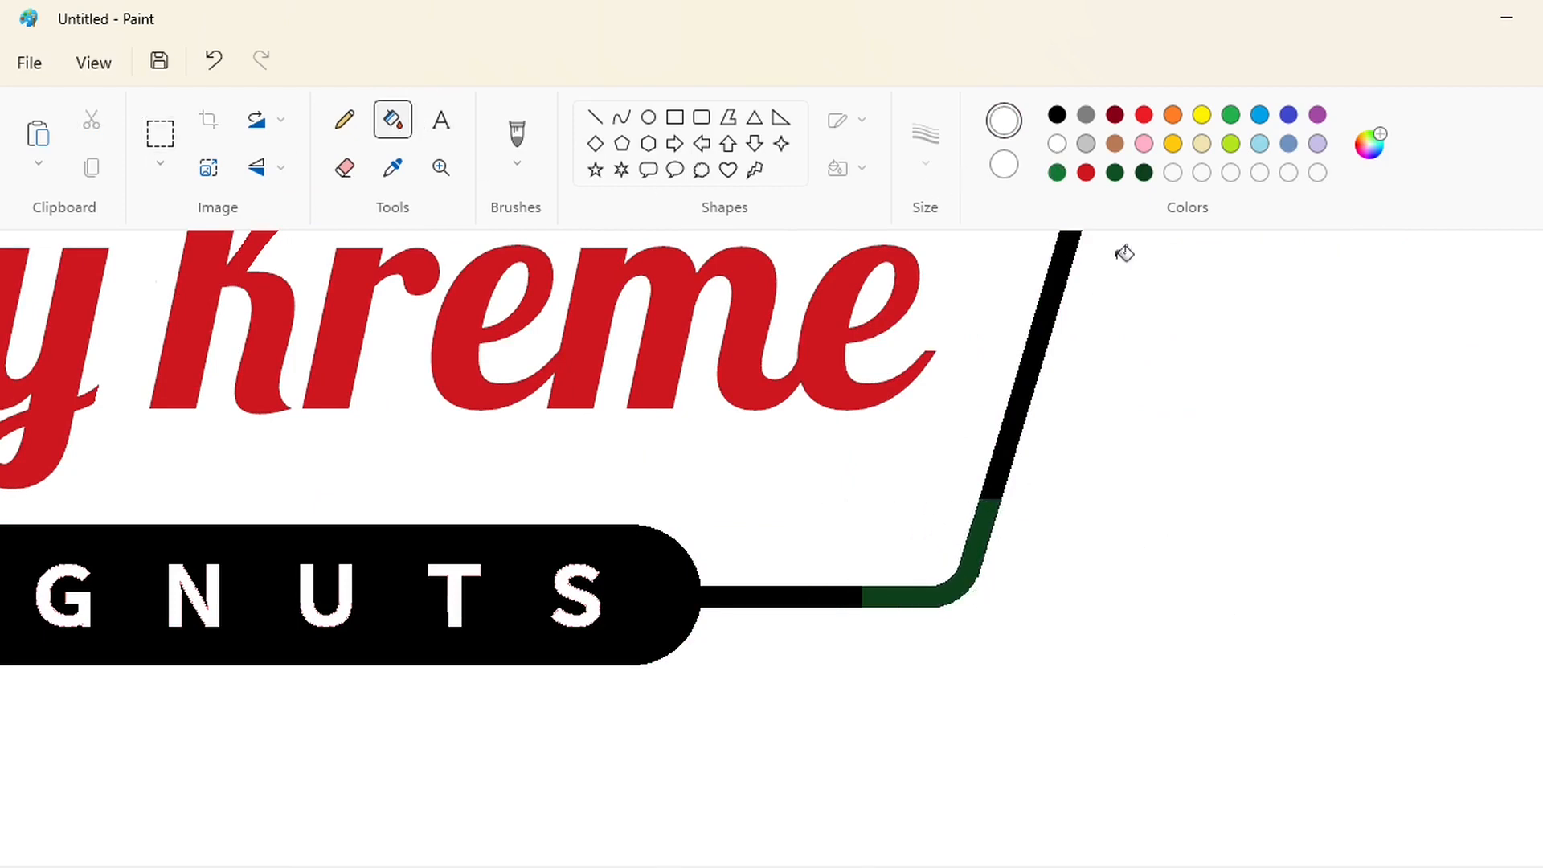
click(1142, 173)
click(656, 570)
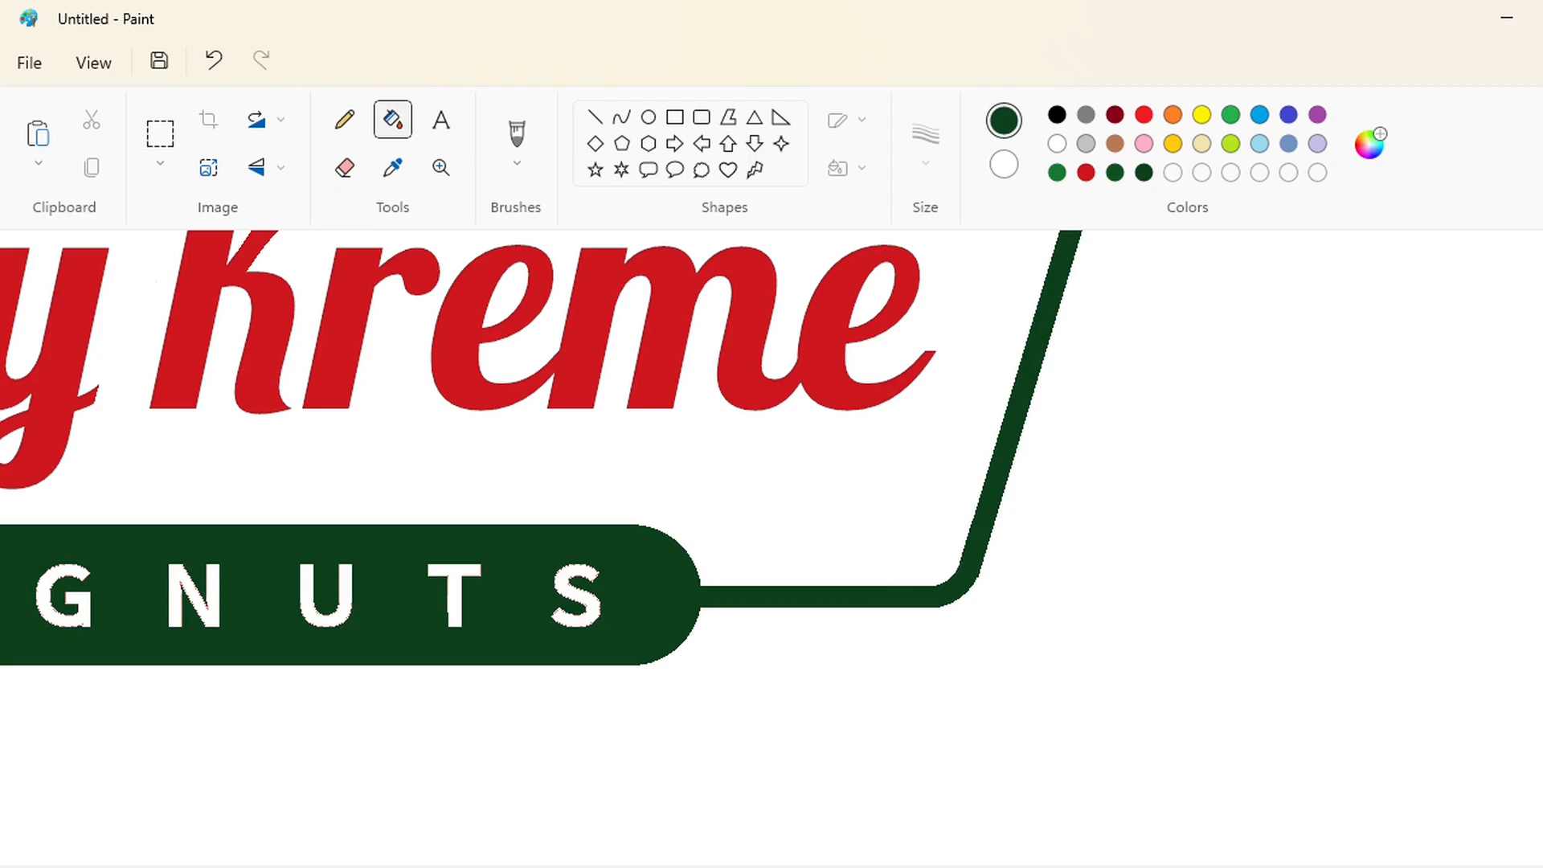
ctrl+scroll(1361, 520, down, 3)
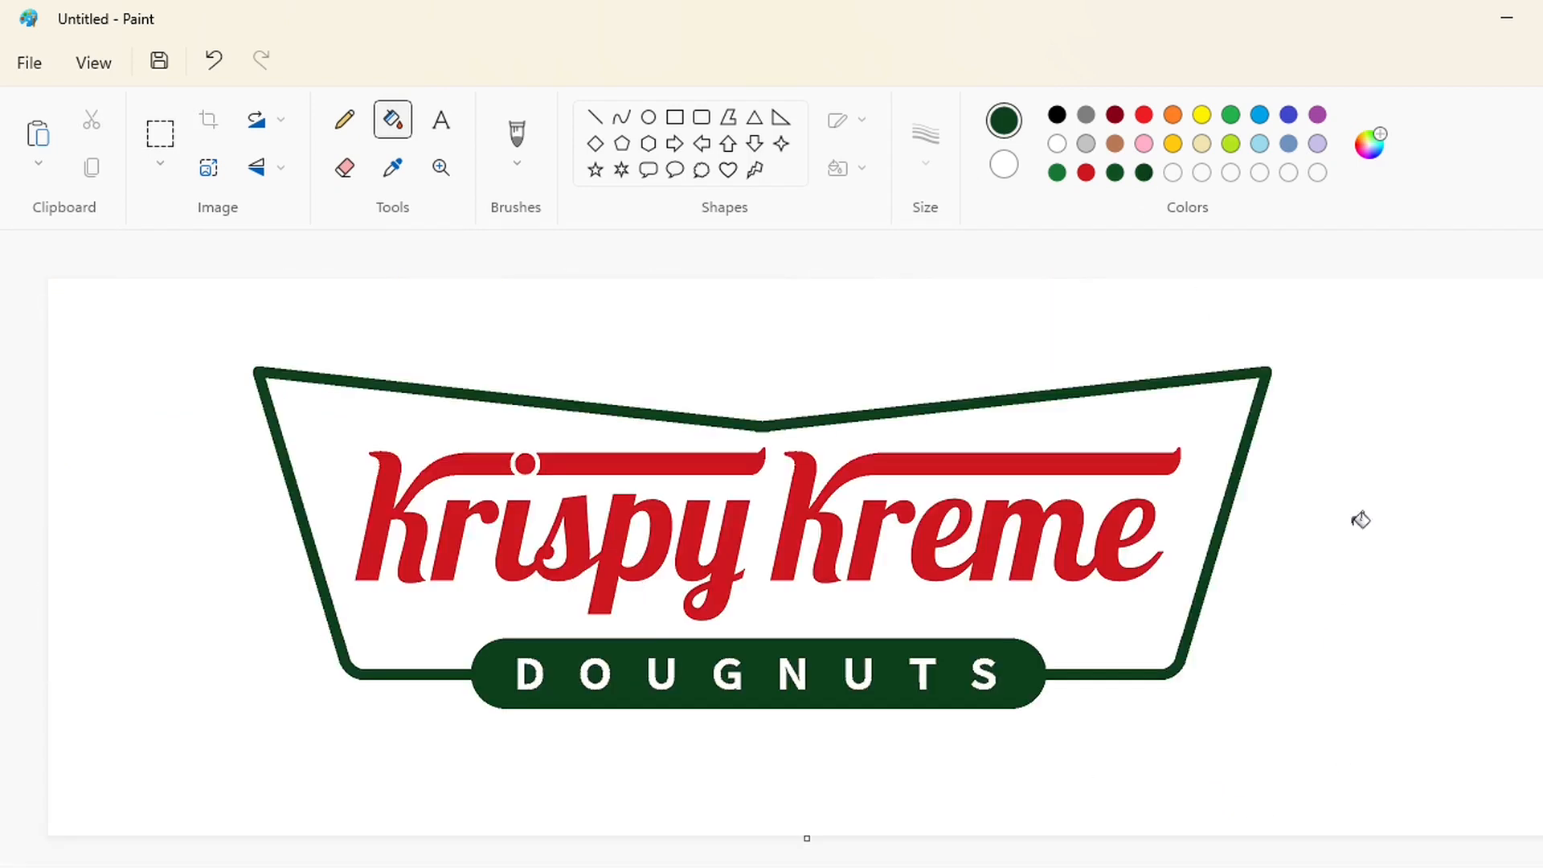